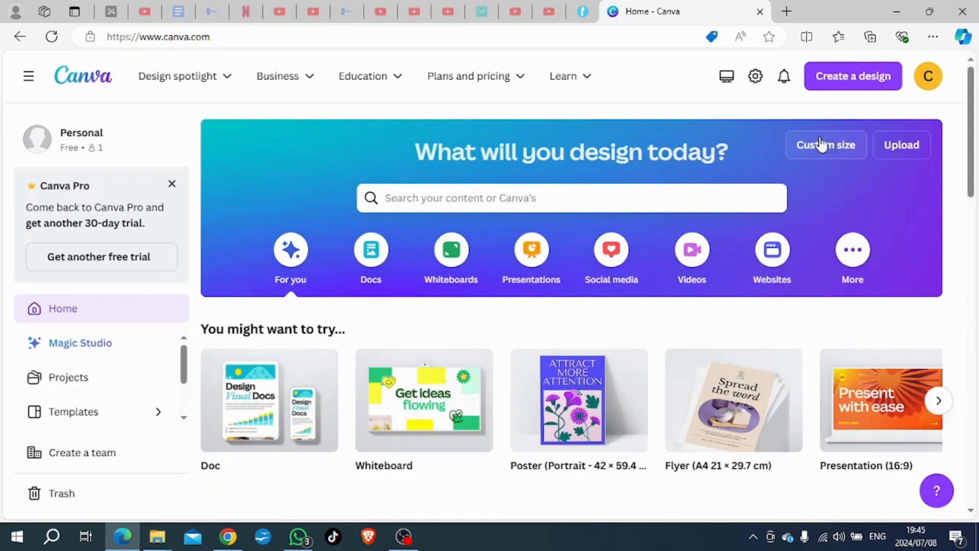
Step: Create a new custom-size design 100 mm wide and 100 mm high
click(832, 147)
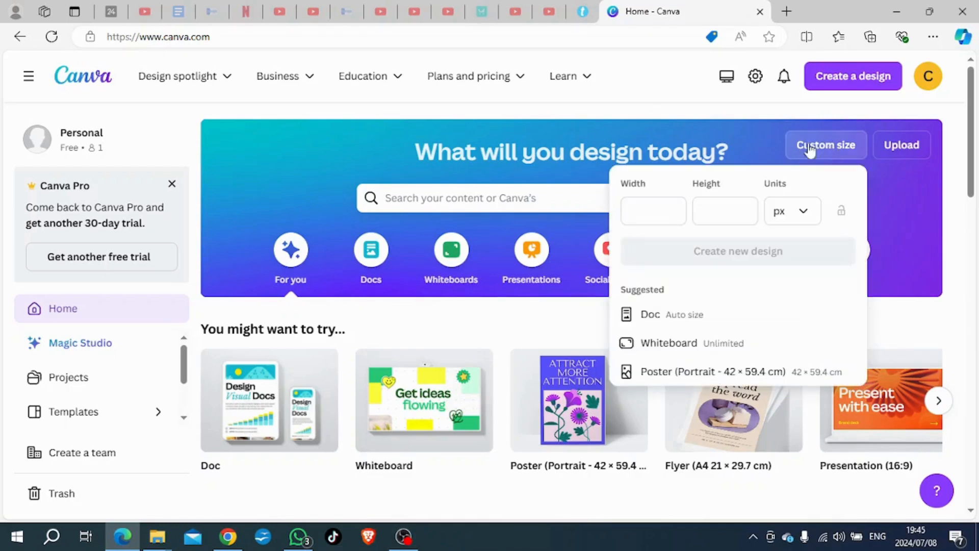
click(805, 212)
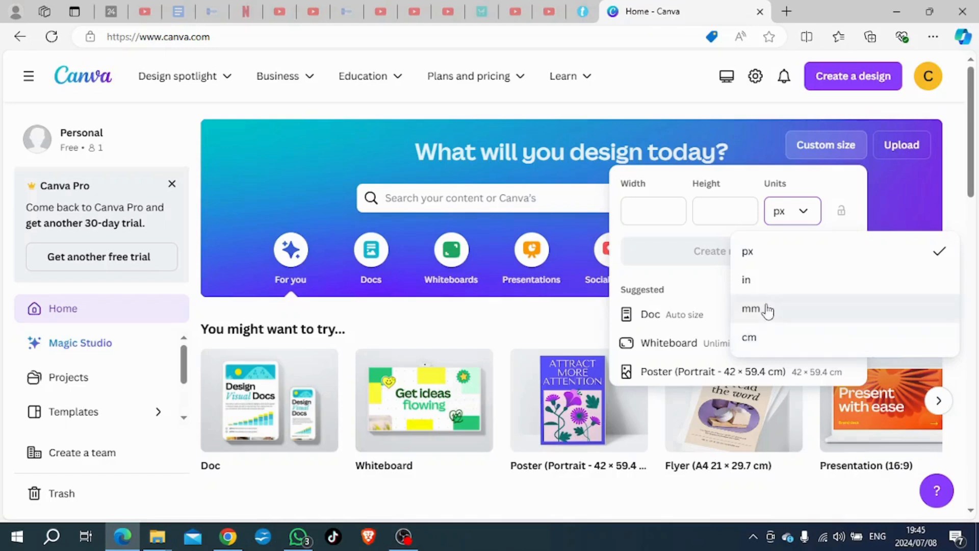
click(755, 315)
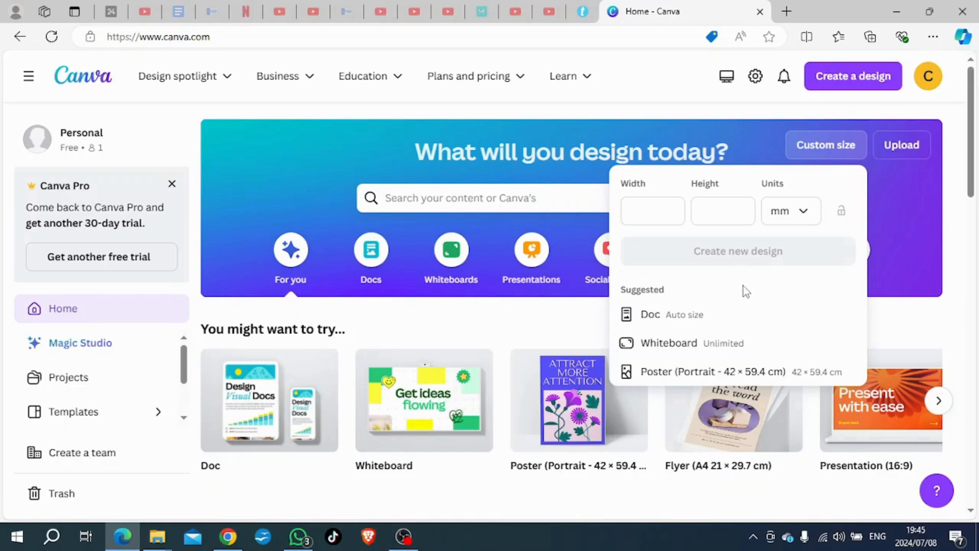
click(641, 213)
text(100)
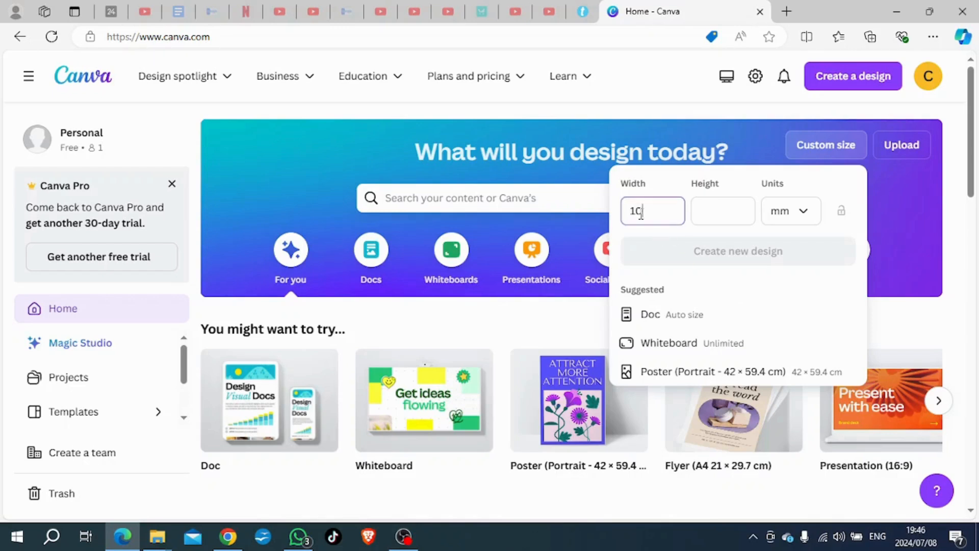
click(714, 208)
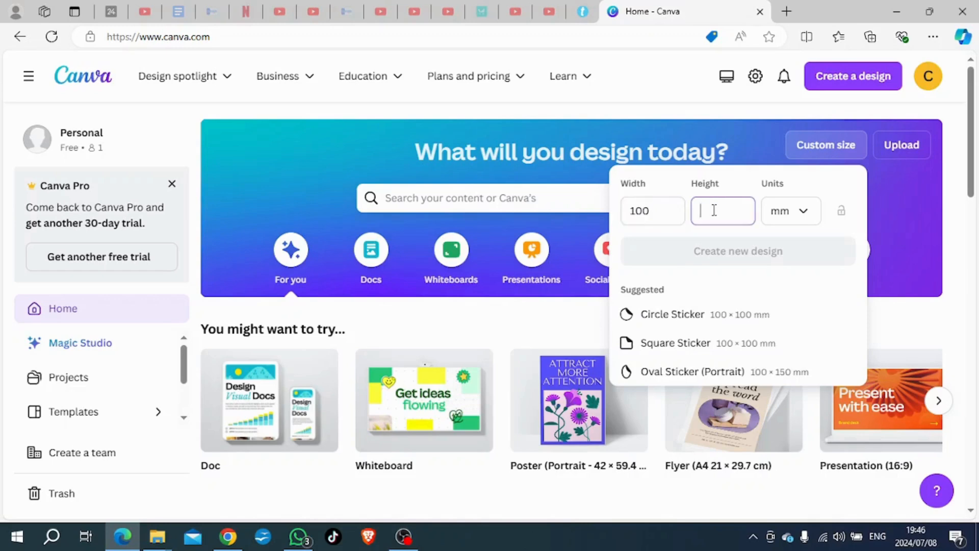
text(100)
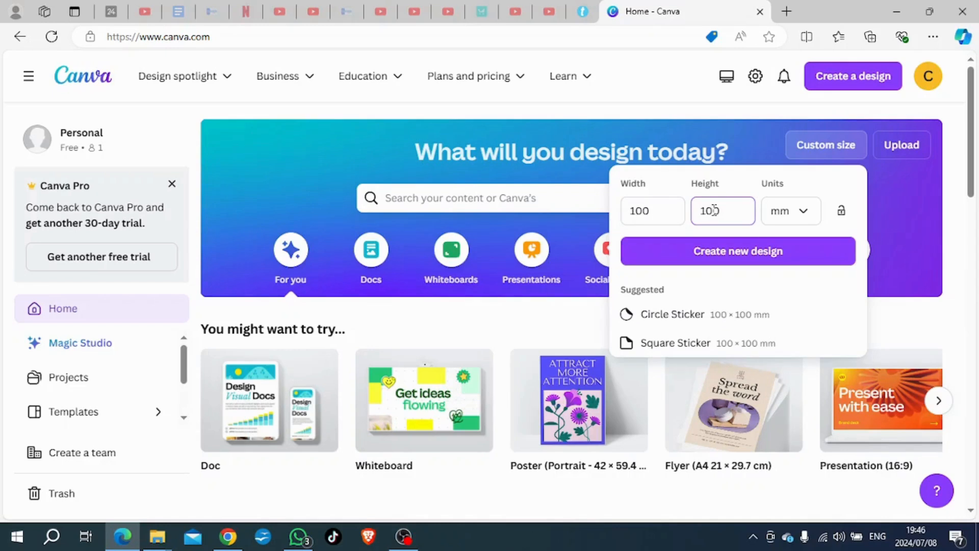
click(709, 251)
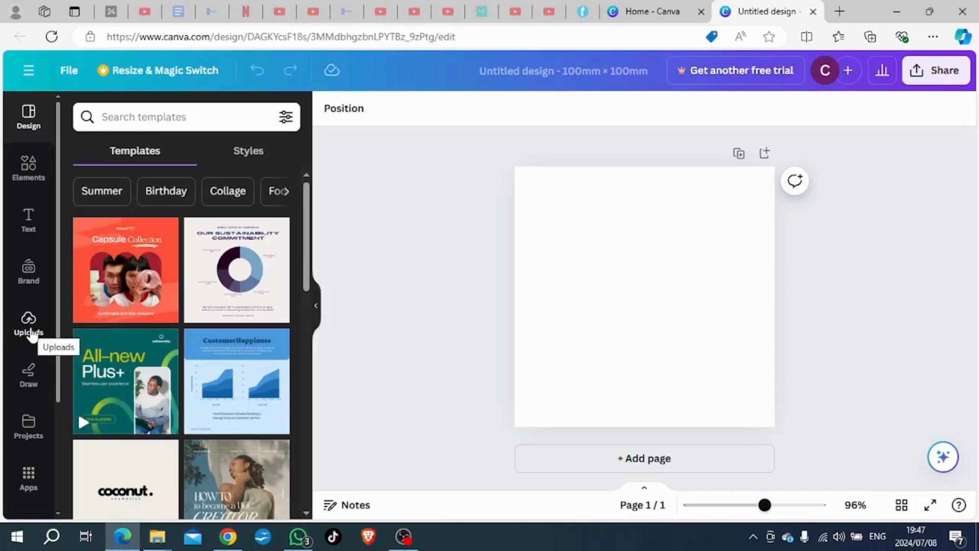
Step: Browse the default text styles and font combinations available for the design
click(27, 221)
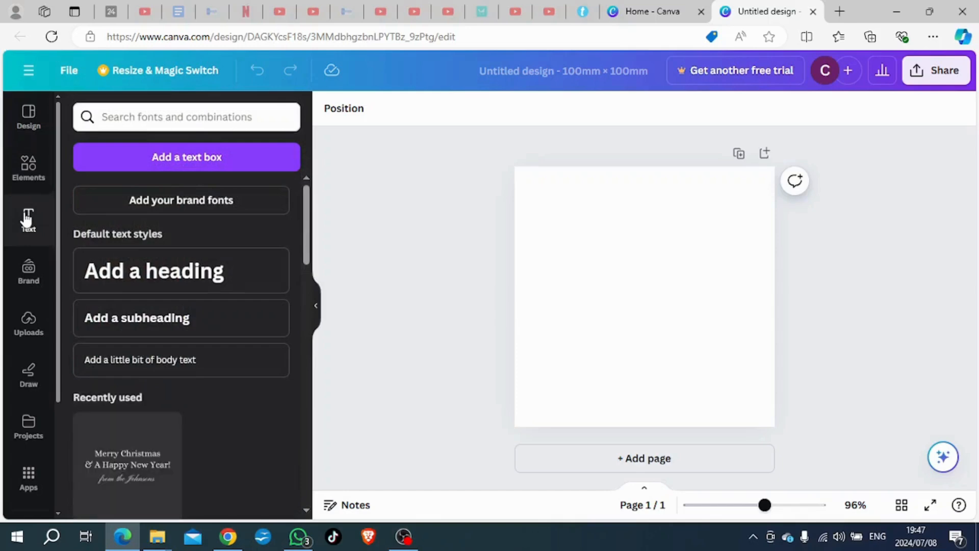
scroll(211, 348, down, 3)
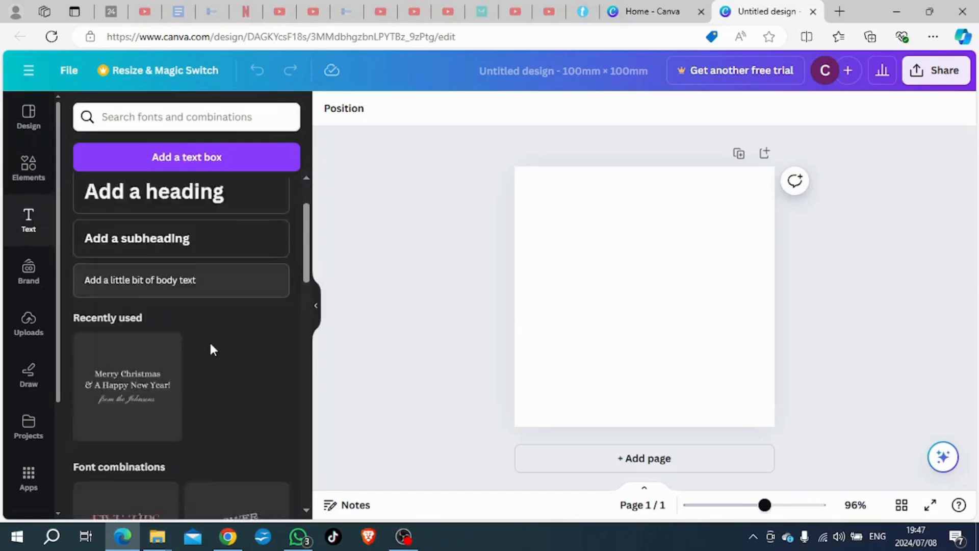
scroll(213, 341, down, 15)
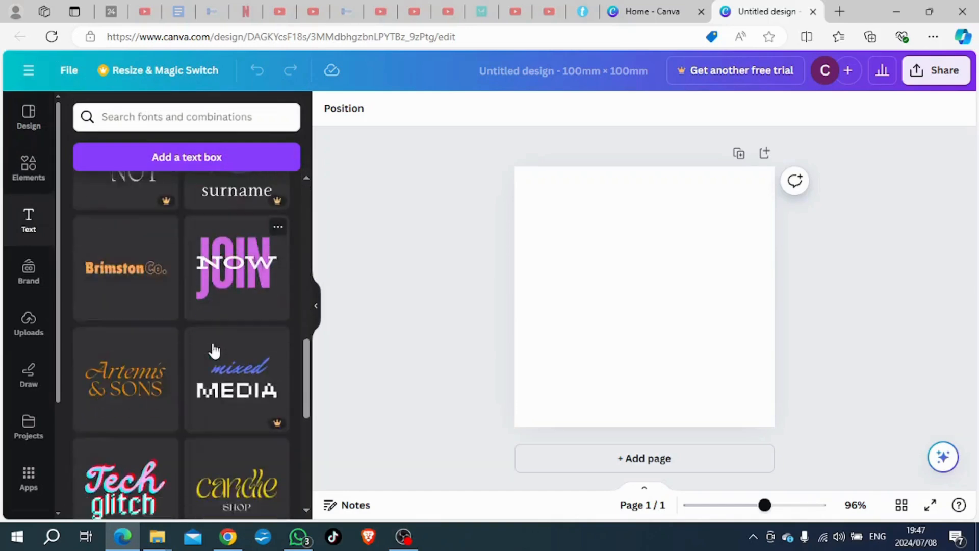
scroll(214, 351, down, 5)
scroll(215, 357, up, 10)
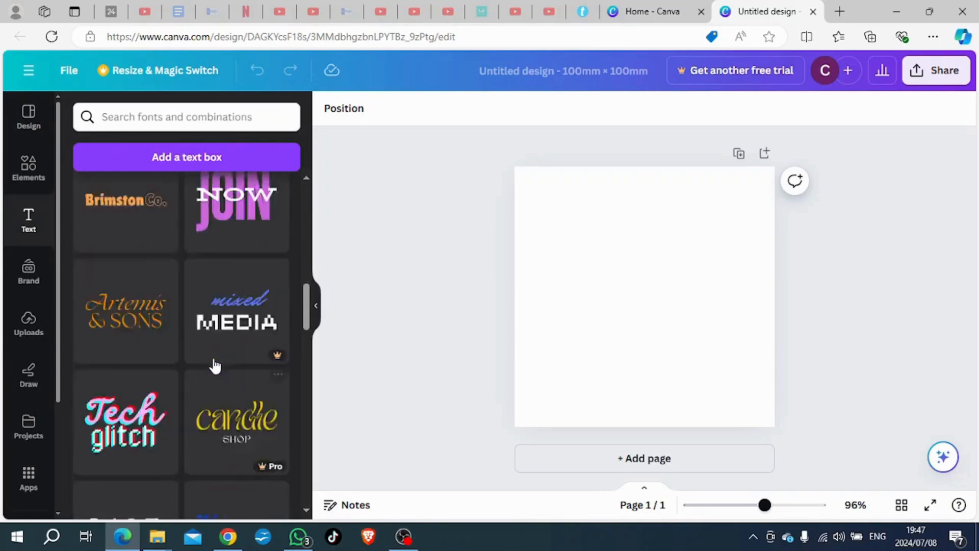
scroll(215, 365, up, 6)
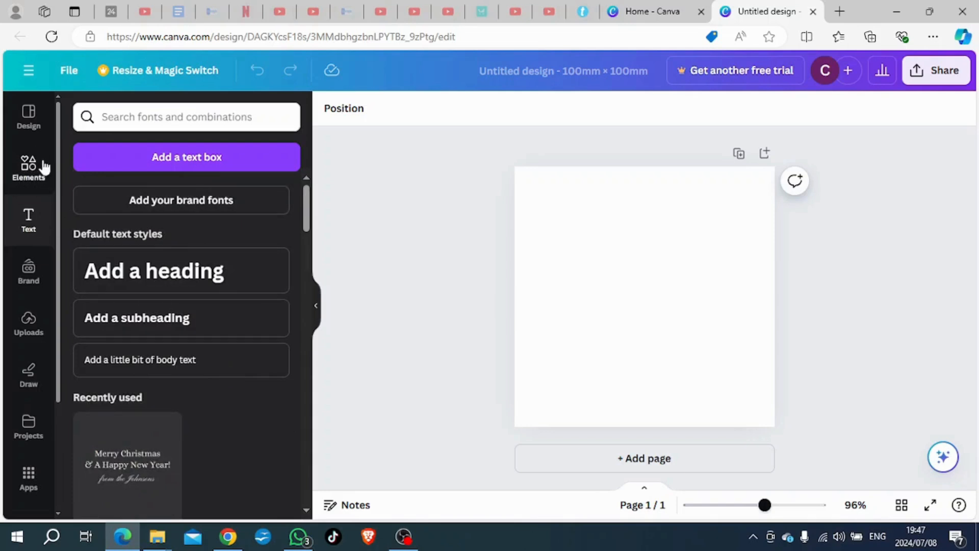
Step: Search the elements library for "birthday elements" and look through the graphics, photos, frames, videos and audio found
click(24, 174)
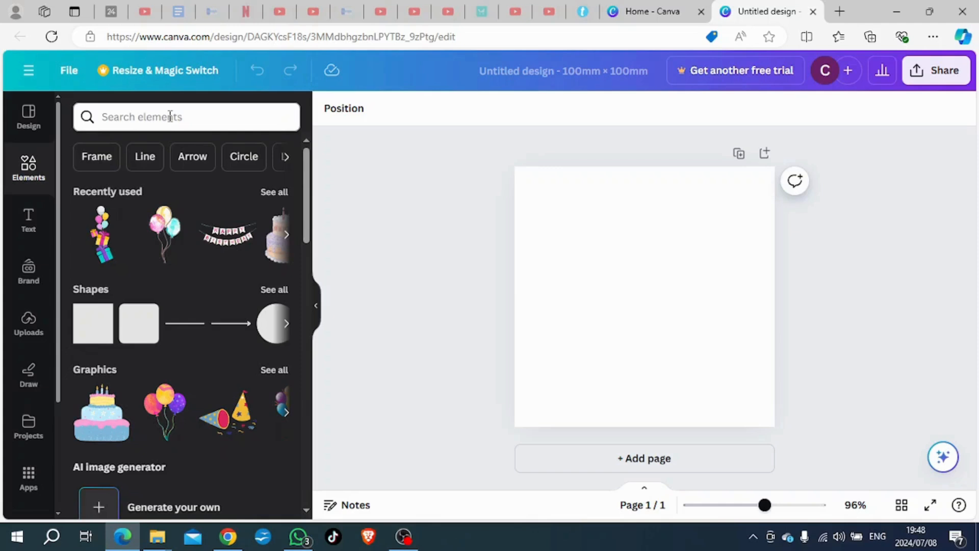
click(131, 111)
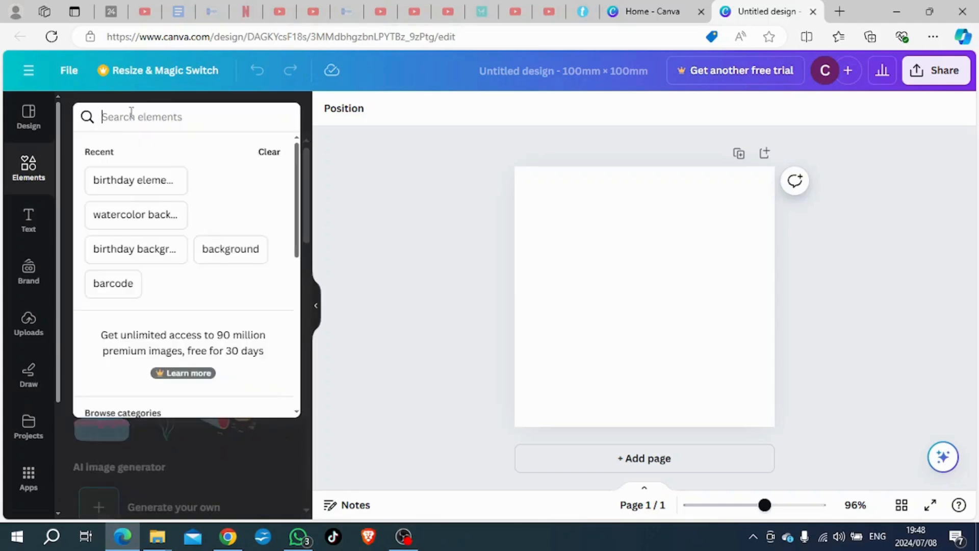
click(158, 183)
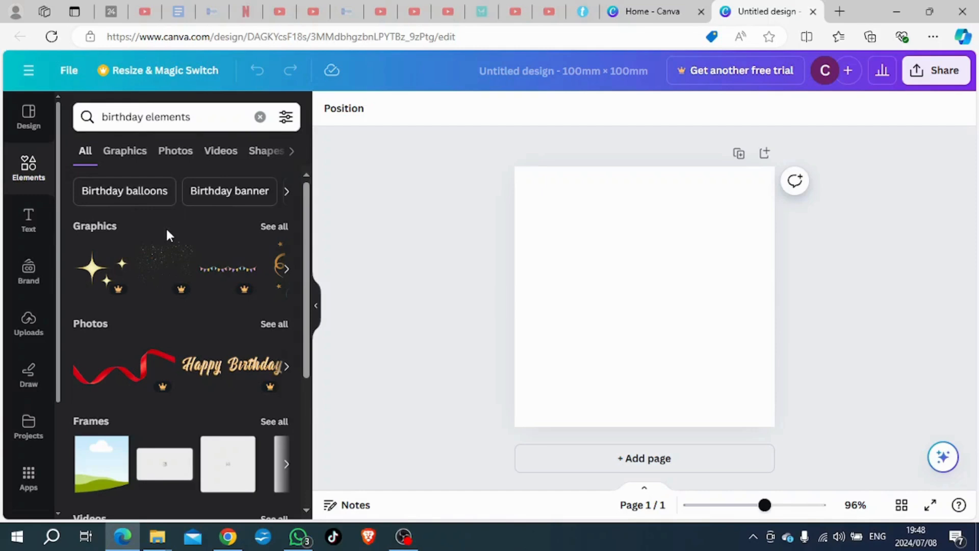
scroll(154, 381, down, 3)
scroll(153, 383, down, 2)
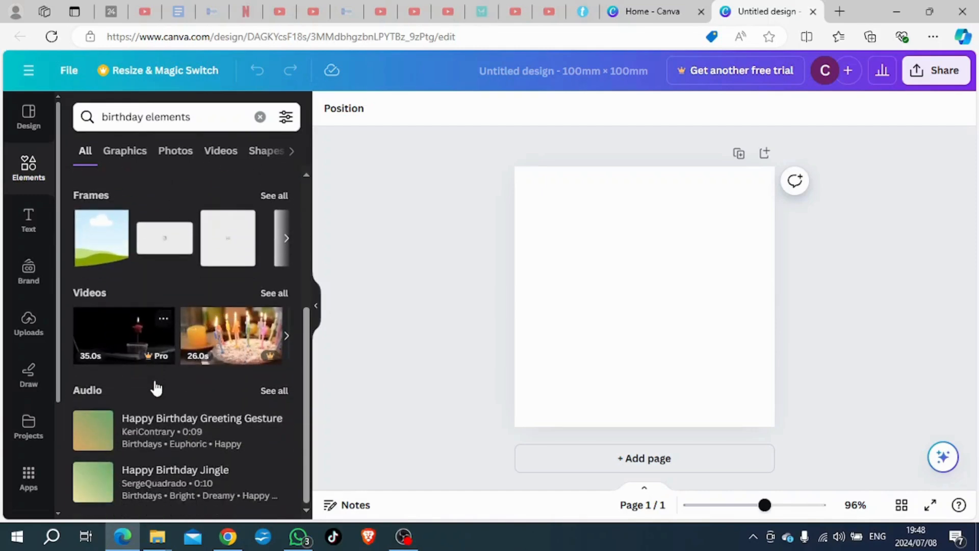
scroll(163, 383, up, 5)
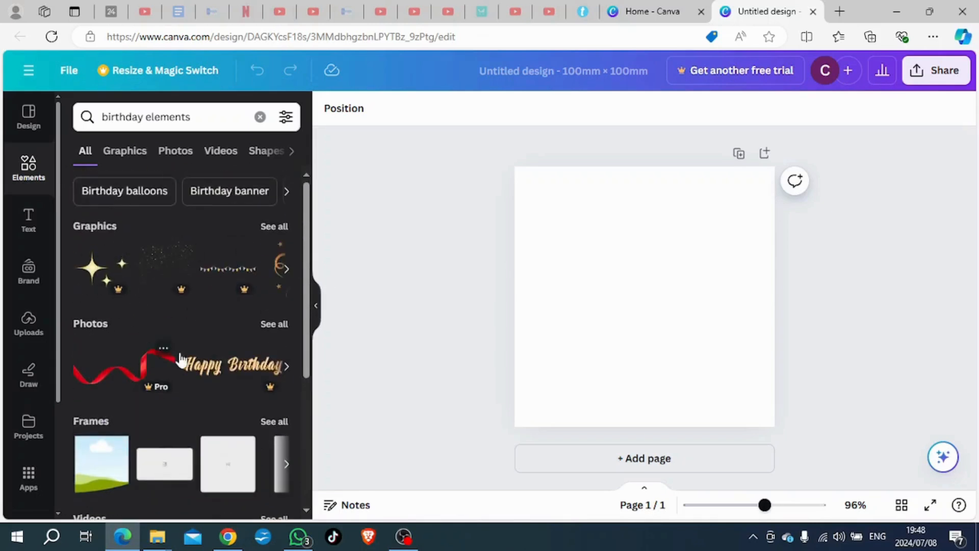
scroll(222, 359, down, 2)
scroll(222, 360, down, 2)
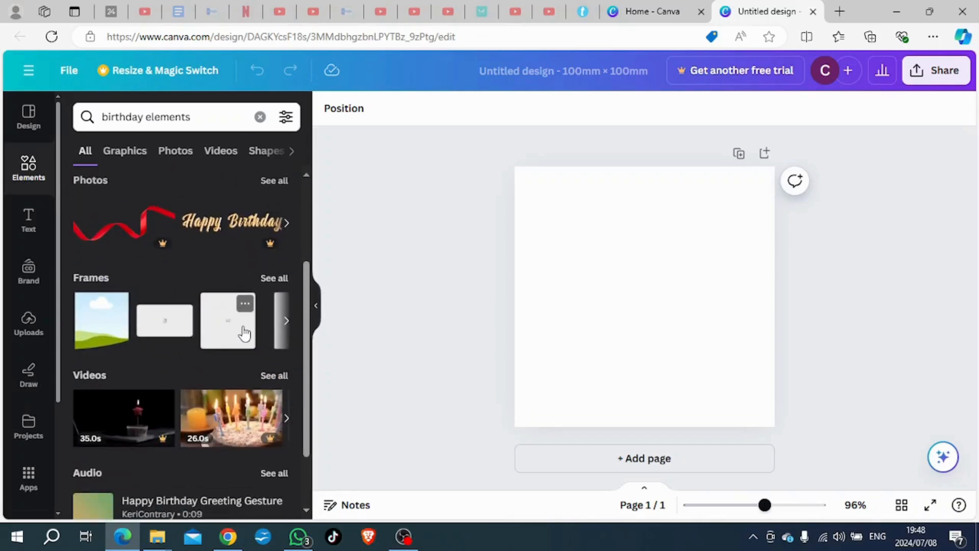
scroll(245, 332, down, 2)
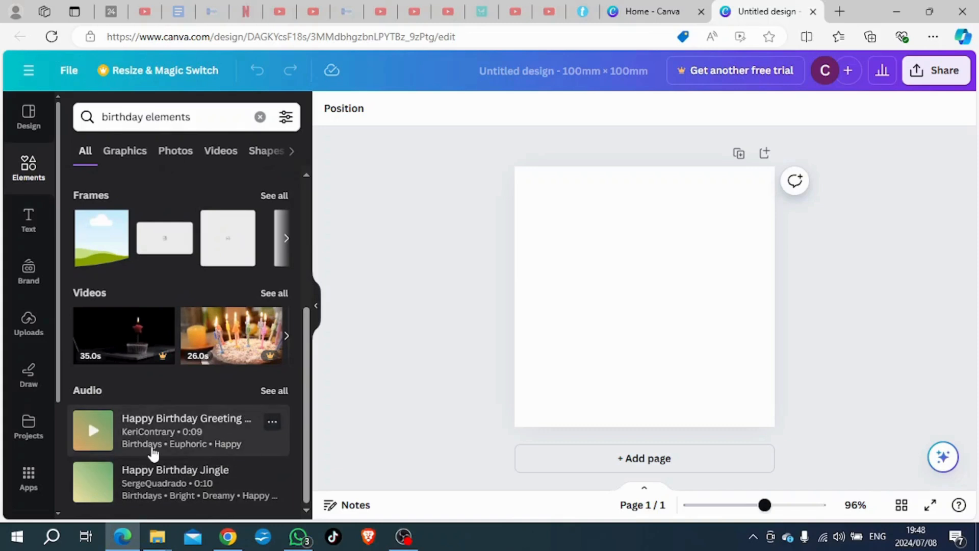
scroll(153, 453, up, 6)
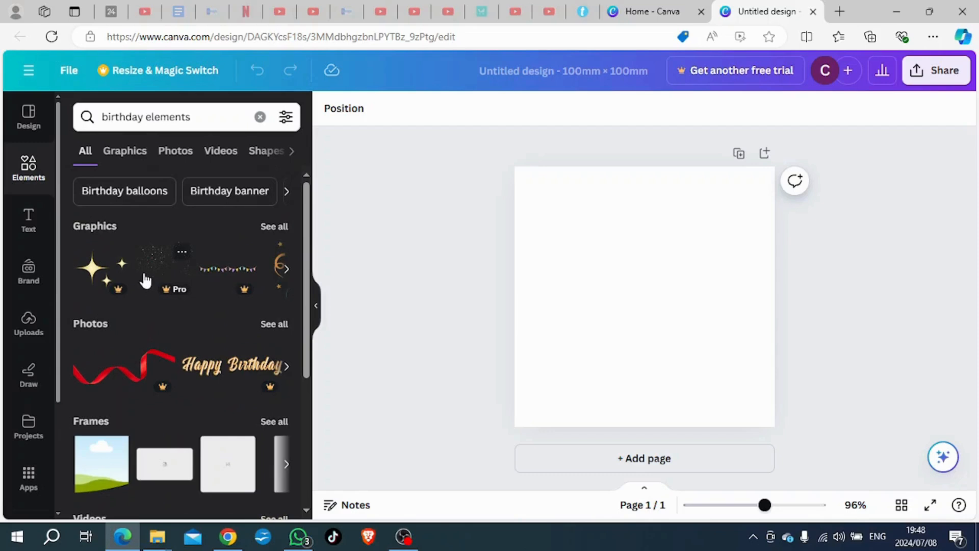
Step: Limit the birthday results to graphics and add the white drip cake with fruit and sweets to the page
click(121, 153)
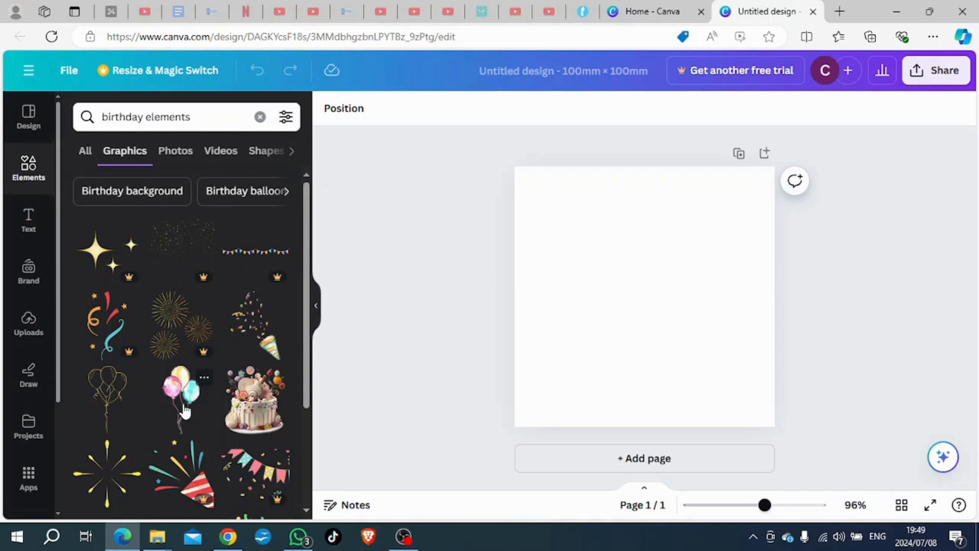
scroll(185, 411, down, 1)
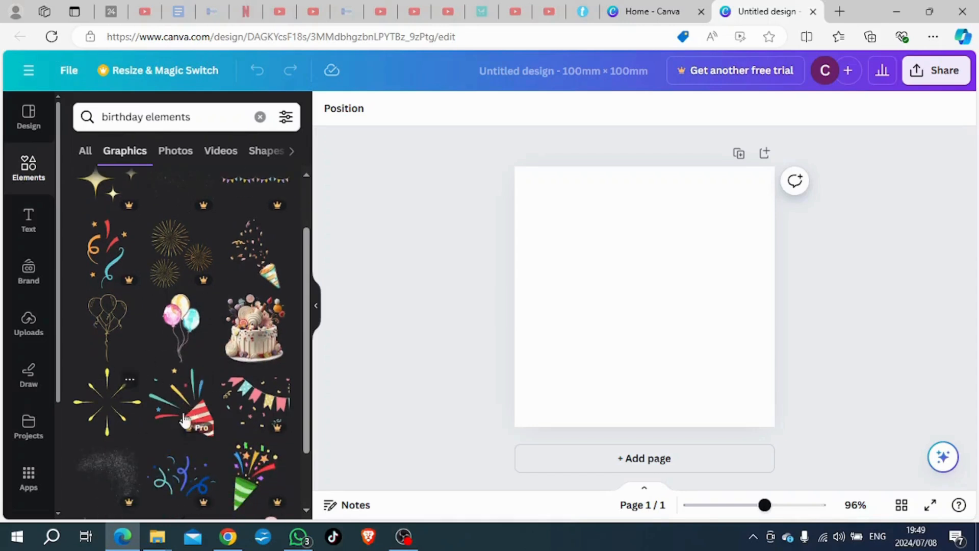
click(253, 330)
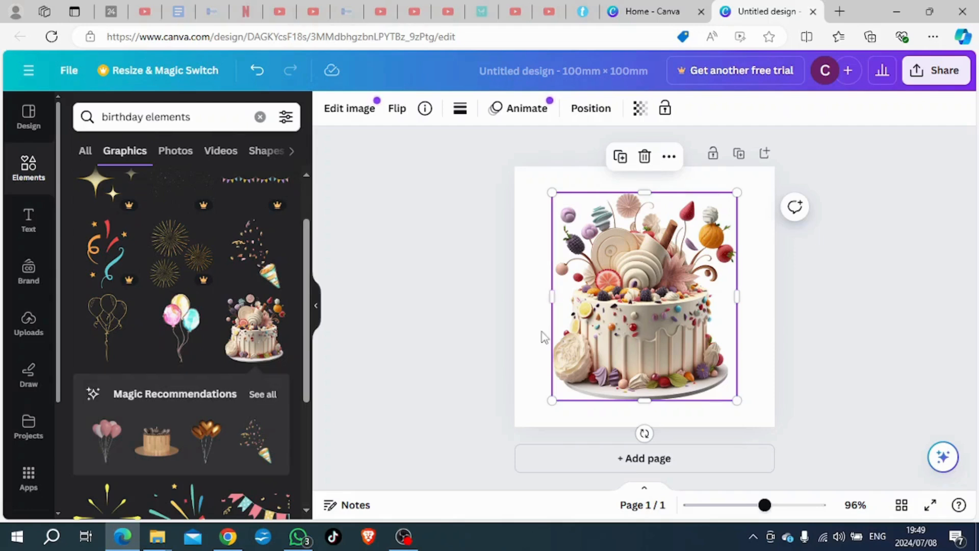
click(465, 326)
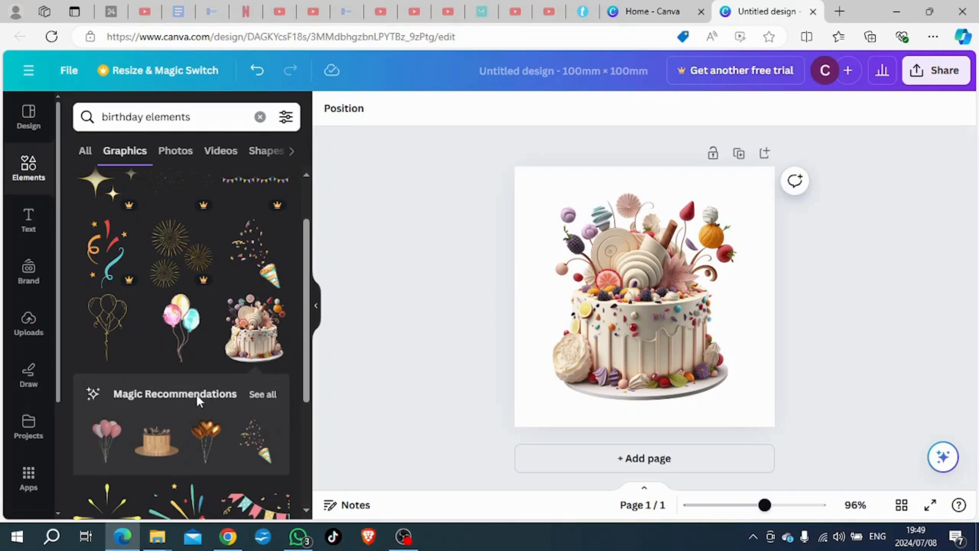
Step: Show all magic recommendations for the cake graphic and browse the suggested balloons, cakes, banners and gifts
click(259, 397)
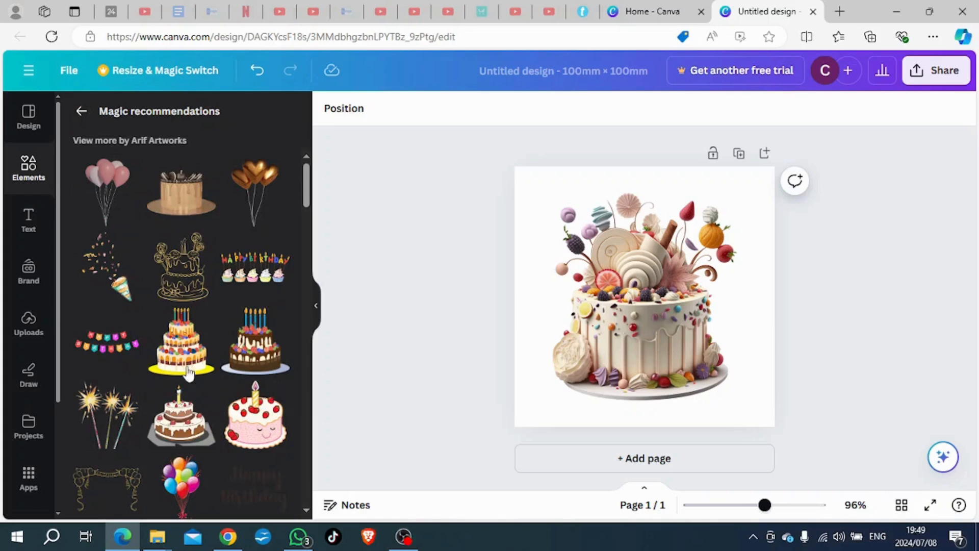
scroll(240, 305, down, 5)
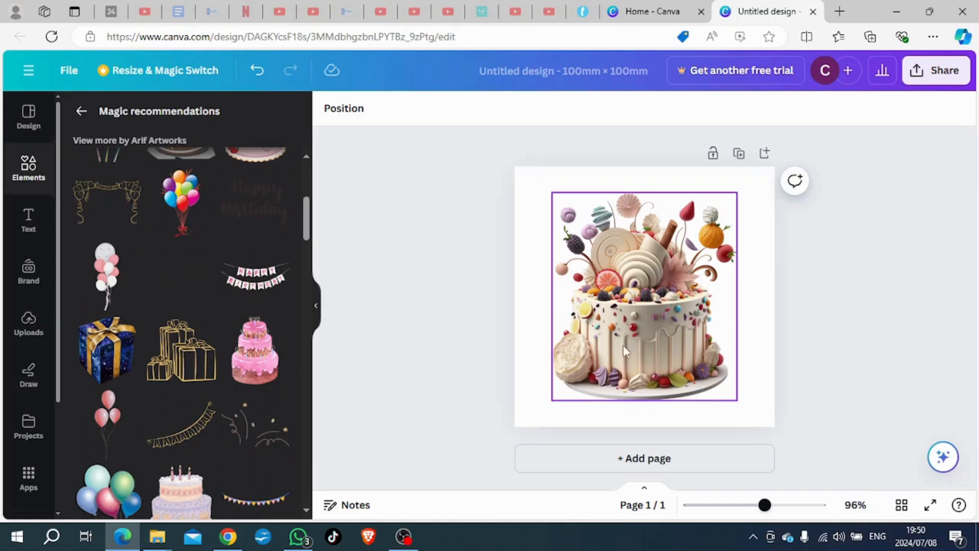
scroll(227, 359, down, 1)
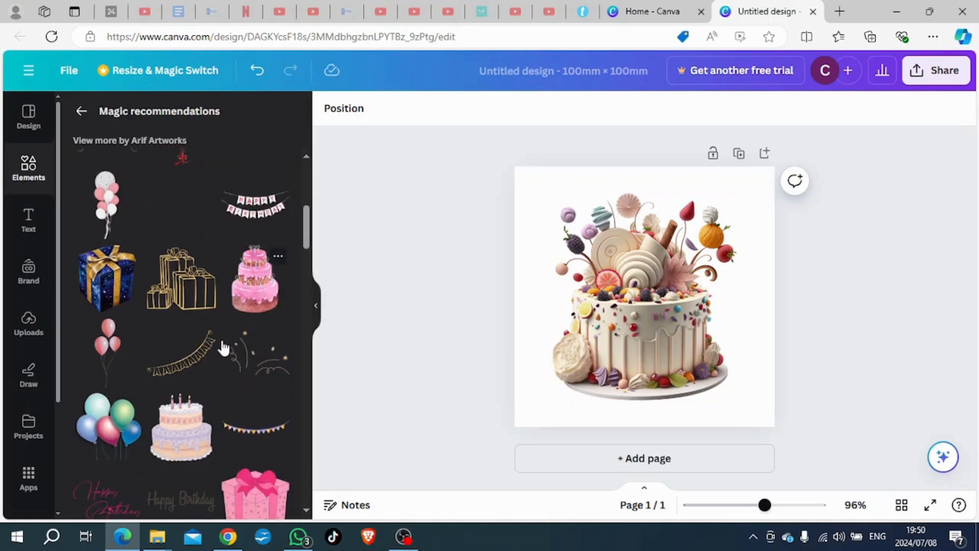
scroll(223, 349, up, 5)
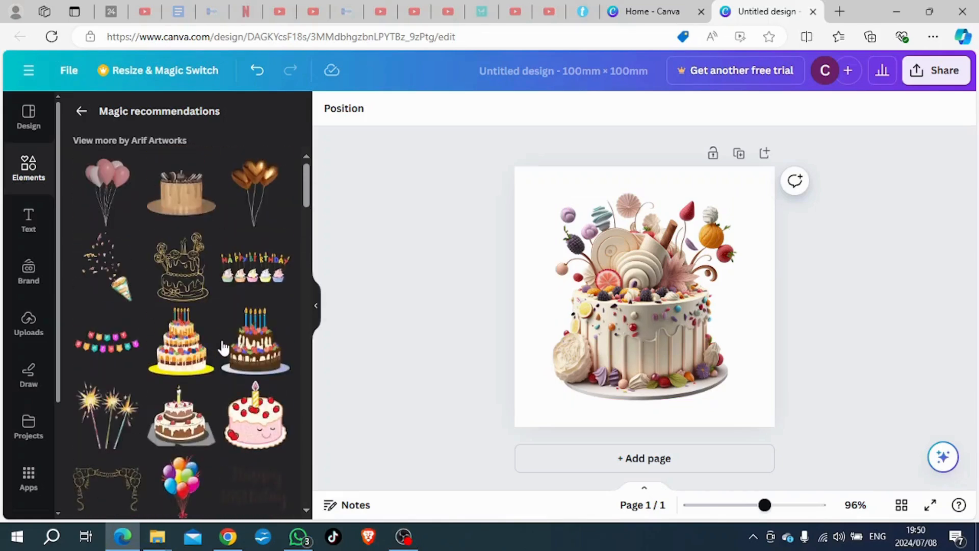
scroll(224, 348, down, 2)
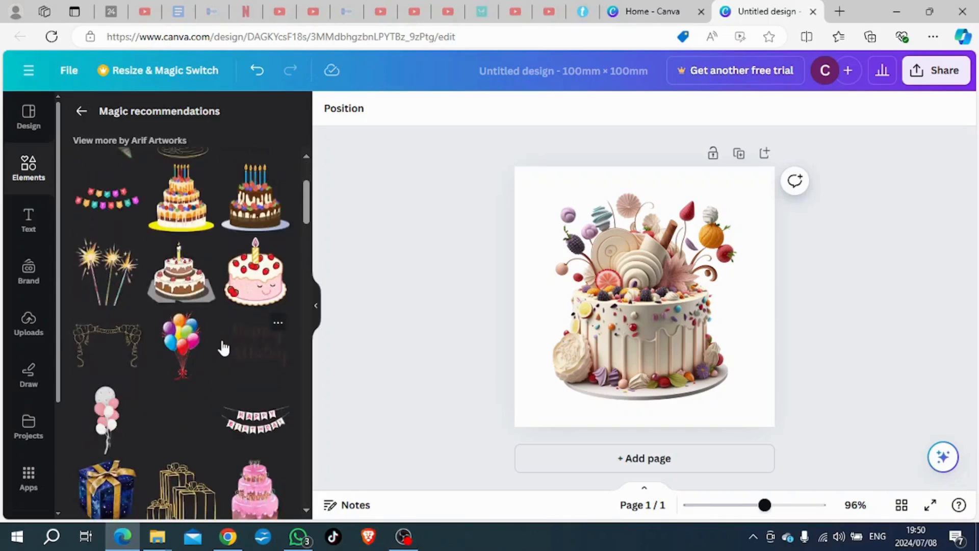
scroll(223, 315, down, 2)
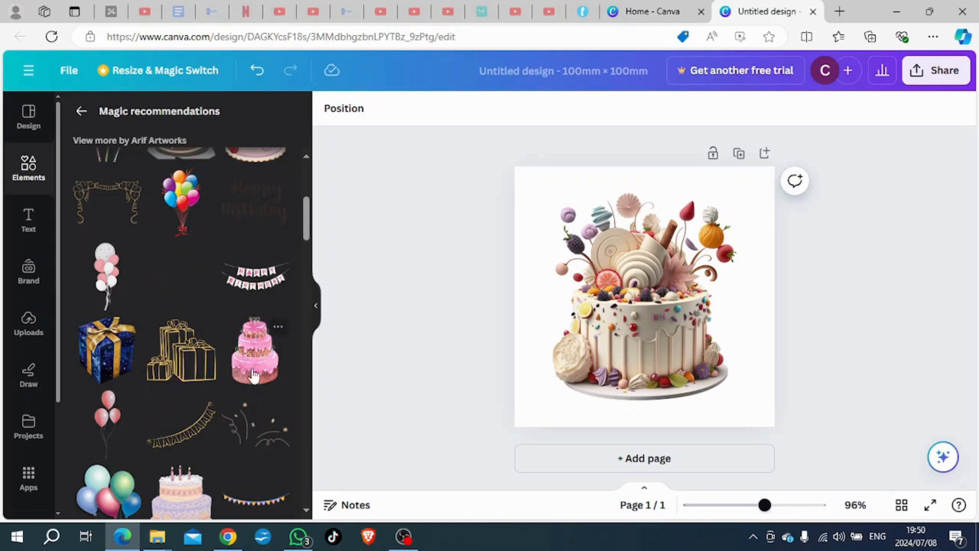
scroll(247, 377, down, 2)
Step: Try the dark blue gift box graphic, undo it, and add the confetti streamers graphic instead
click(110, 227)
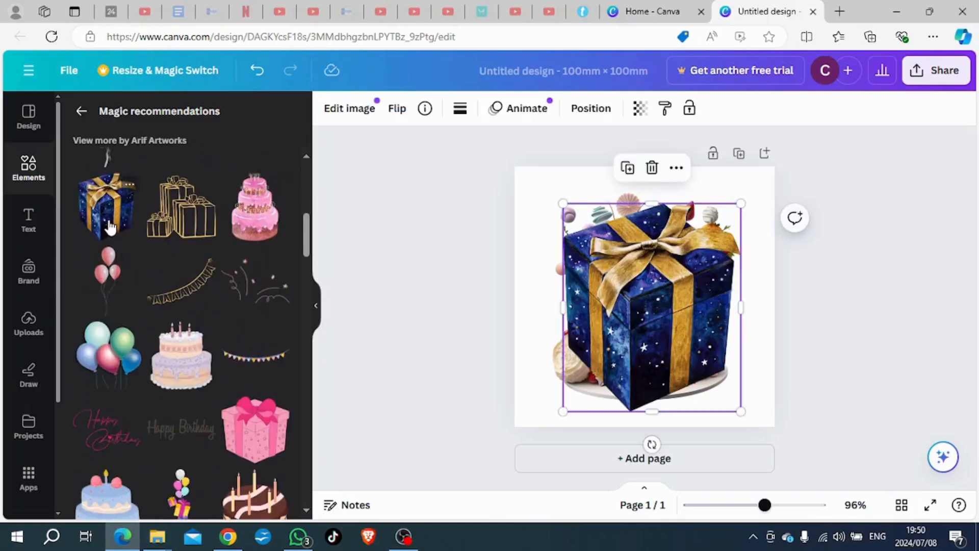
click(257, 70)
scroll(236, 295, down, 1)
scroll(236, 295, down, 2)
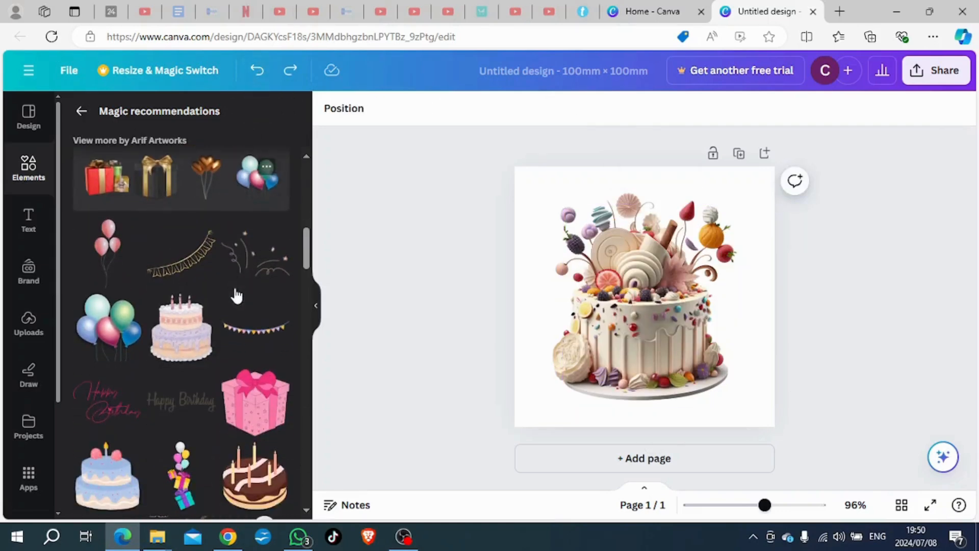
click(248, 264)
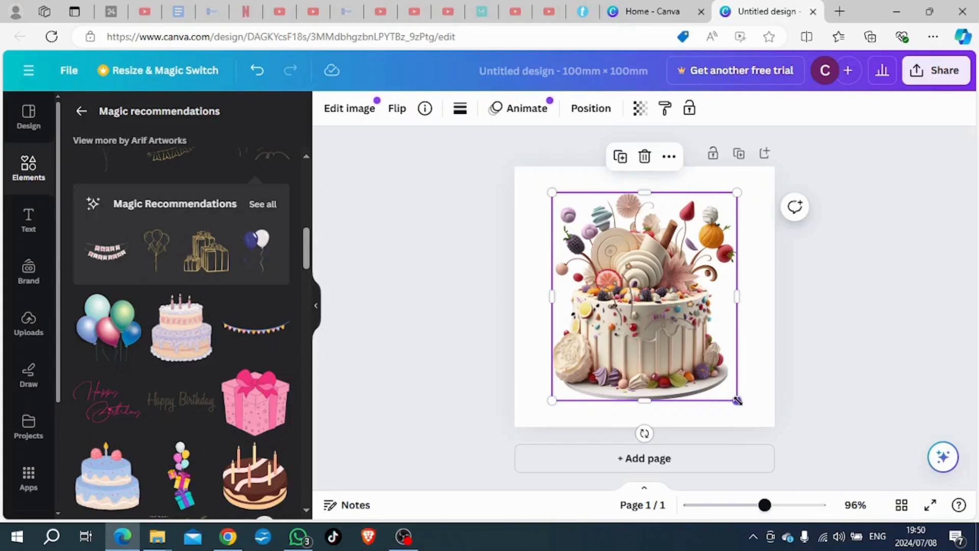
Step: Shrink the cake graphic, place it in the page's upper-left corner, and position the confetti streamers beside it on the right
drag(737, 401, 638, 281)
drag(592, 240, 564, 220)
drag(648, 337, 684, 247)
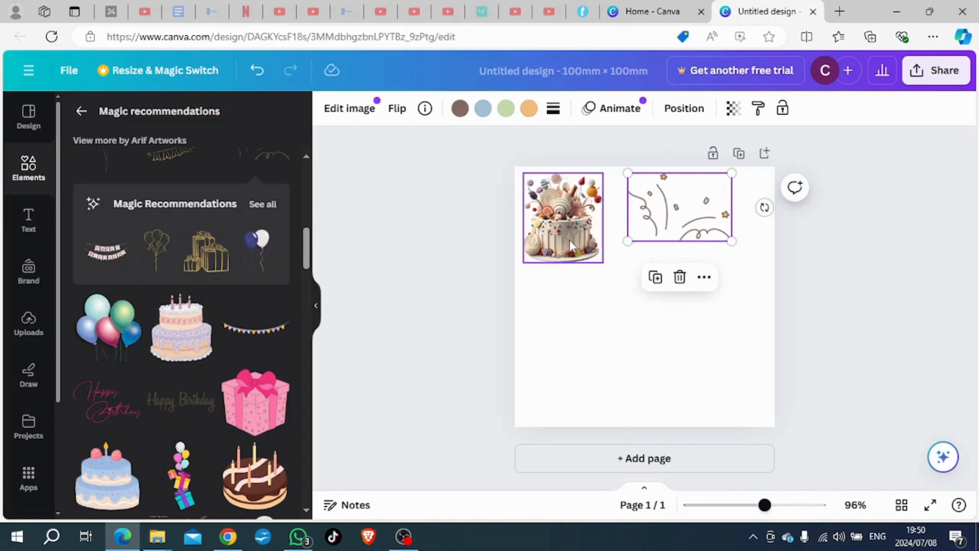
drag(587, 244, 596, 244)
click(670, 236)
click(594, 237)
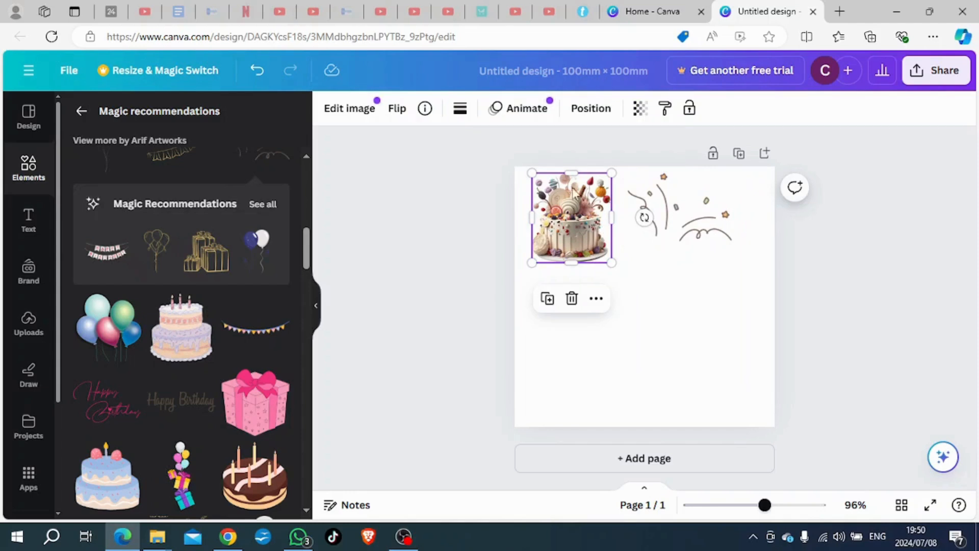
Step: Enlarge the cake graphic slightly and shift the confetti streamers a little to the right of it
mouse_move(612, 263)
mouse_down()
mouse_move(632, 286)
mouse_move(602, 248)
mouse_up()
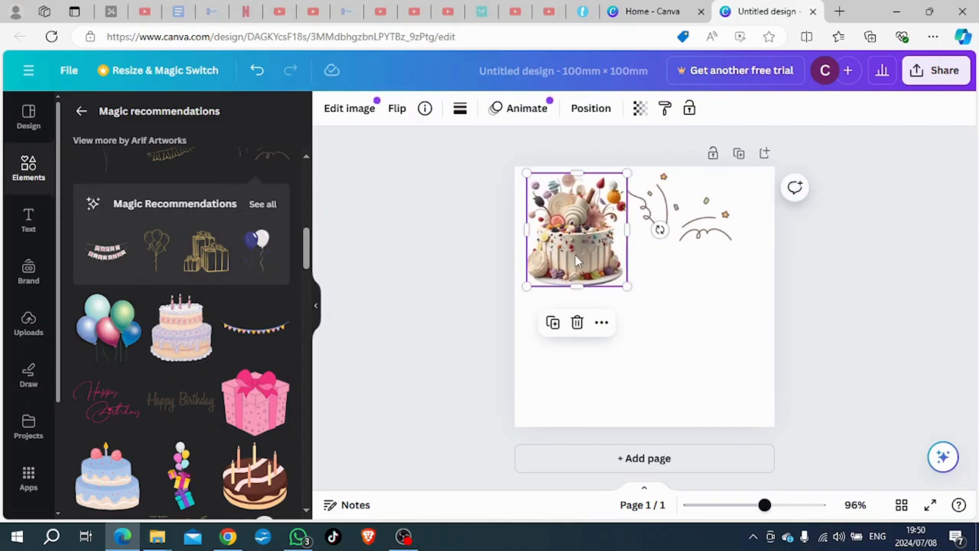
click(702, 230)
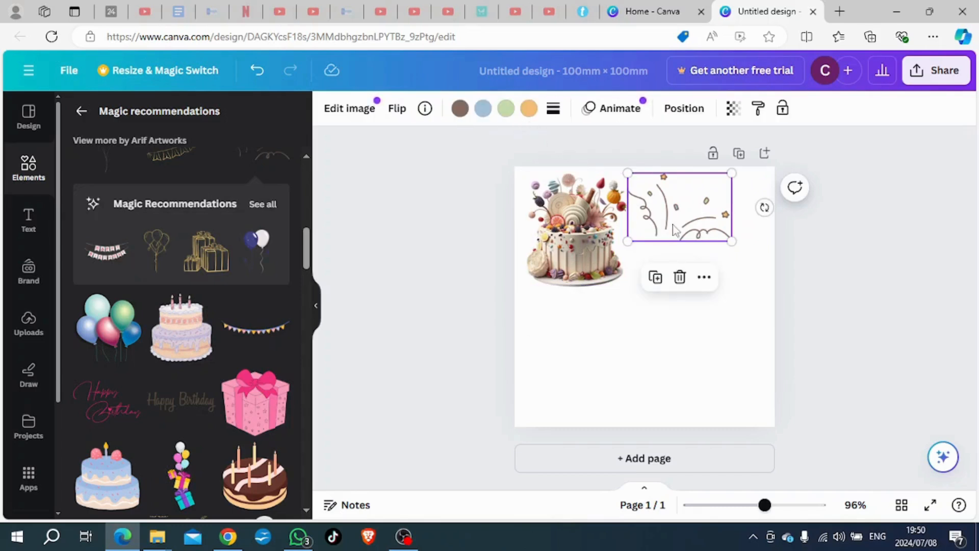
drag(674, 228, 675, 216)
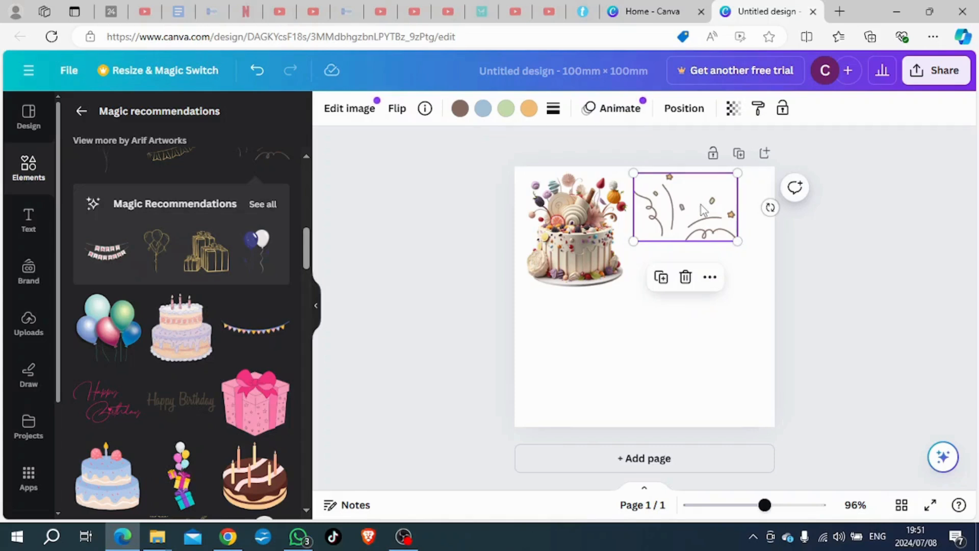
click(629, 335)
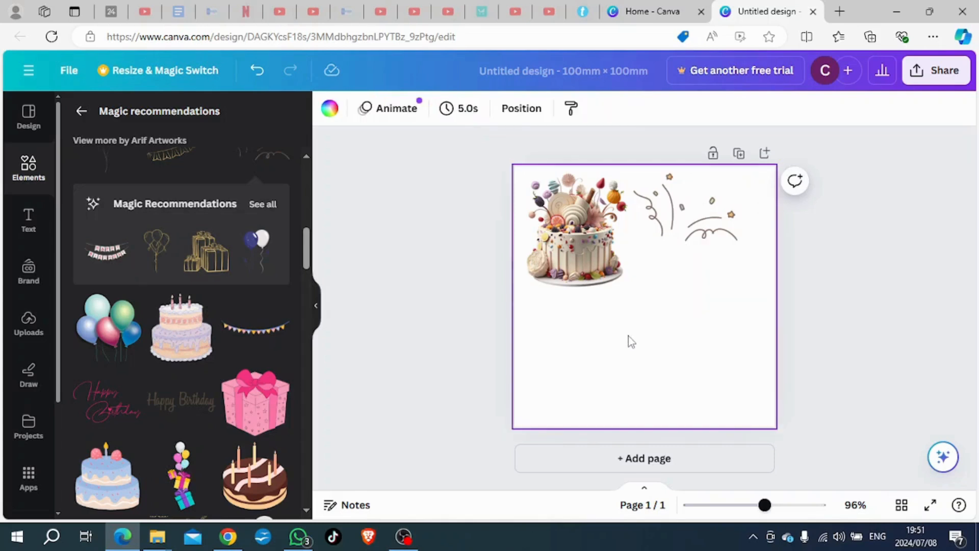
Step: Recolor the confetti streamers with the photo colors: brown to taupe, blue to rust, green to tan, and orange to light beige
click(678, 232)
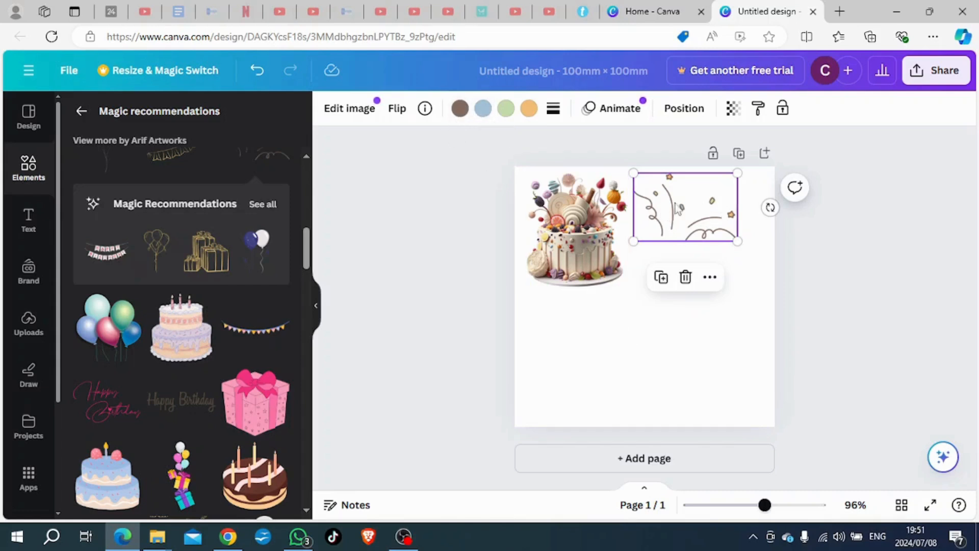
click(460, 110)
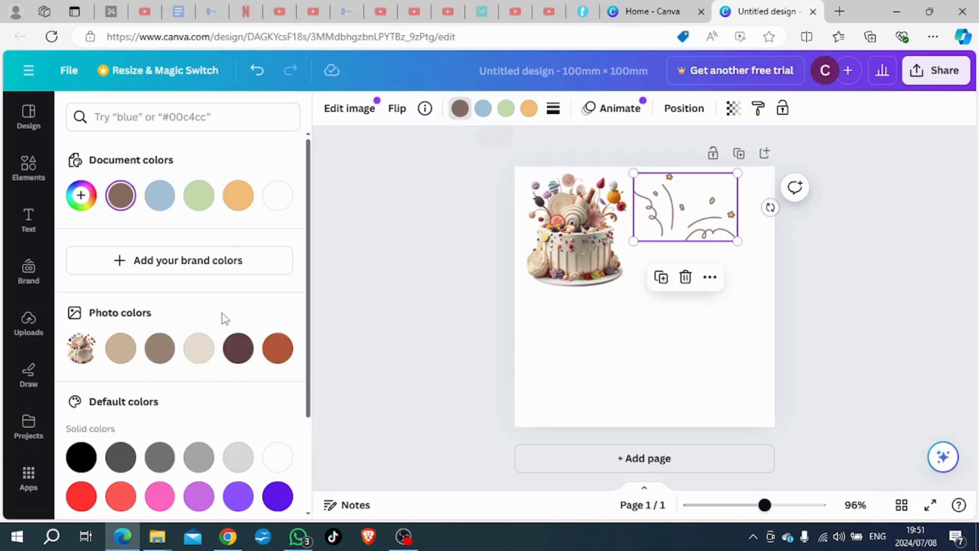
click(164, 348)
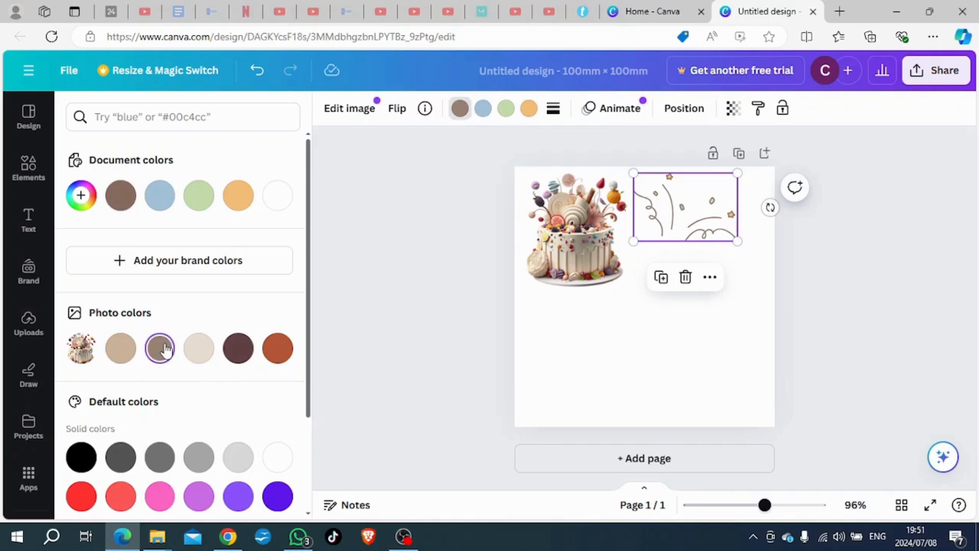
click(484, 109)
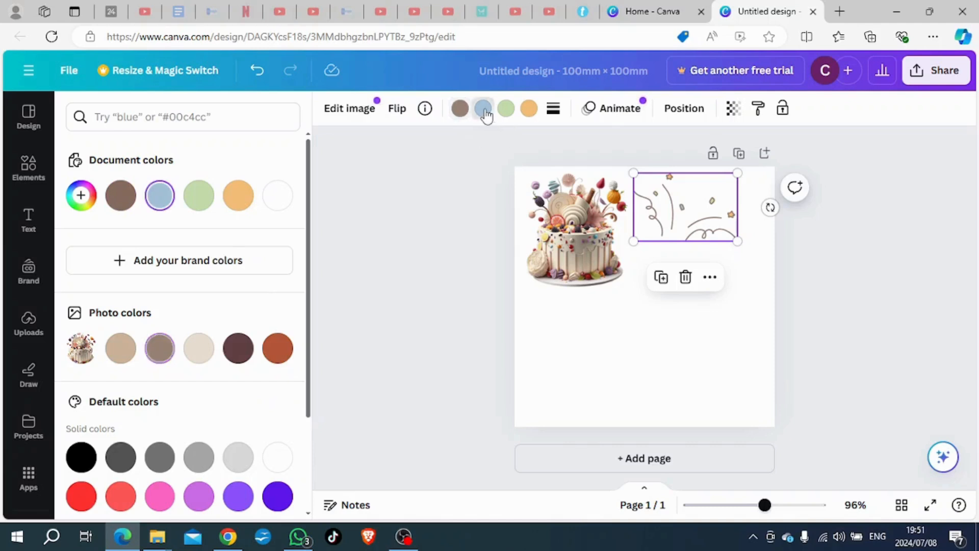
click(278, 349)
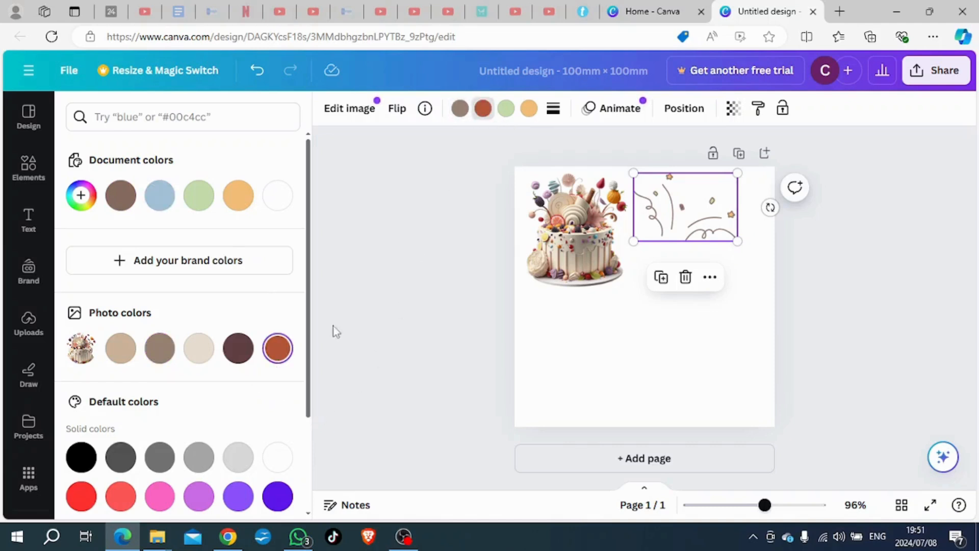
click(506, 110)
click(120, 349)
click(532, 112)
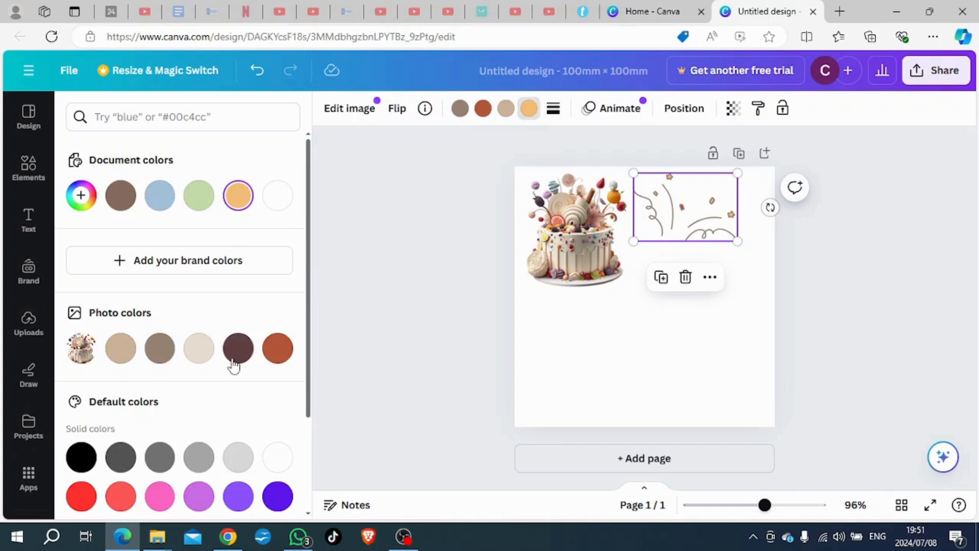
click(162, 351)
click(199, 349)
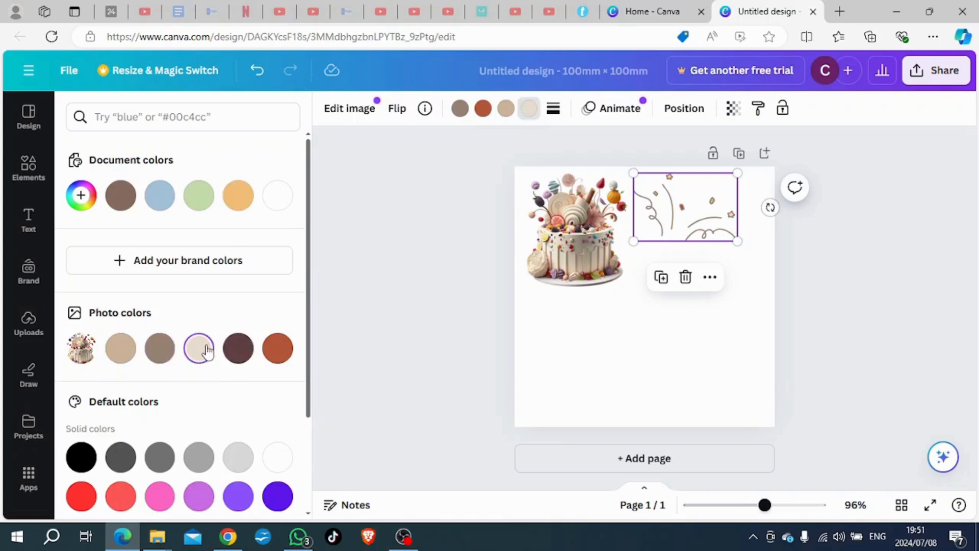
click(394, 287)
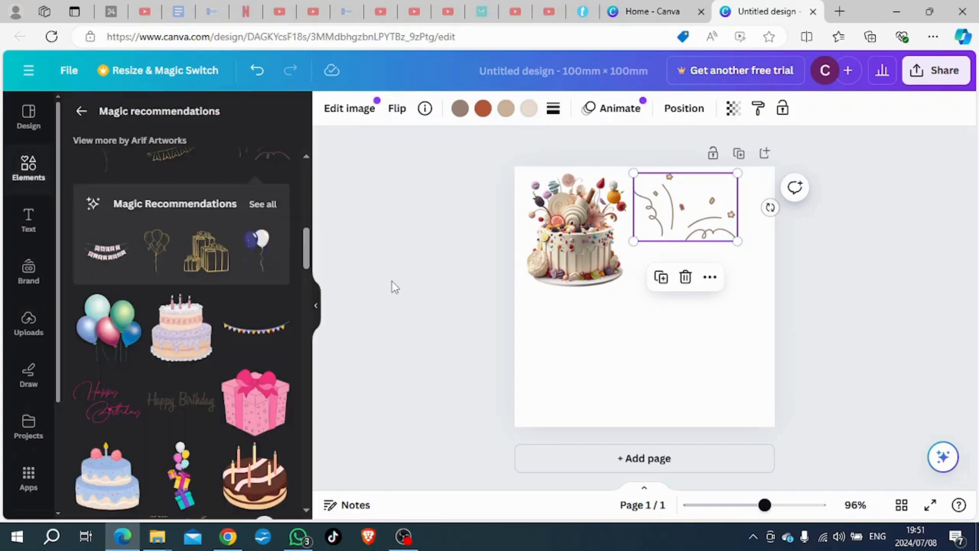
Step: Move the confetti streamers slightly left so they sit directly beside the cake
click(680, 235)
drag(668, 224, 662, 225)
shift+click(584, 247)
click(610, 343)
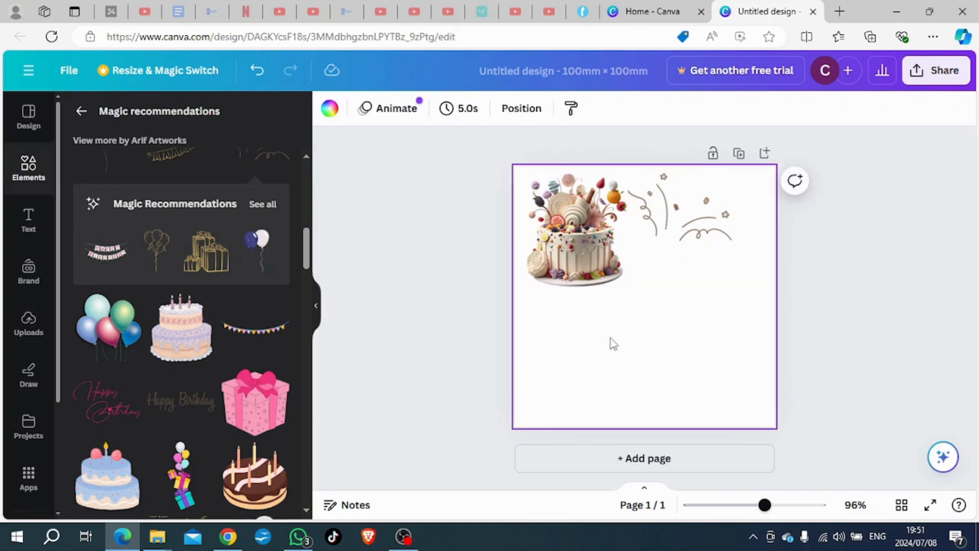
Step: Add the dark script "Happy Birthday" graphic, place it below the cake, and enlarge it to about 72 mm wide
scroll(216, 302, down, 4)
click(187, 193)
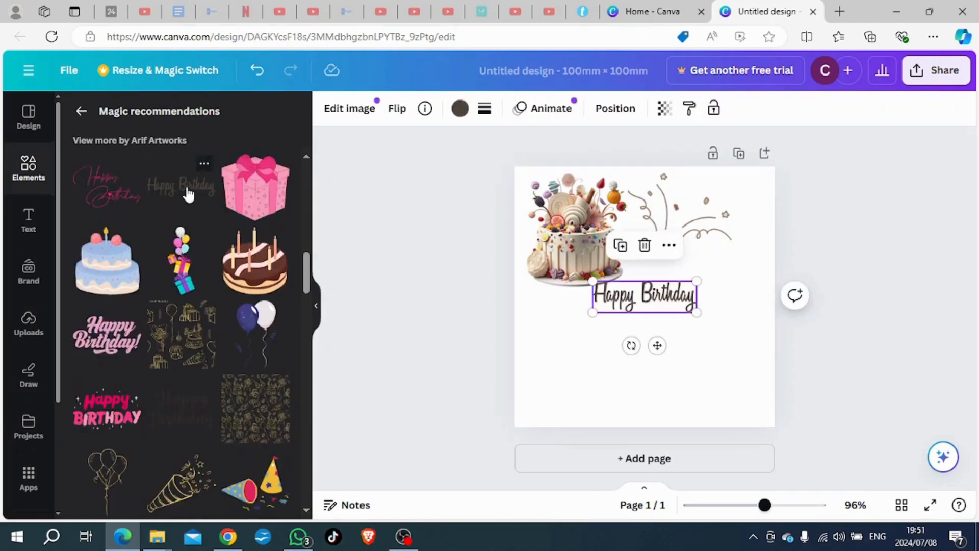
drag(639, 312, 633, 346)
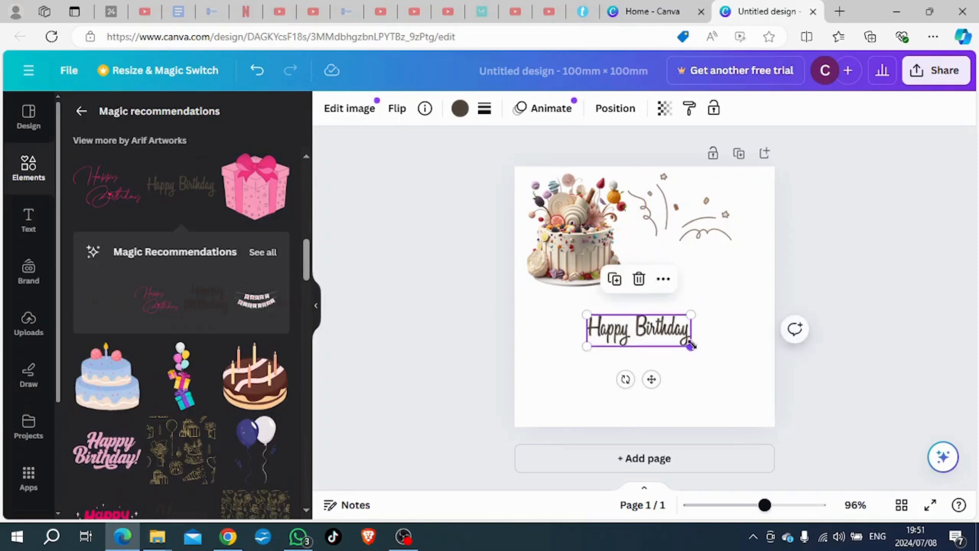
mouse_move(693, 348)
mouse_down()
mouse_move(766, 399)
mouse_move(677, 341)
mouse_up()
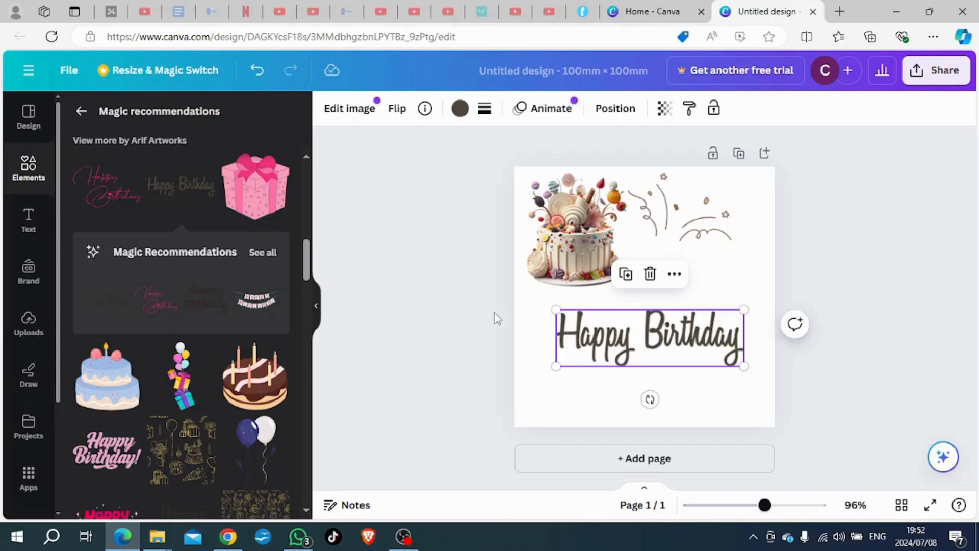
Step: Recolor the "Happy Birthday" lettering to the rust photo color #b4573a and move it to the upper part of the page
click(460, 109)
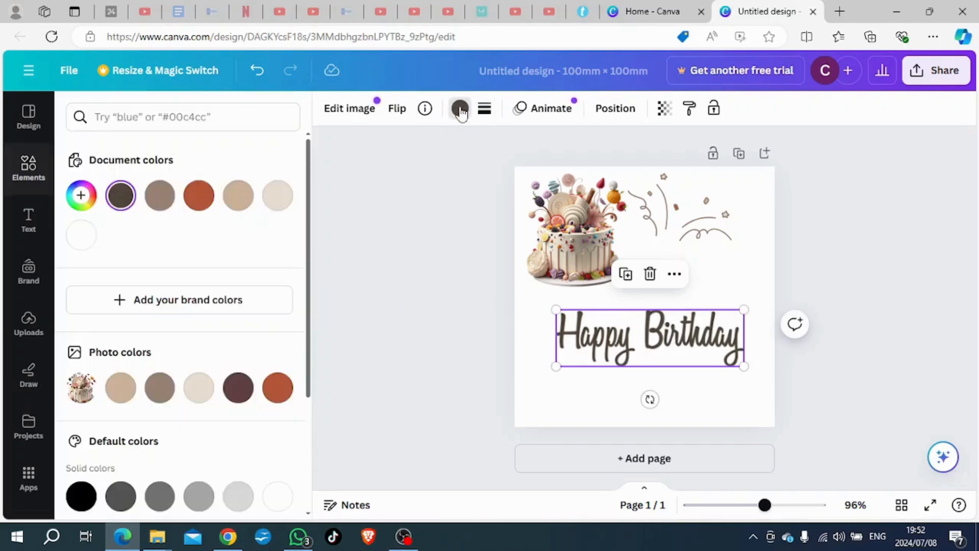
click(277, 388)
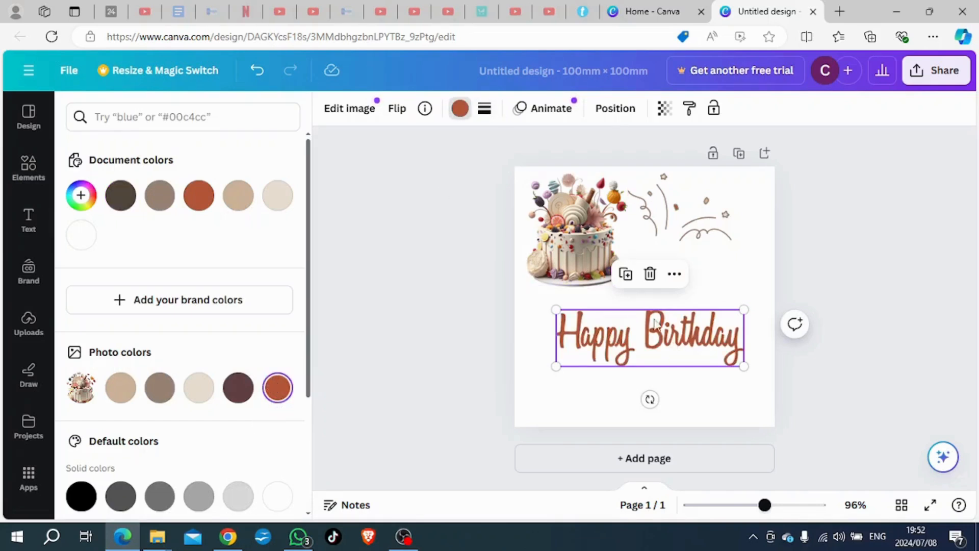
drag(674, 352, 670, 221)
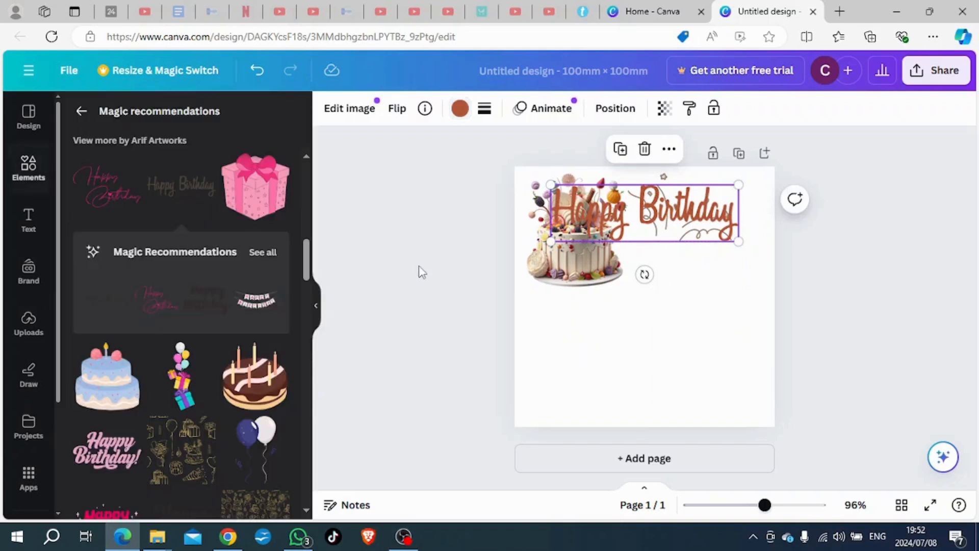
Step: Place the cake below the lettering, the confetti streamers left of the cake, and center the "Happy Birthday" lettering near the page's upper edge
drag(581, 275, 667, 348)
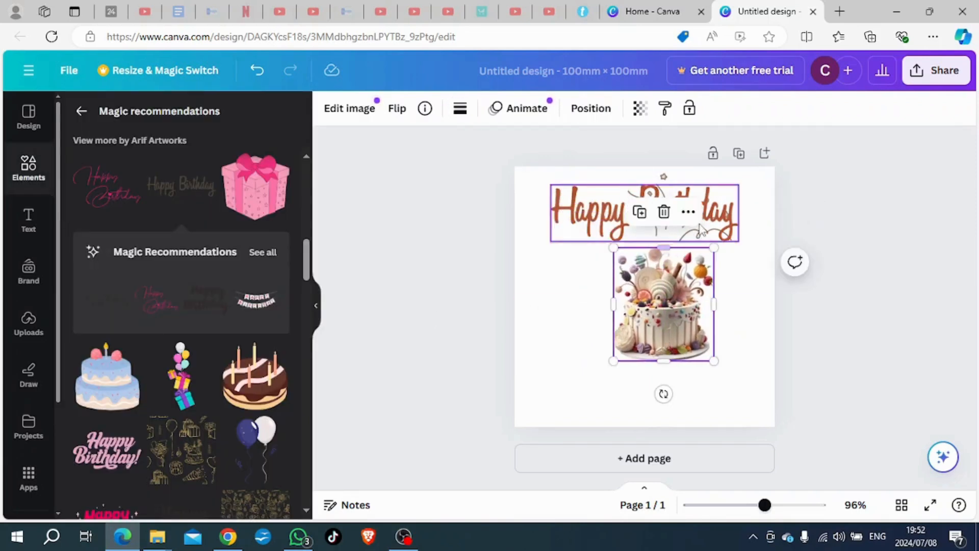
click(707, 227)
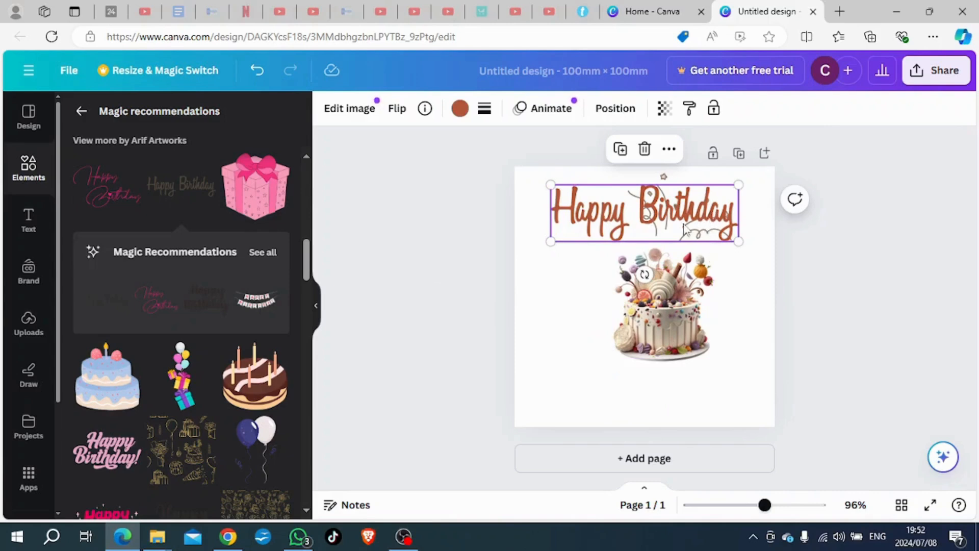
drag(684, 225, 648, 210)
click(708, 235)
drag(708, 235, 592, 316)
drag(662, 203, 695, 208)
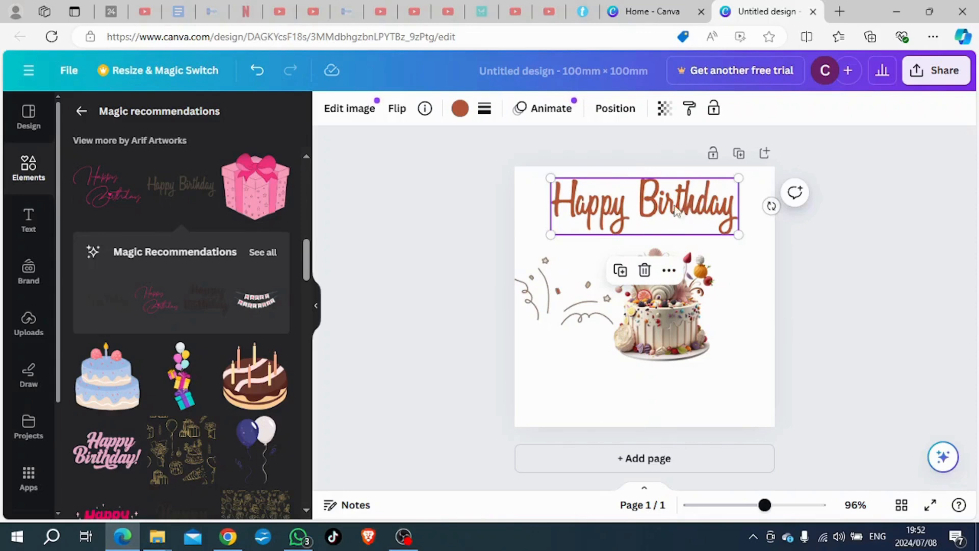
Step: Try aligning the "Happy Birthday" lettering to the vertical middle of the page and undo the alignment
click(614, 114)
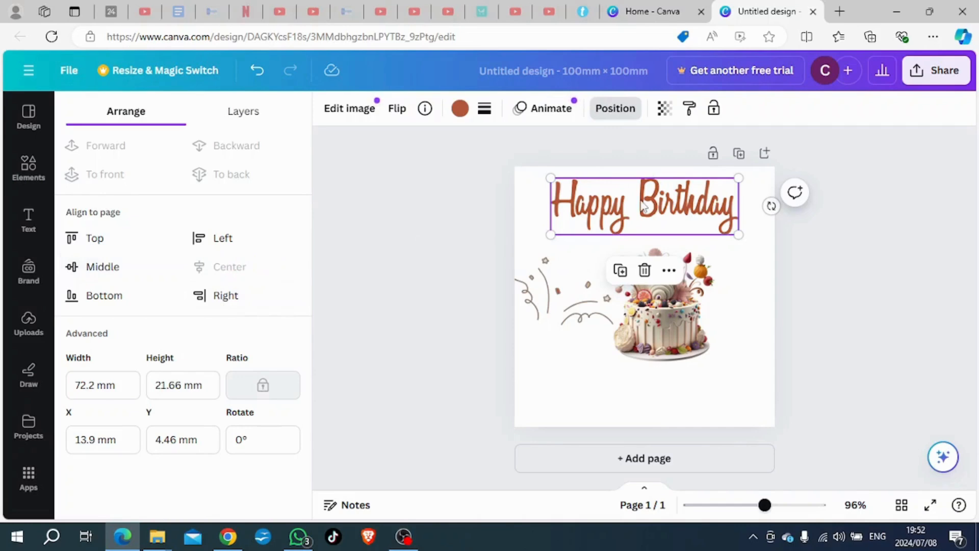
click(98, 264)
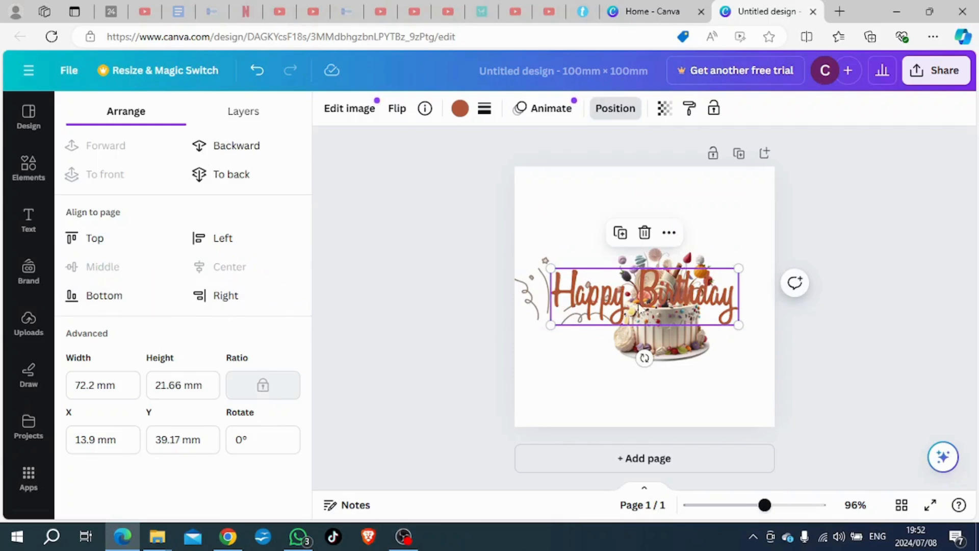
click(258, 74)
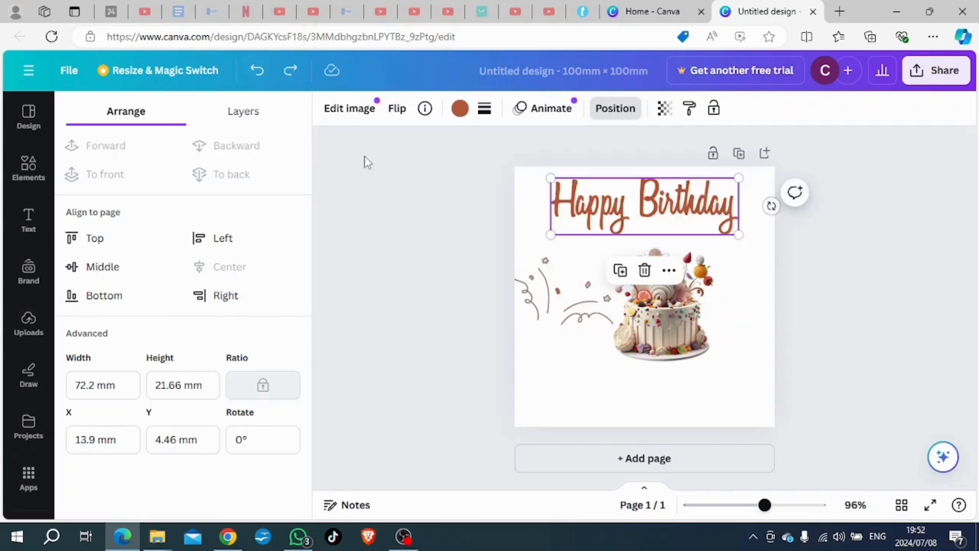
click(389, 230)
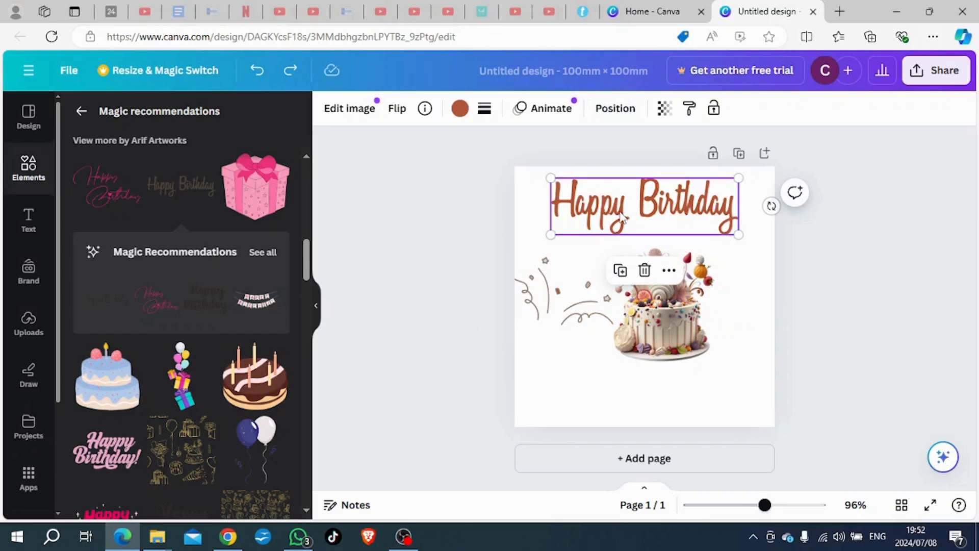
click(425, 212)
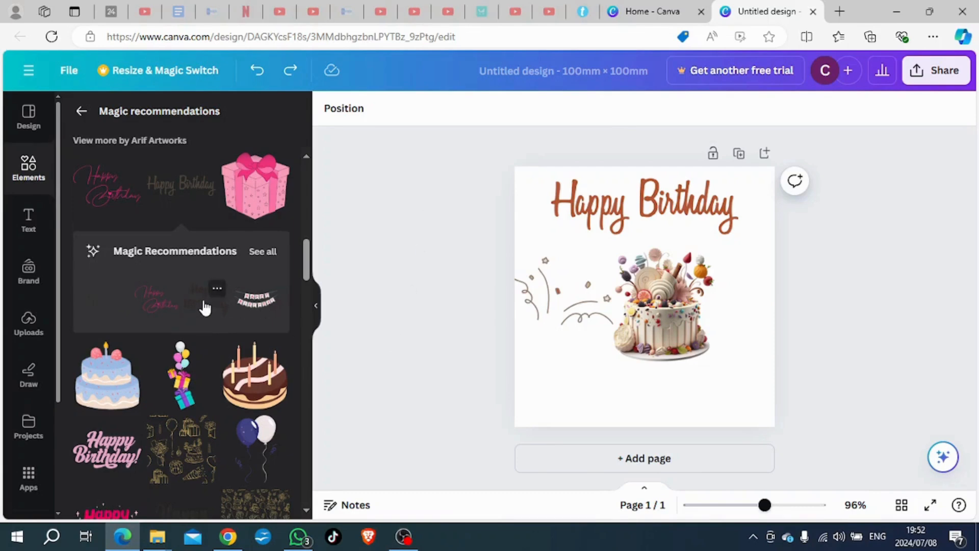
Step: Nudge the confetti streamers toward the cake, and add the gold birthday line-art pattern in the page's lower-left area
scroll(205, 308, down, 3)
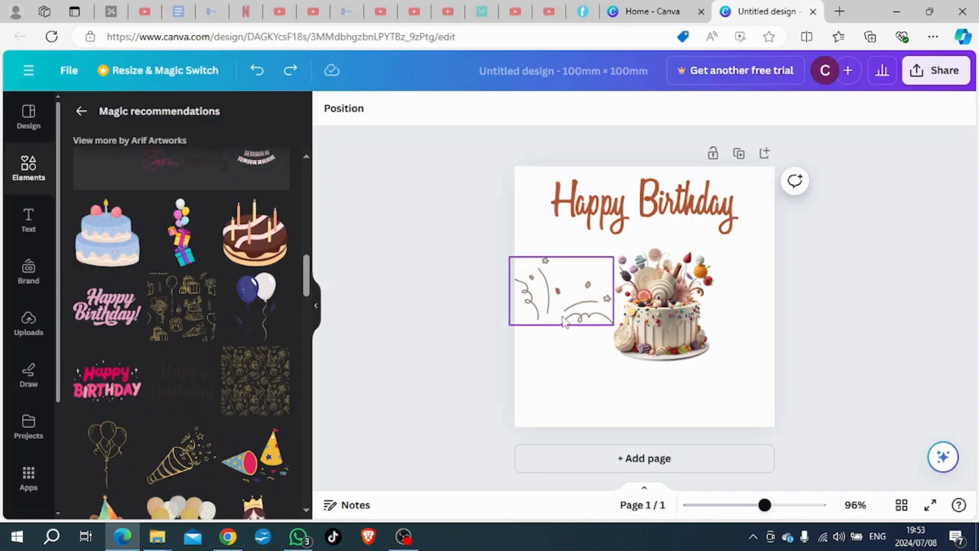
drag(567, 317, 580, 308)
click(250, 382)
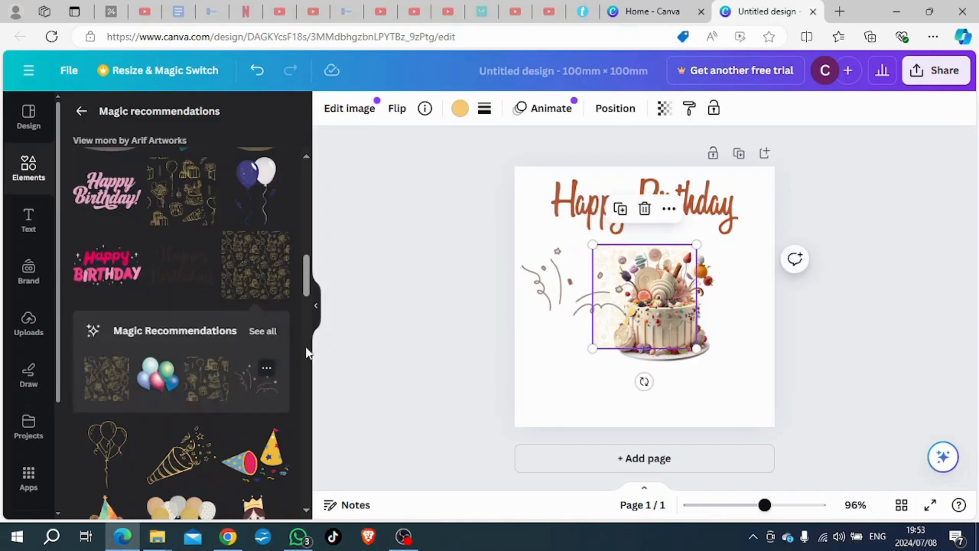
drag(652, 330, 605, 371)
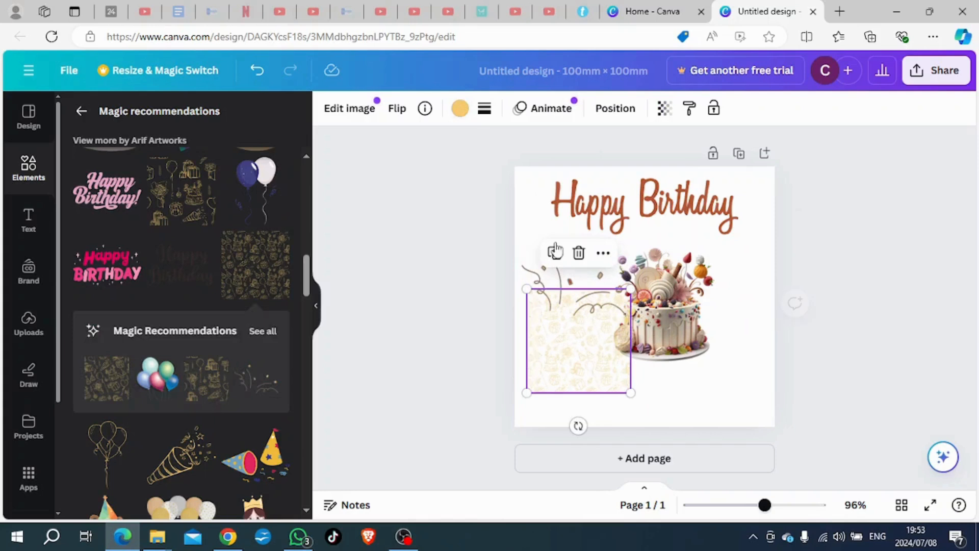
Step: Recolor the birthday pattern to the tan photo color and enlarge it from the page's upper-left corner to cover the whole page
click(459, 109)
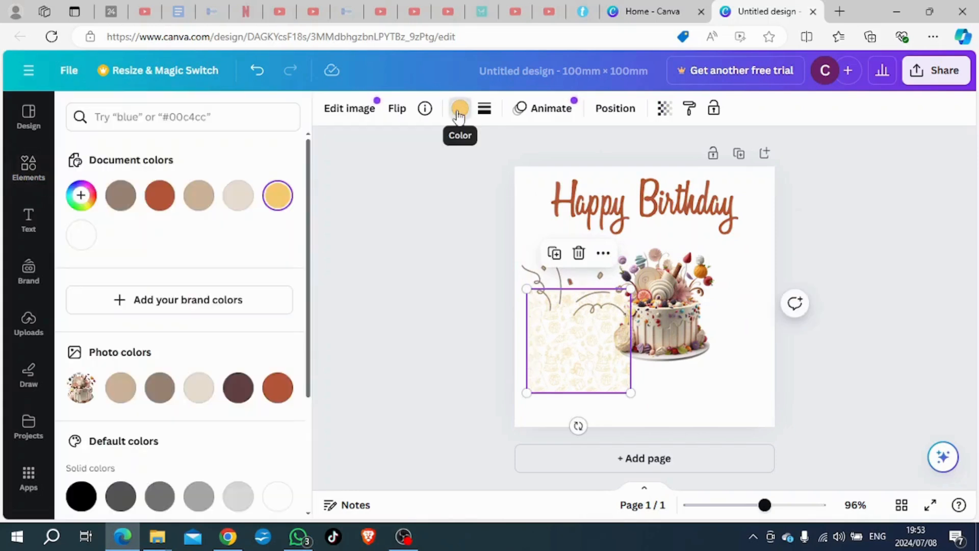
click(200, 391)
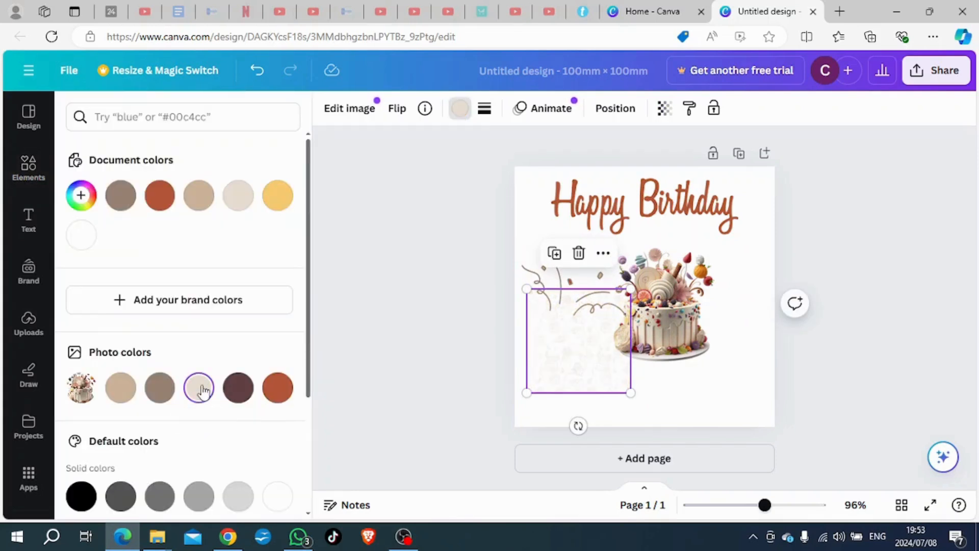
click(120, 388)
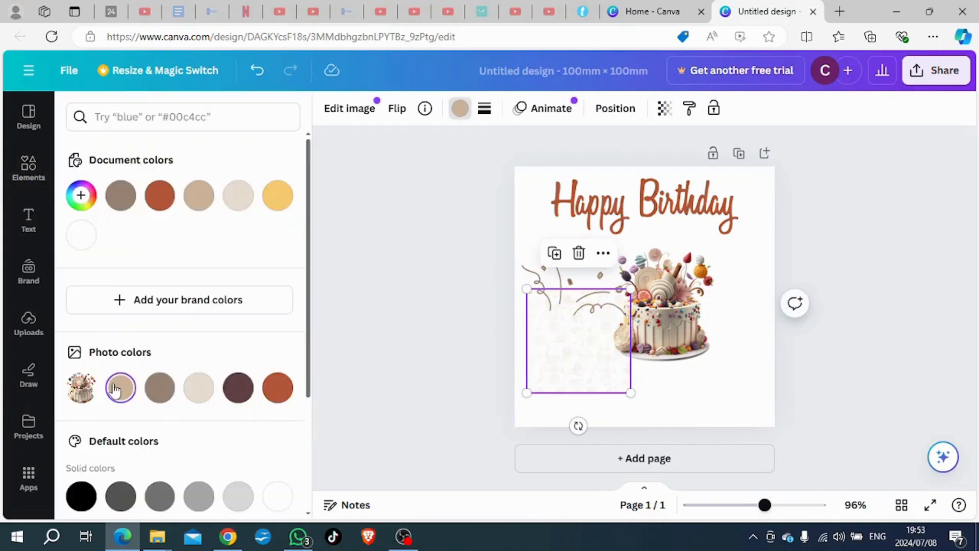
drag(571, 349, 560, 227)
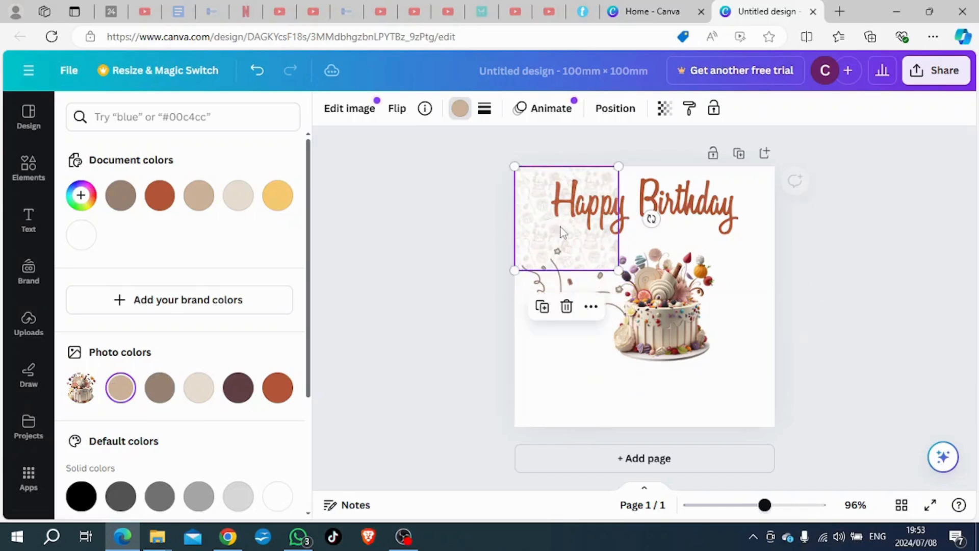
drag(617, 265, 768, 436)
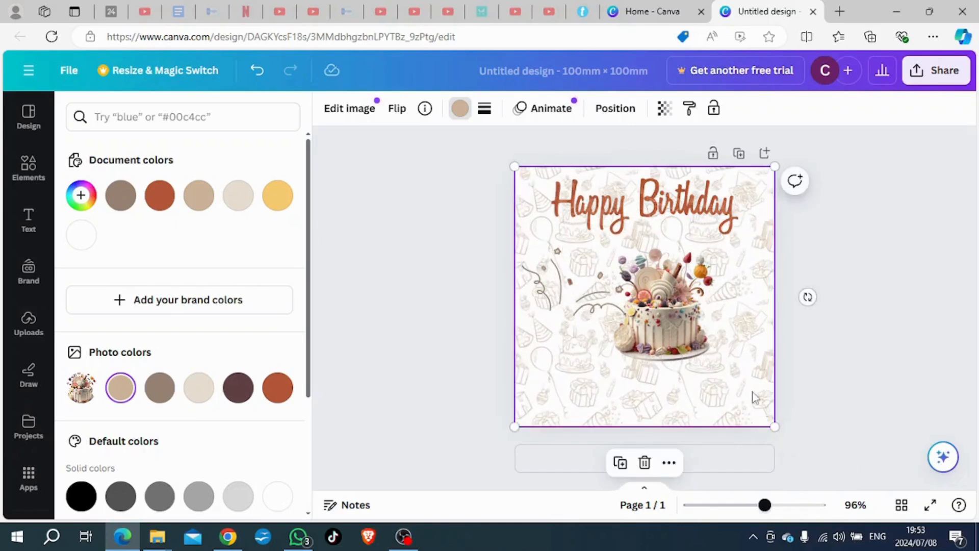
Step: Send the full-page birthday pattern to the back, behind the lettering, cake and confetti streamers
click(441, 345)
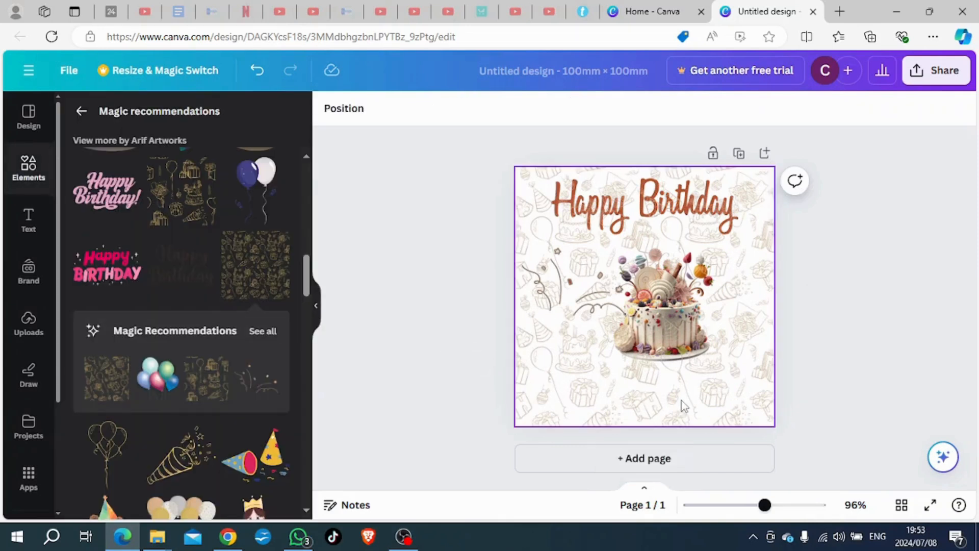
click(709, 398)
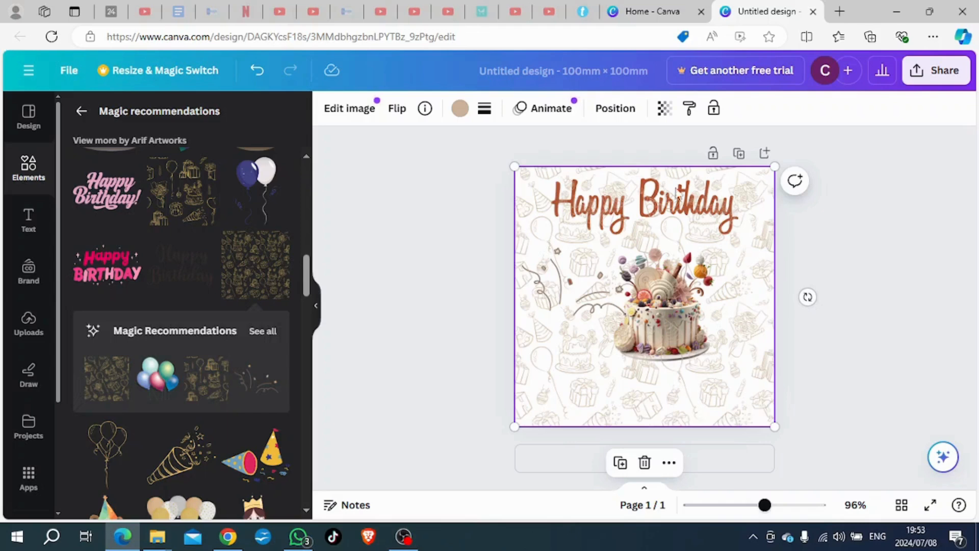
right_click(617, 401)
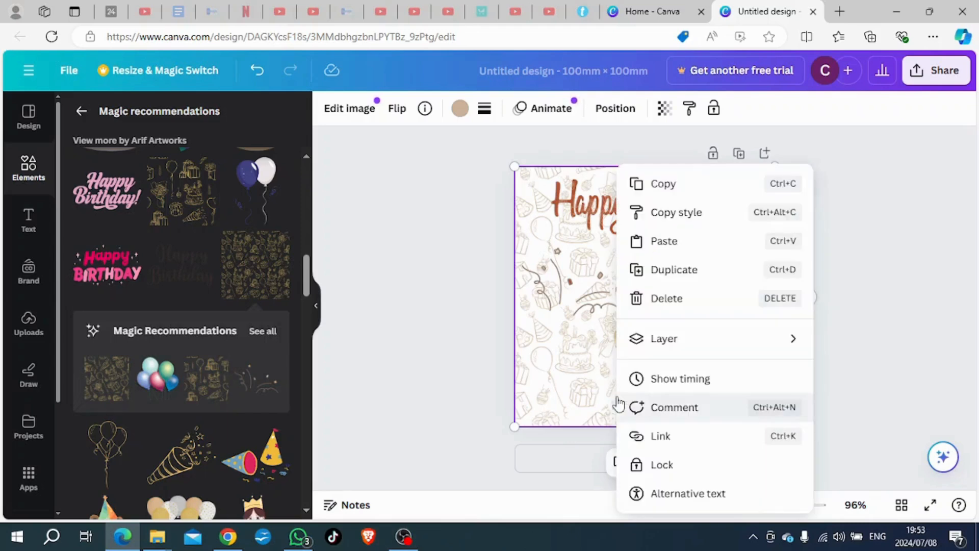
mouse_move(668, 347)
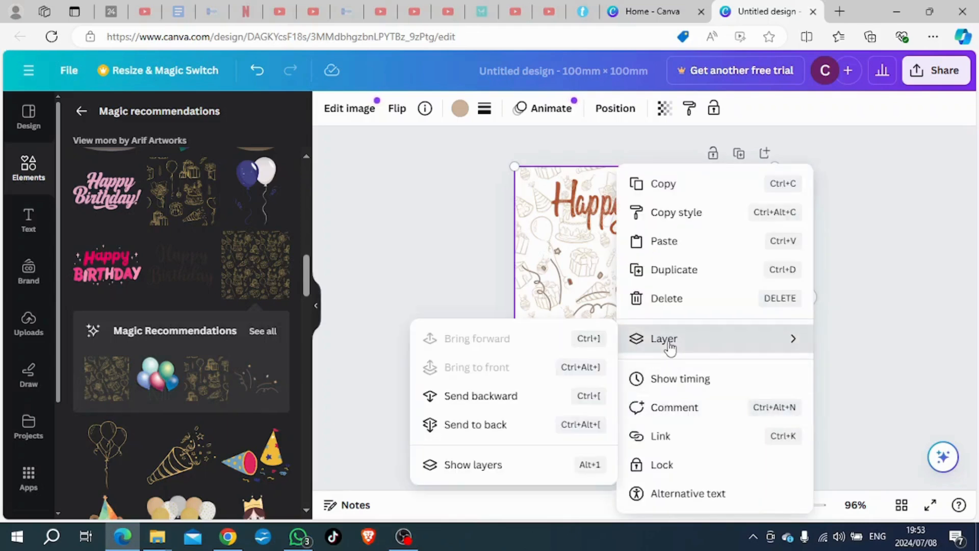
click(482, 427)
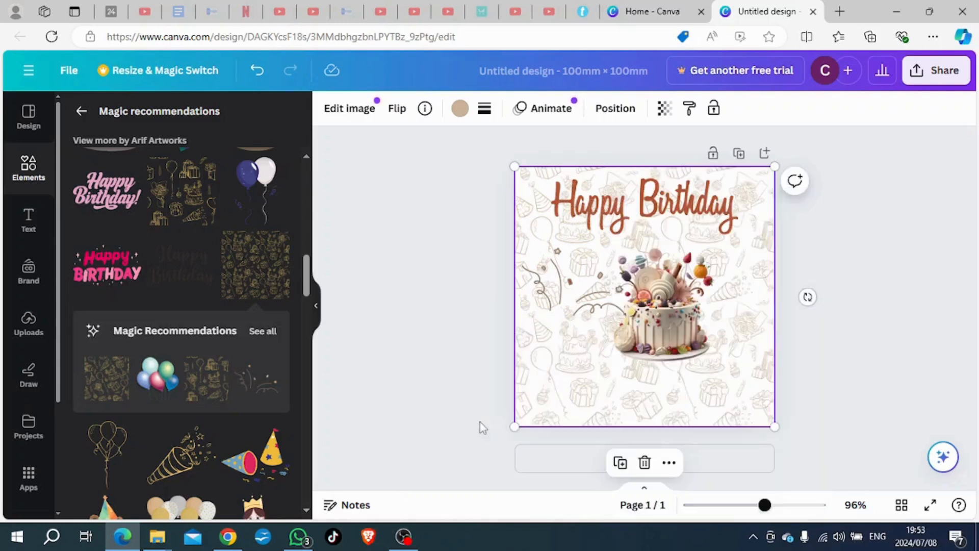
click(426, 333)
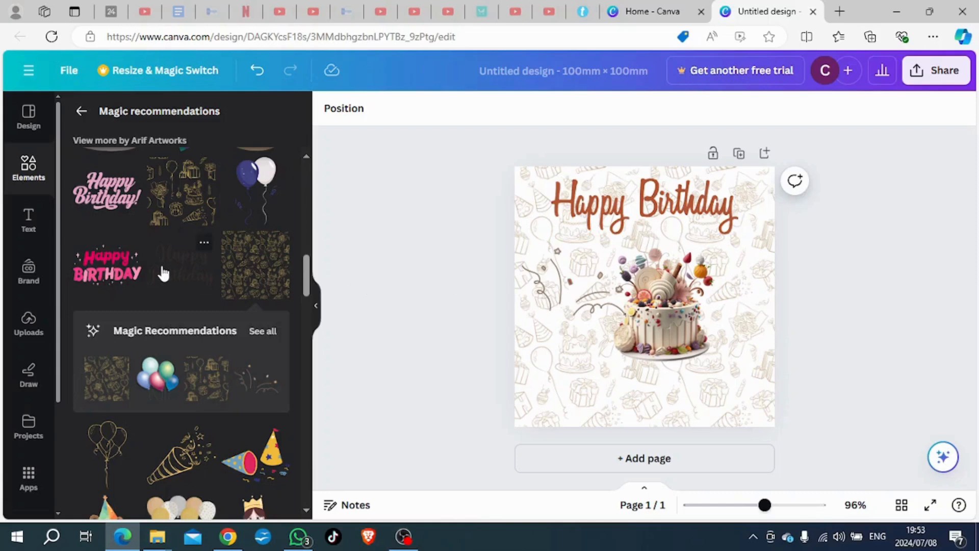
Step: Try adding the layered chocolate cake with strawberries and hearts from the magic recommendations, and undo the addition
scroll(171, 274, down, 3)
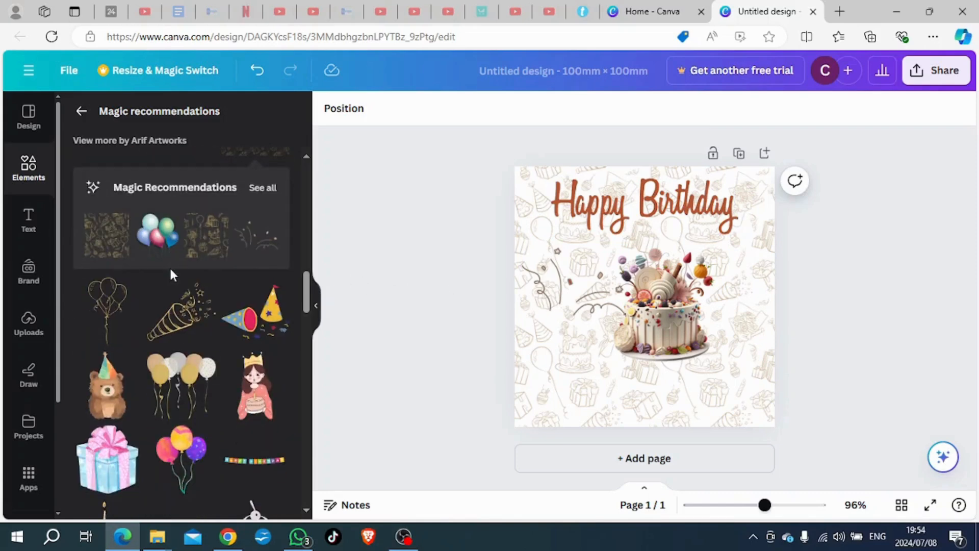
scroll(171, 274, down, 6)
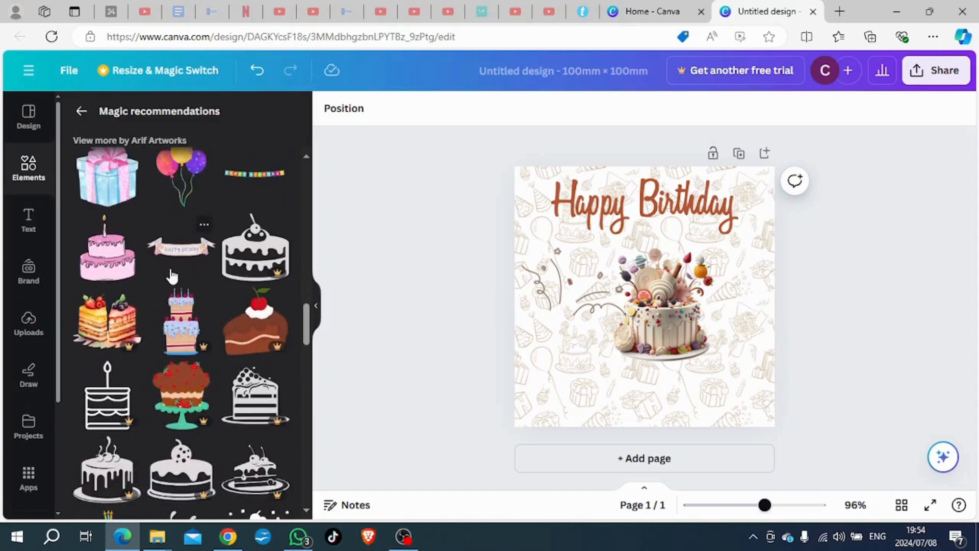
scroll(172, 276, down, 3)
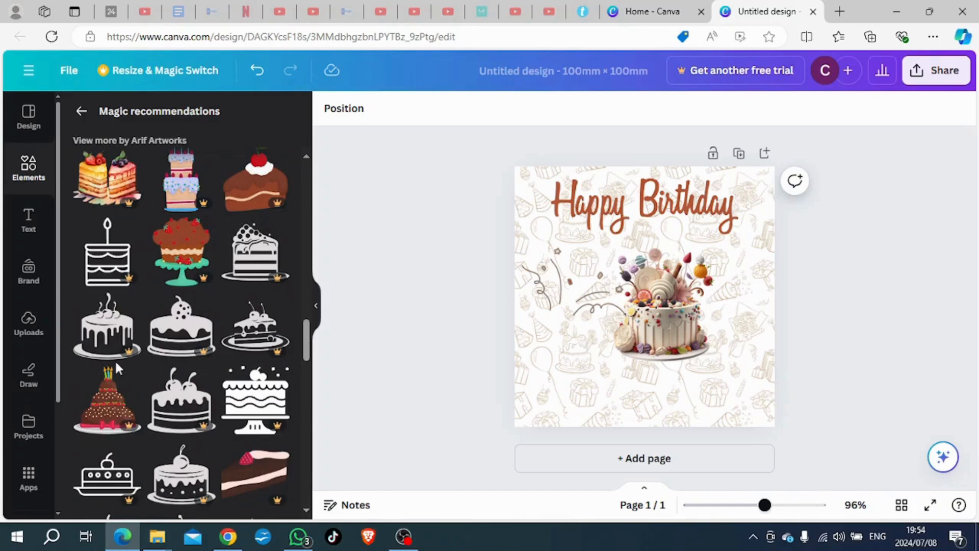
scroll(243, 380, down, 4)
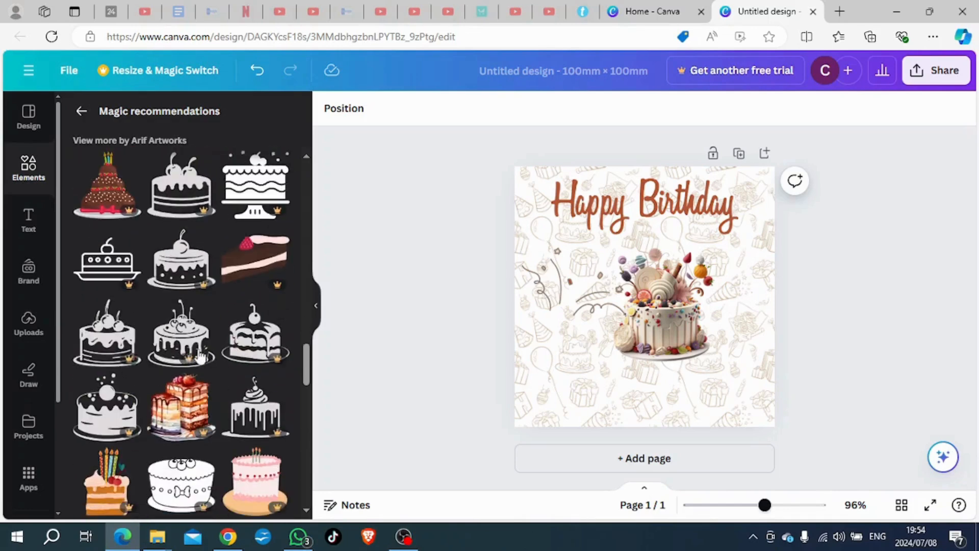
scroll(176, 359, down, 1)
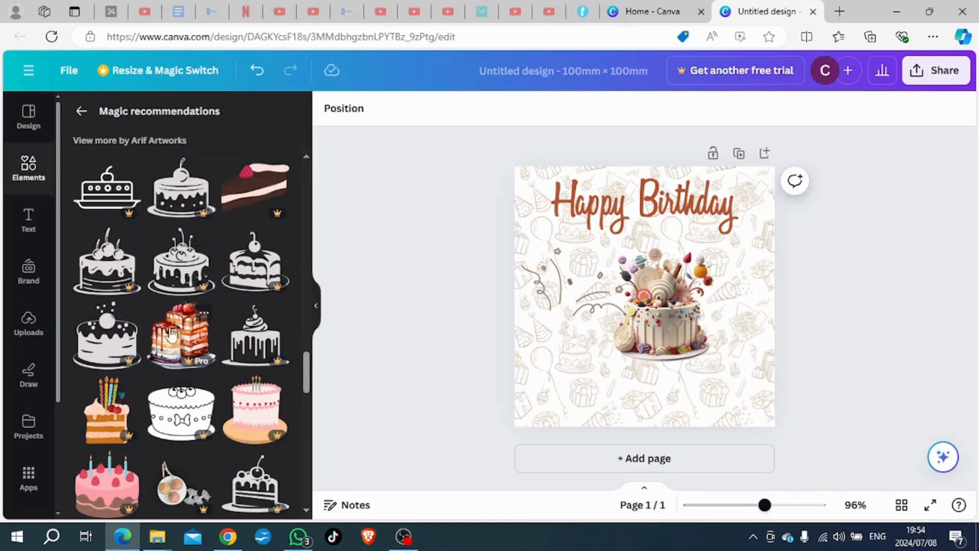
scroll(145, 305, down, 3)
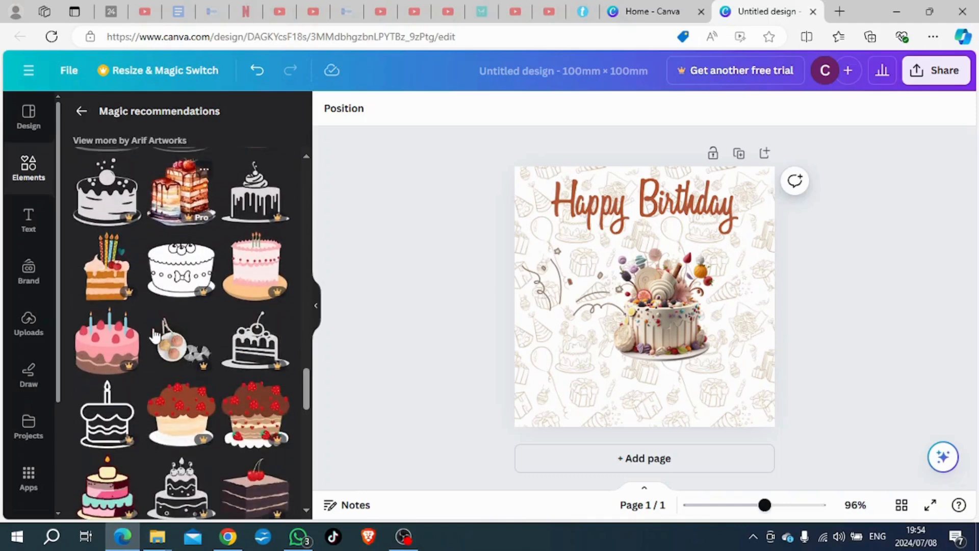
click(251, 417)
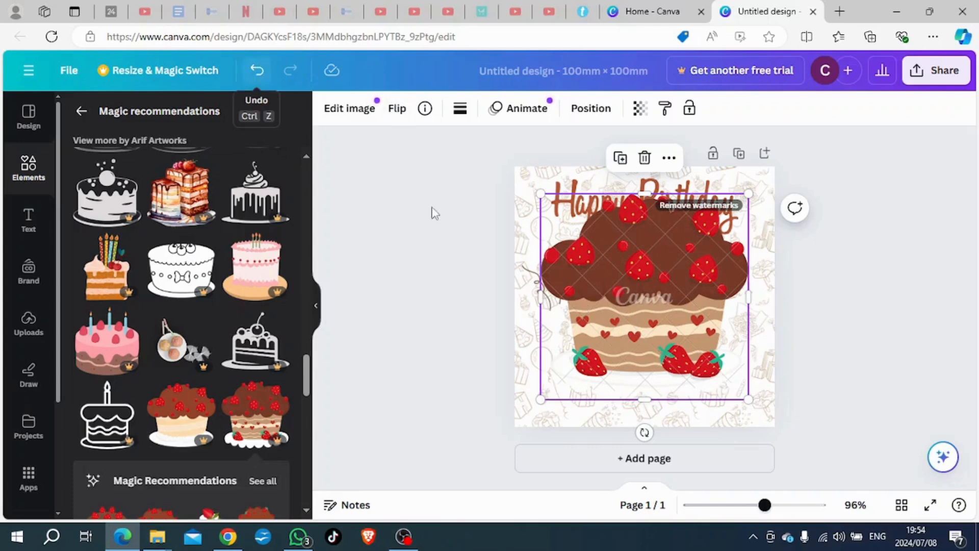
click(256, 70)
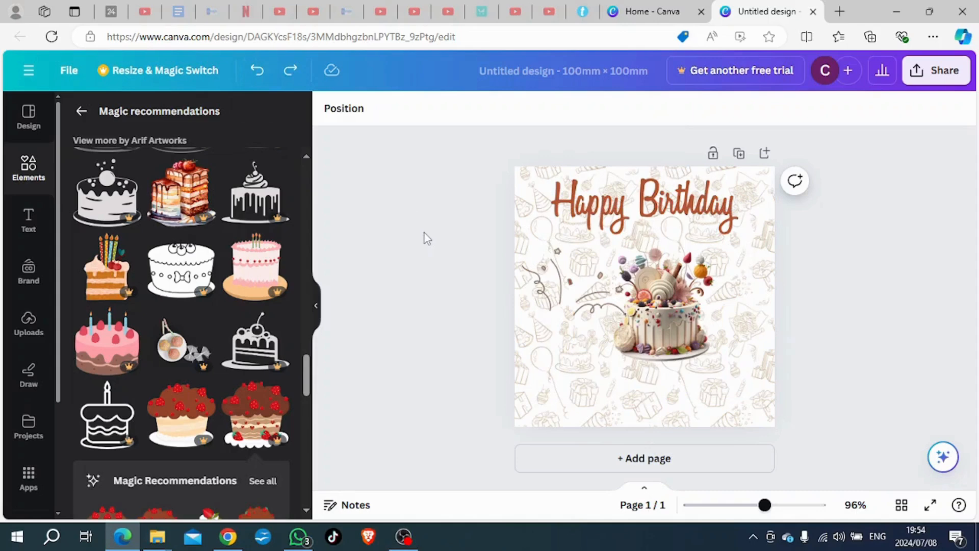
Step: Return to the "birthday elements" graphics results, try adding the scattered gold confetti graphic, and undo it
click(81, 111)
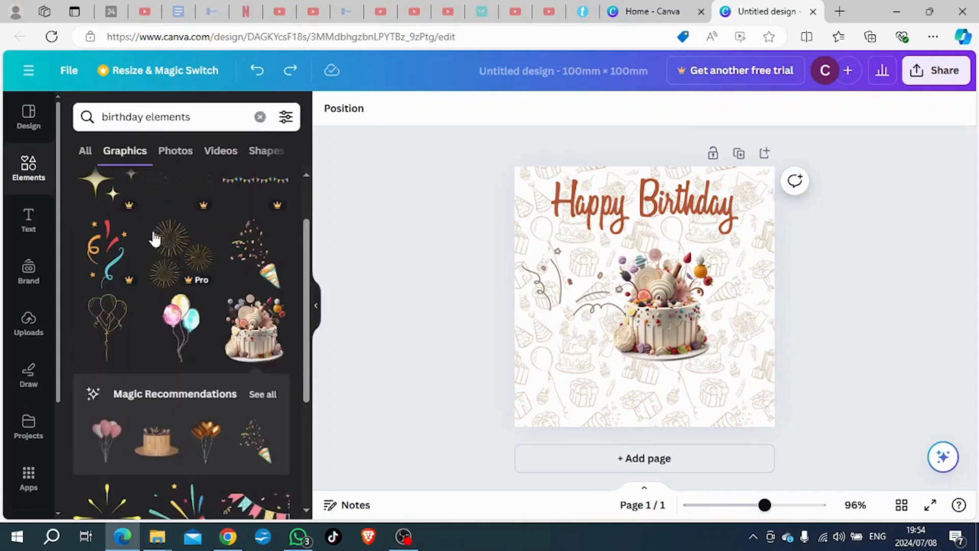
scroll(154, 236, down, 5)
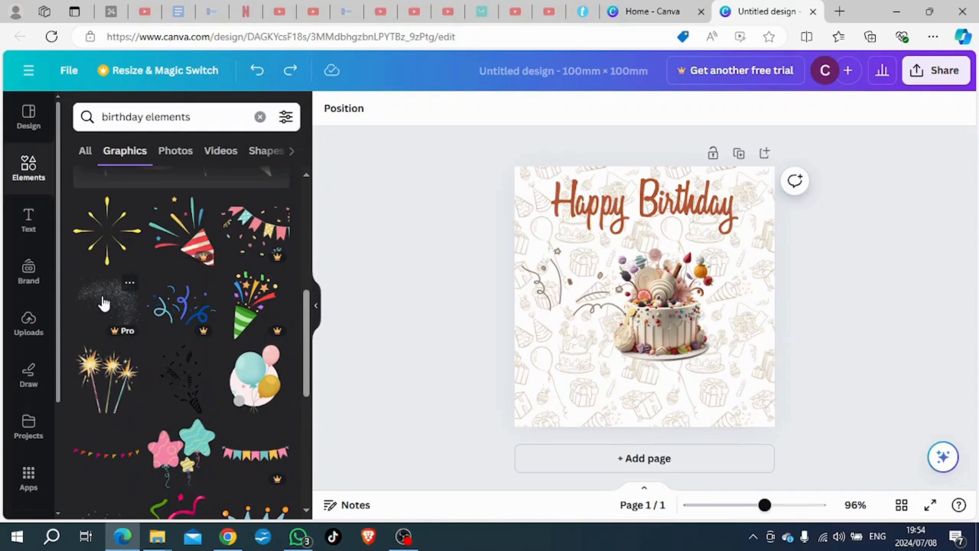
scroll(197, 286, down, 1)
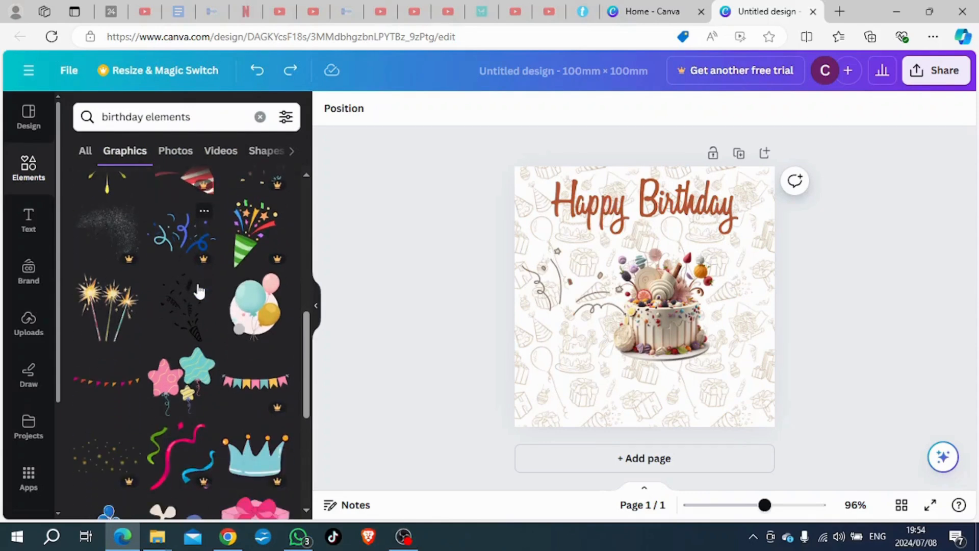
scroll(199, 290, down, 2)
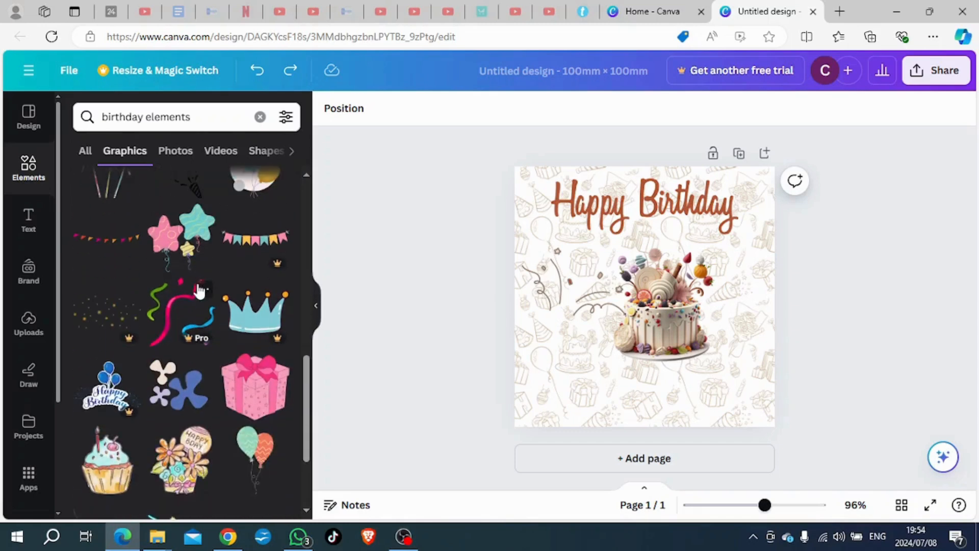
click(100, 315)
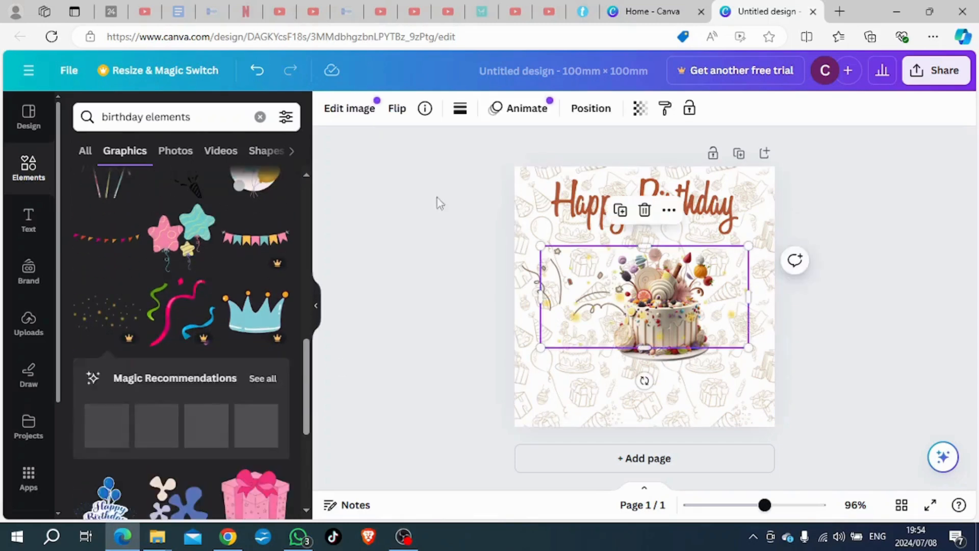
click(257, 71)
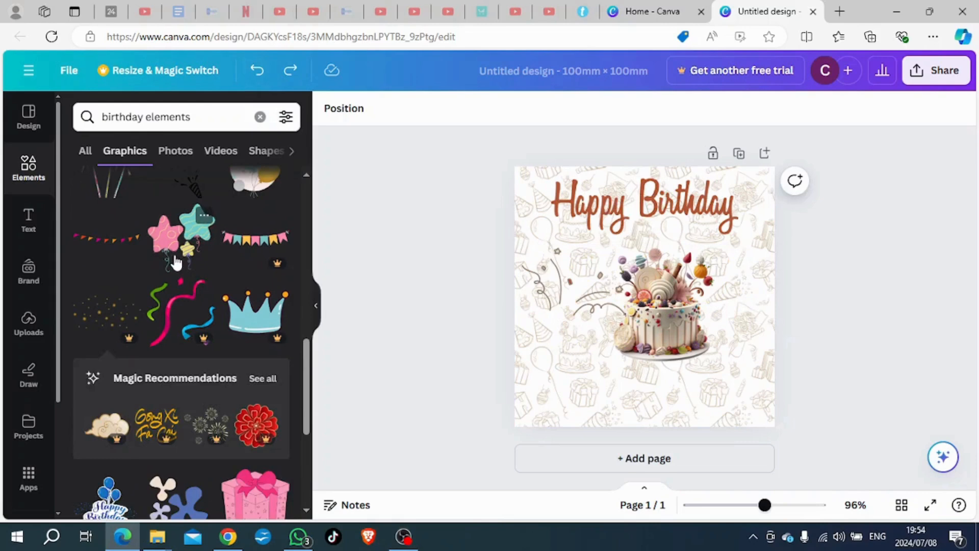
Step: Look through more "birthday elements" graphics, try adding the striped party popper with confetti, and undo it
scroll(177, 263, down, 2)
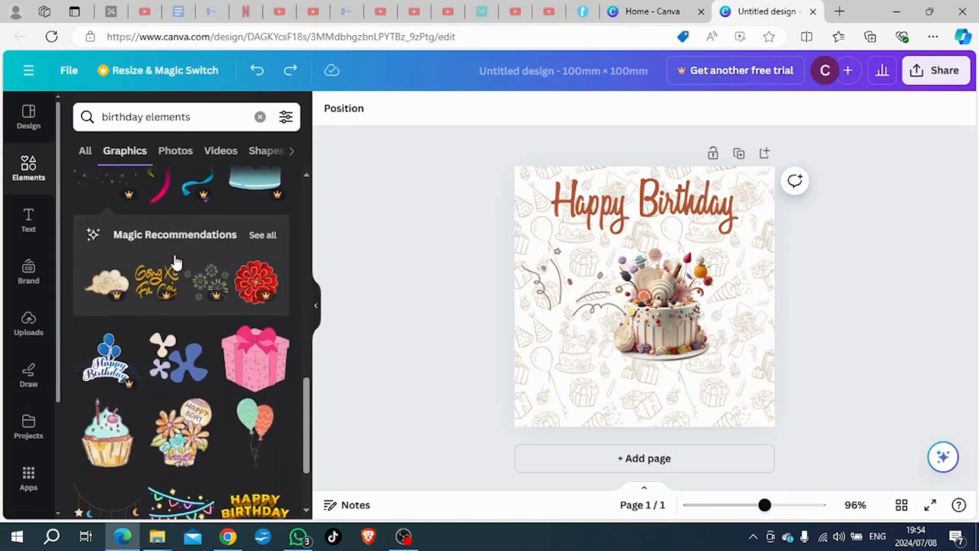
scroll(179, 245, down, 2)
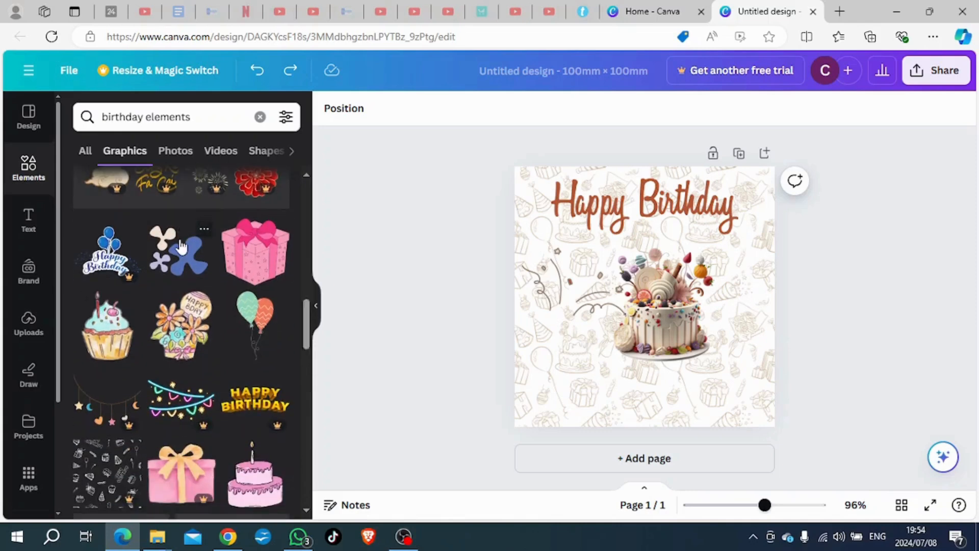
scroll(180, 245, down, 4)
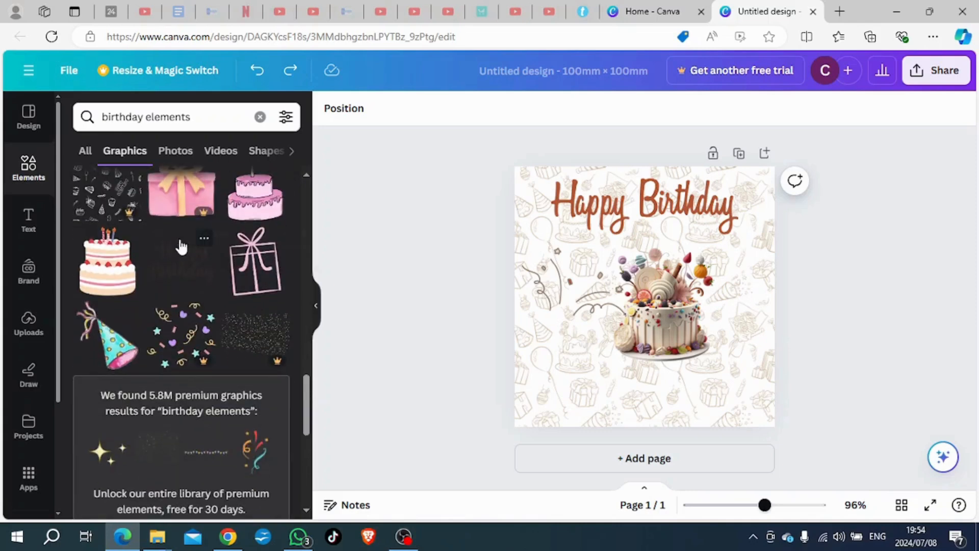
scroll(180, 245, down, 2)
scroll(179, 246, down, 4)
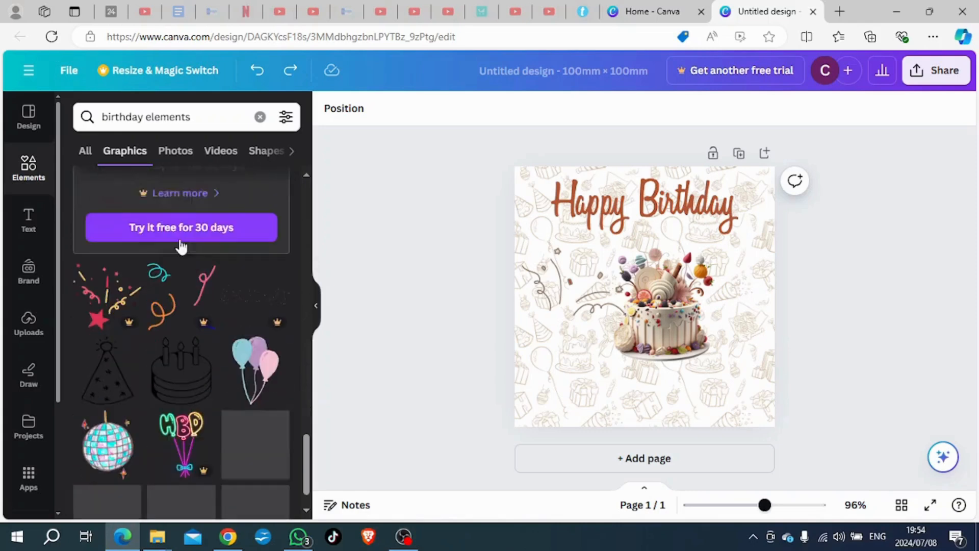
scroll(179, 245, up, 10)
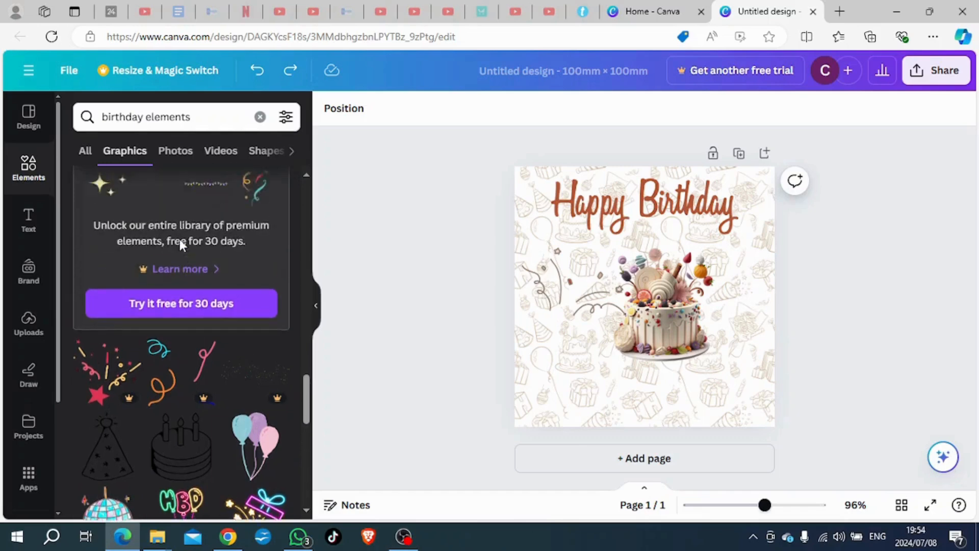
scroll(181, 245, up, 5)
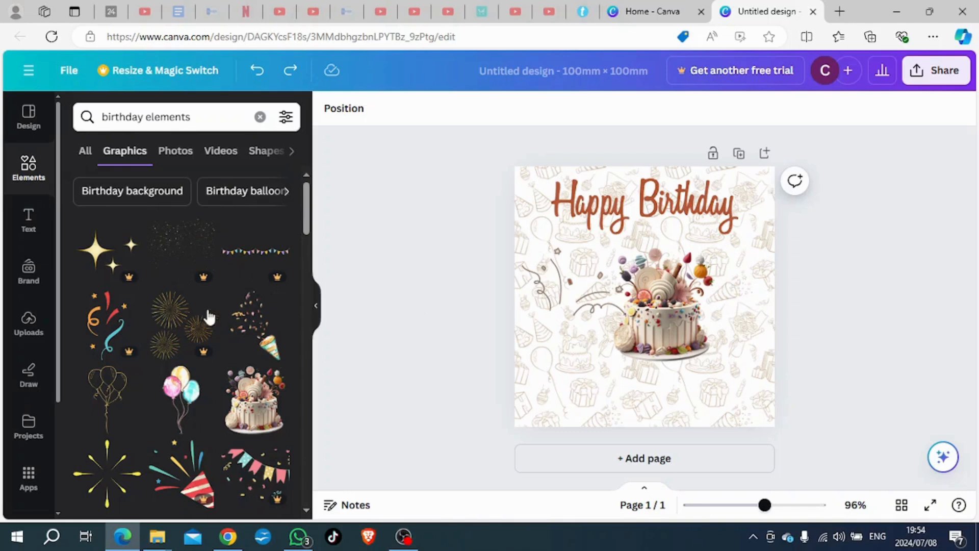
click(241, 331)
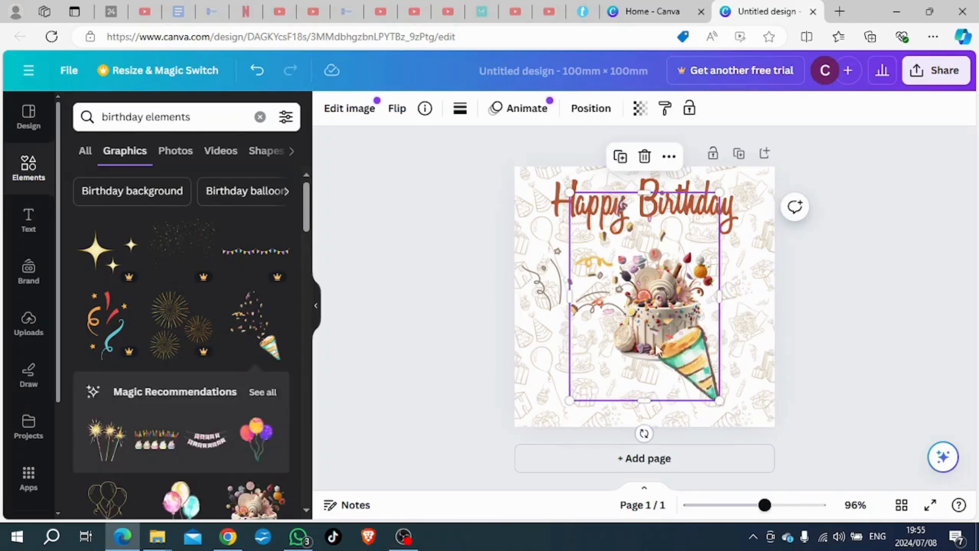
click(258, 76)
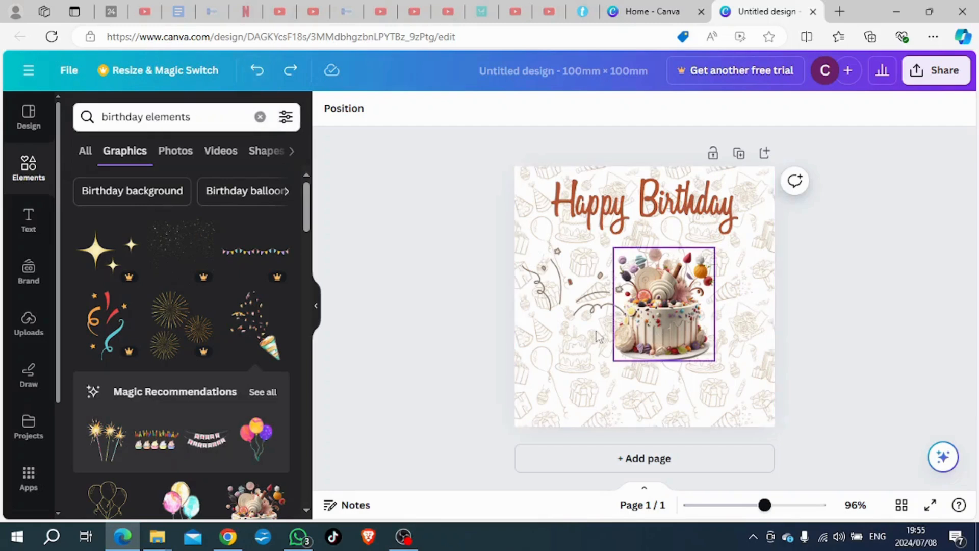
Step: Enlarge the cake so it fills the page's lower-right area, and adjust its position slightly
click(663, 306)
drag(715, 360, 766, 412)
click(463, 381)
drag(640, 376, 651, 368)
Step: Delete the confetti streamers beside the cake and dismiss the promotion for generating graphics
click(570, 298)
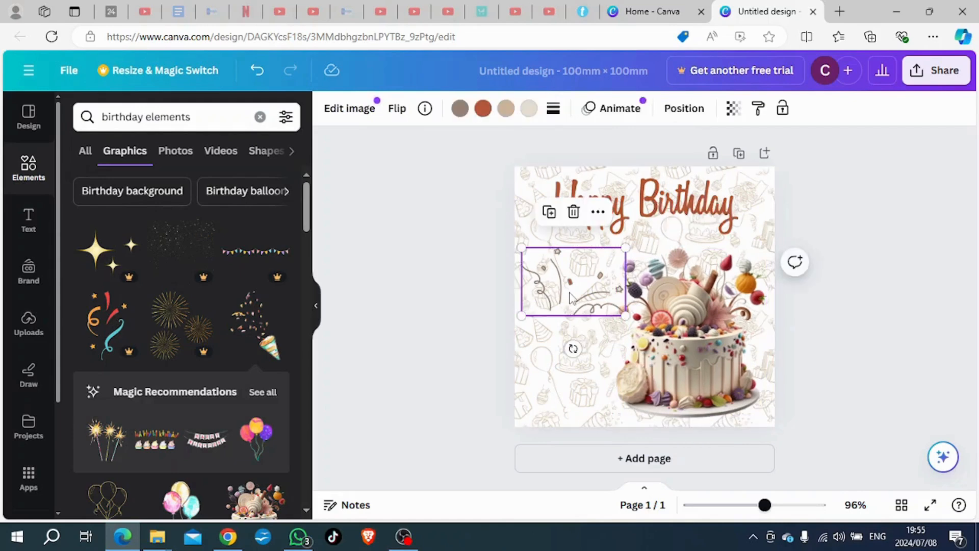
key(Delete)
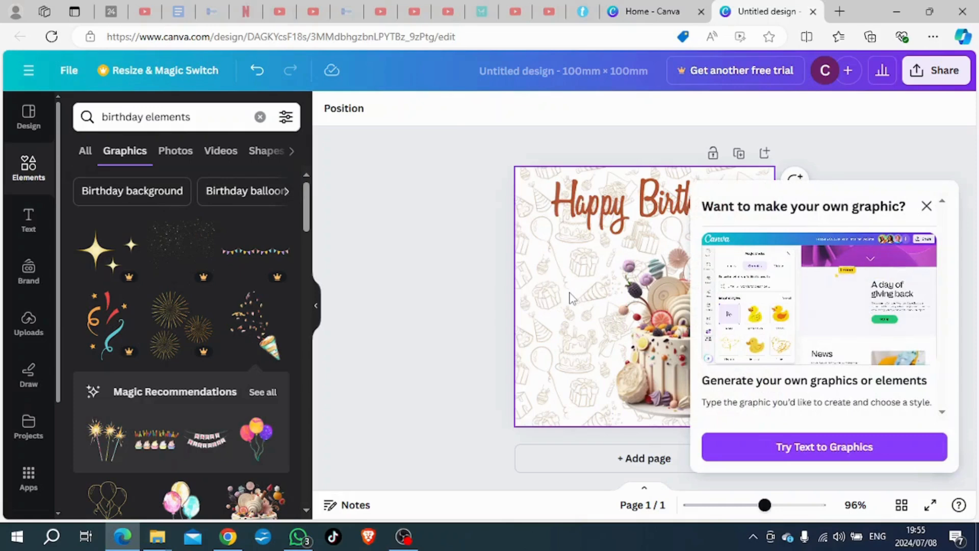
click(927, 206)
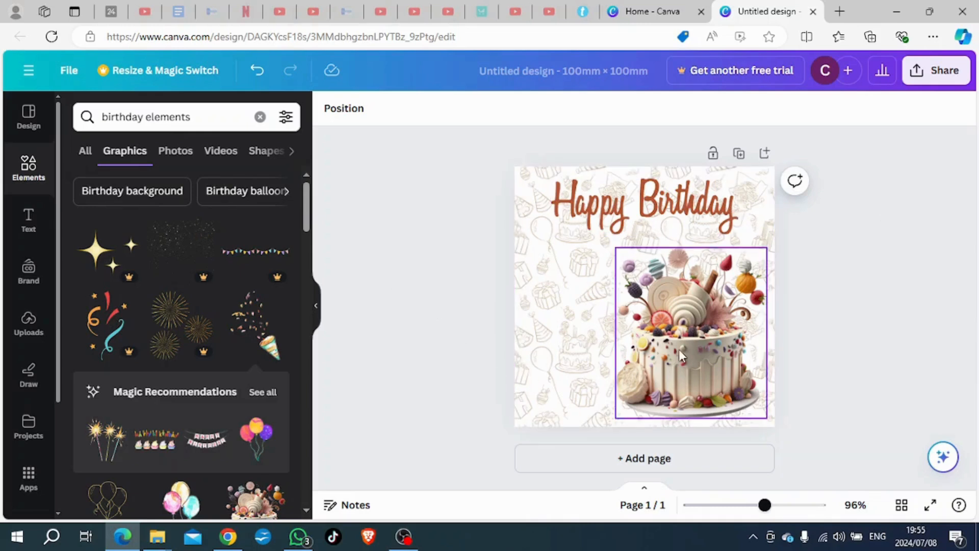
Step: Look through the ready-made font combinations, try adding the premium "NEW ITEM" one, and dismiss the trial offer
click(31, 223)
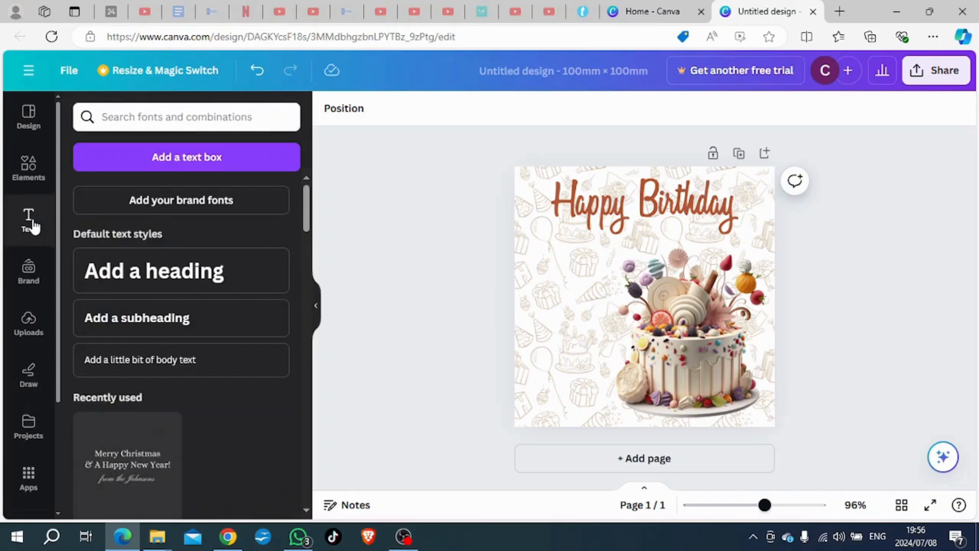
scroll(243, 378, down, 3)
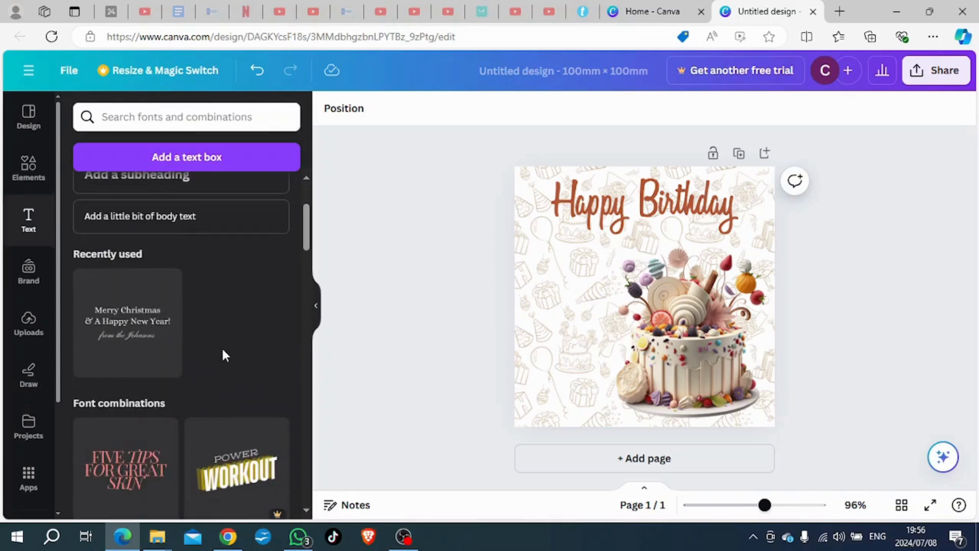
scroll(221, 347, down, 3)
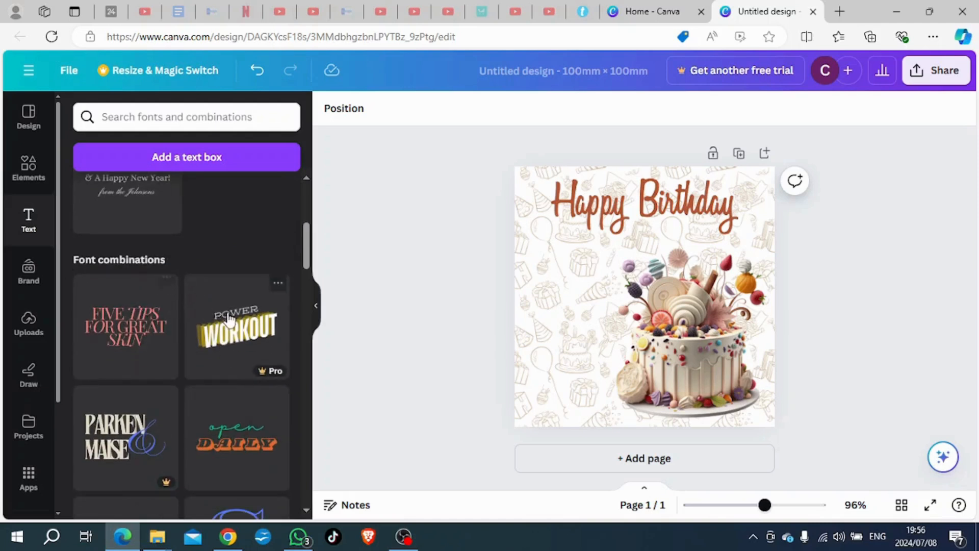
scroll(199, 321, down, 3)
scroll(127, 351, down, 5)
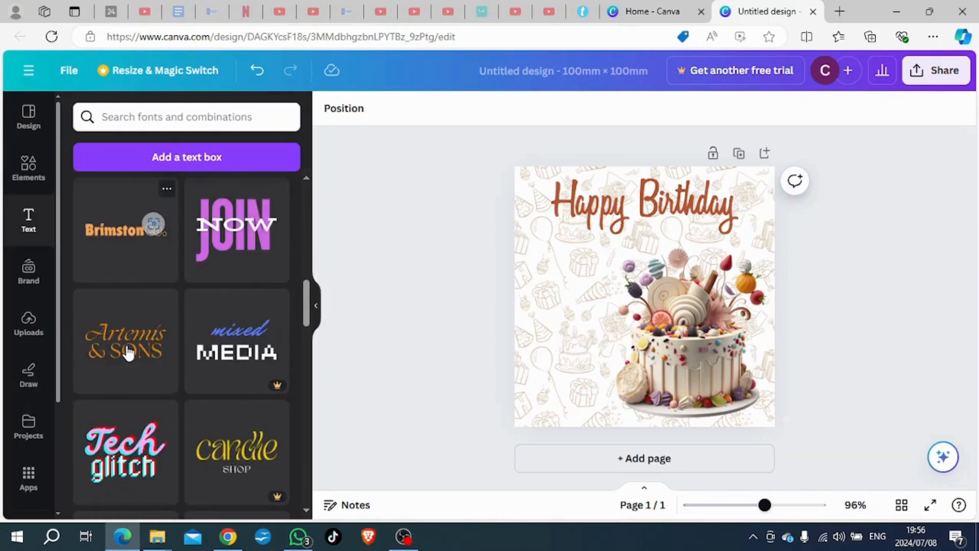
scroll(140, 350, down, 3)
scroll(221, 320, down, 3)
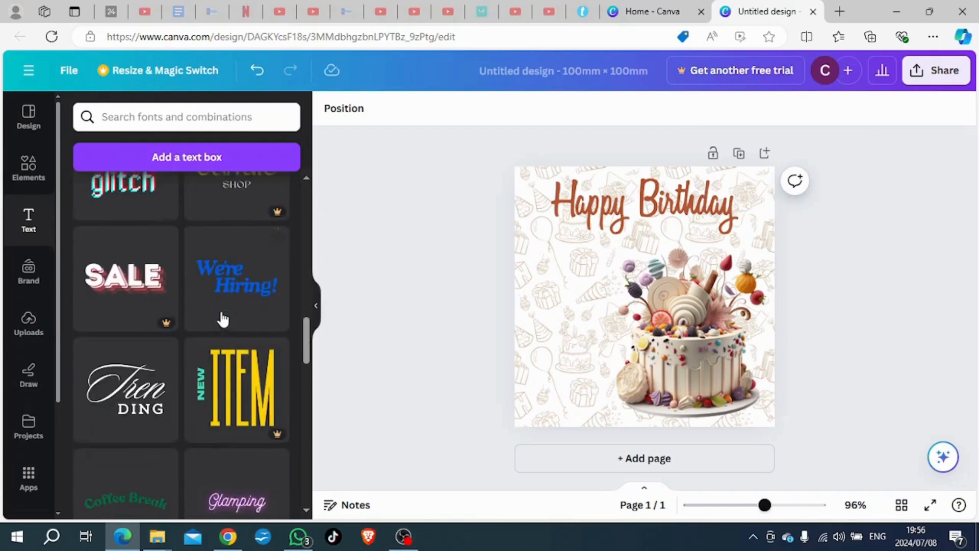
scroll(155, 335, down, 3)
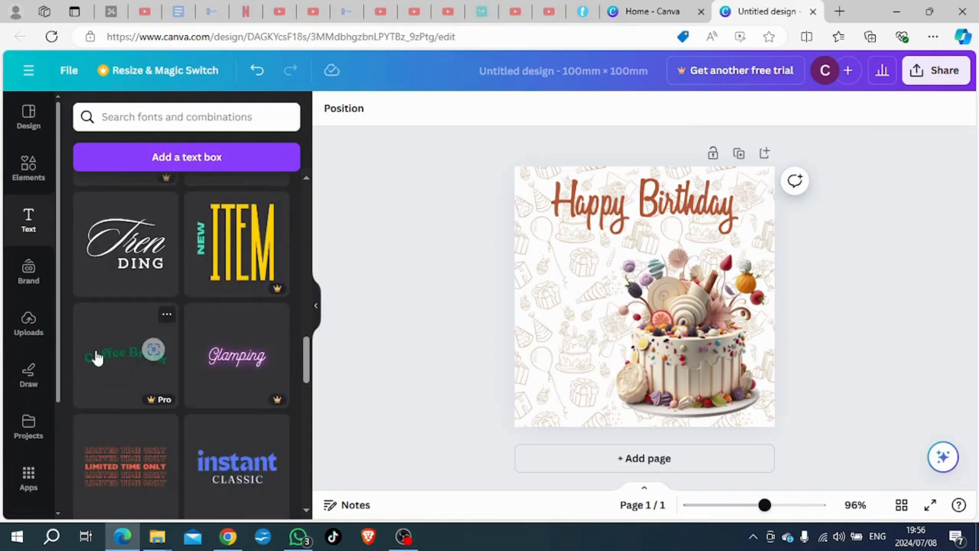
click(220, 262)
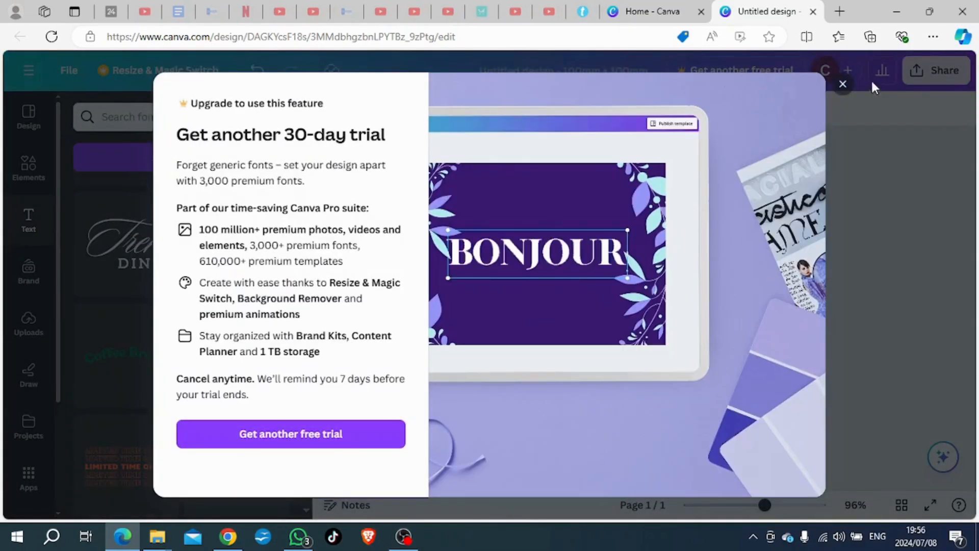
click(842, 85)
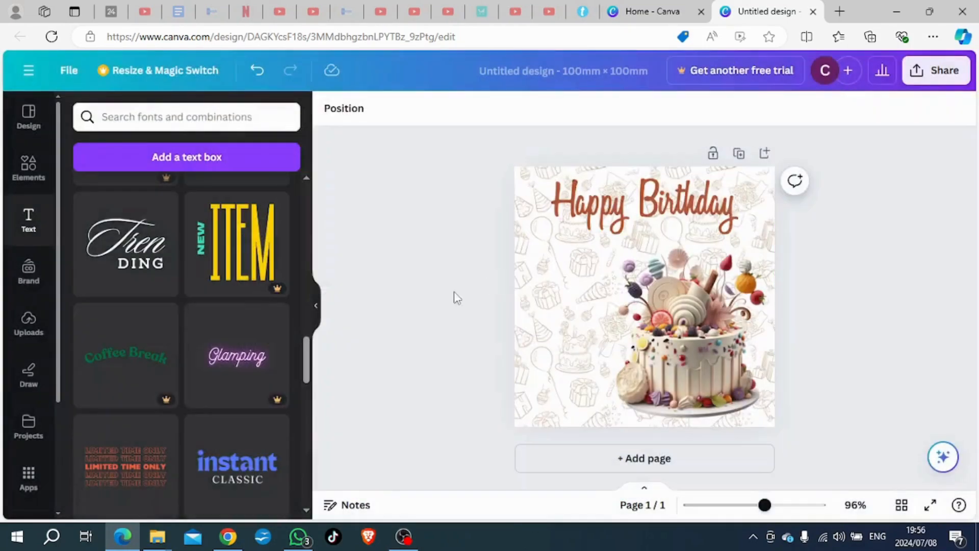
Step: Add the "DON'T FORGET TO SUBSCRIBE" font combination to the page and shift it slightly towards the left edge
scroll(225, 332, down, 3)
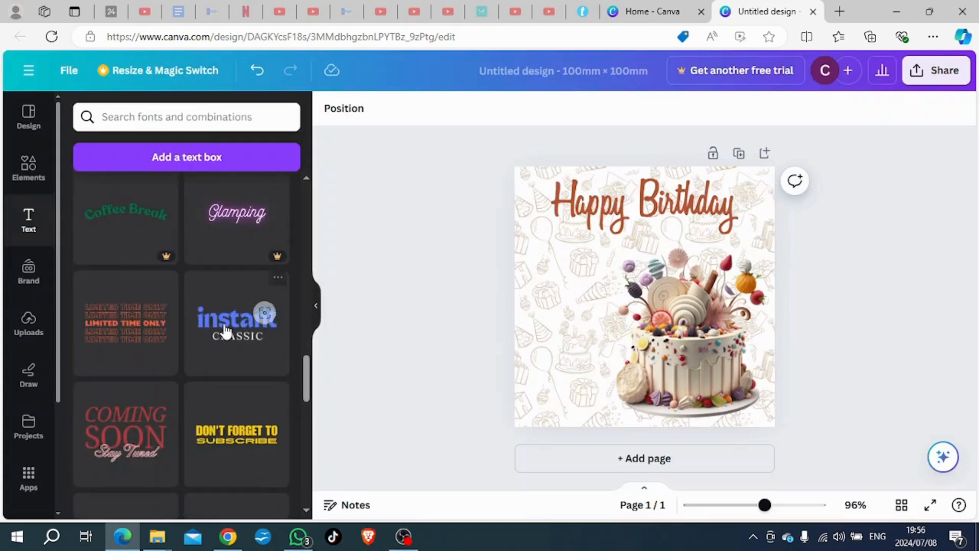
scroll(225, 331, down, 1)
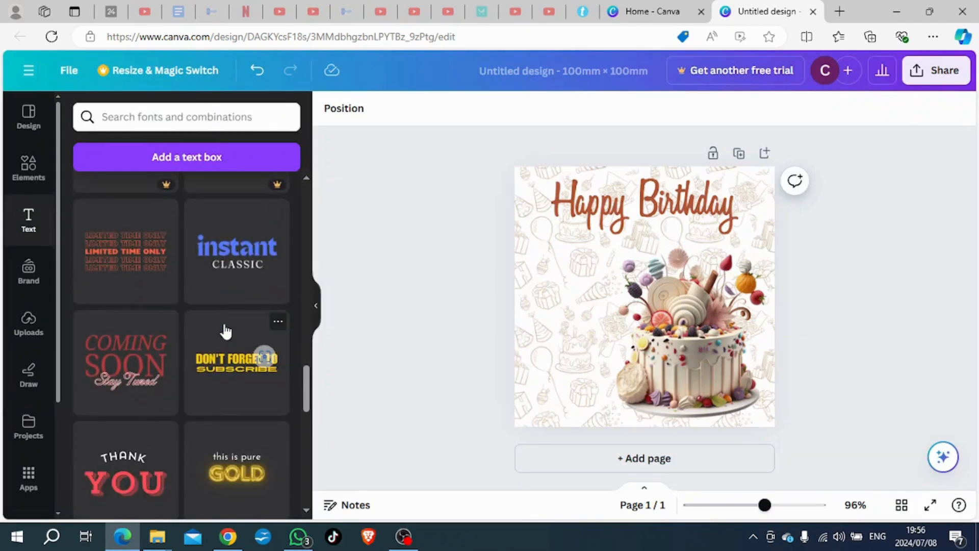
click(226, 361)
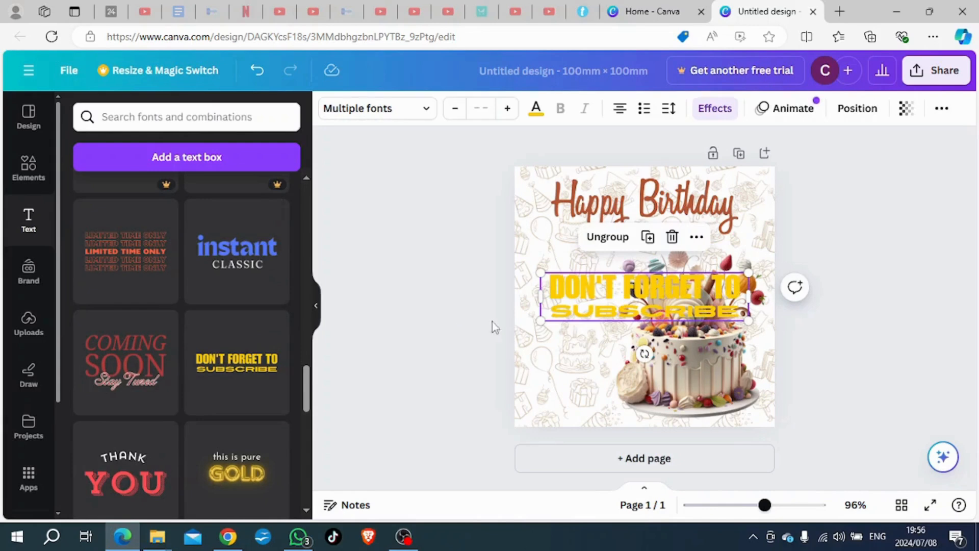
drag(656, 293, 638, 293)
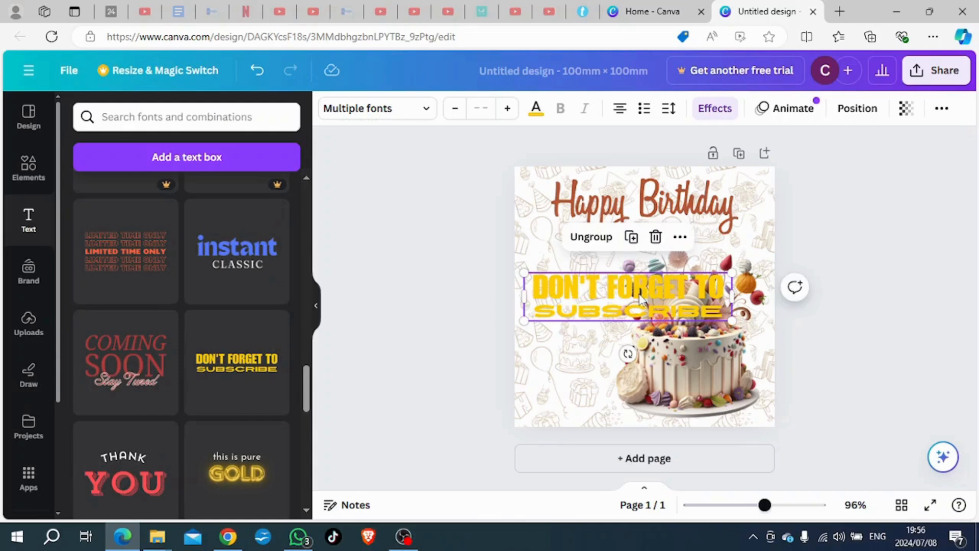
Step: Recolour the added text group in the cake photo's reddish-brown, align it with the page's left edge, and ungroup it
click(535, 114)
click(278, 349)
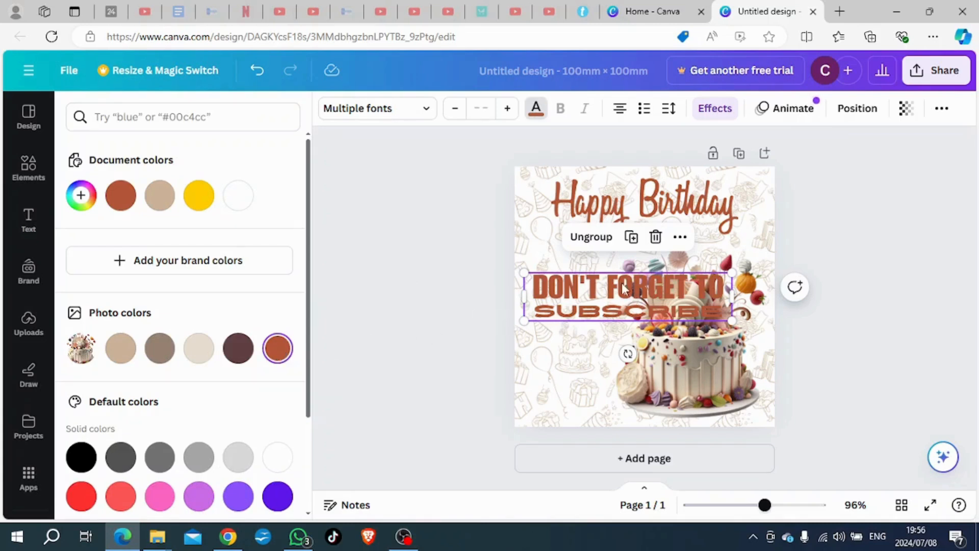
drag(652, 293, 641, 292)
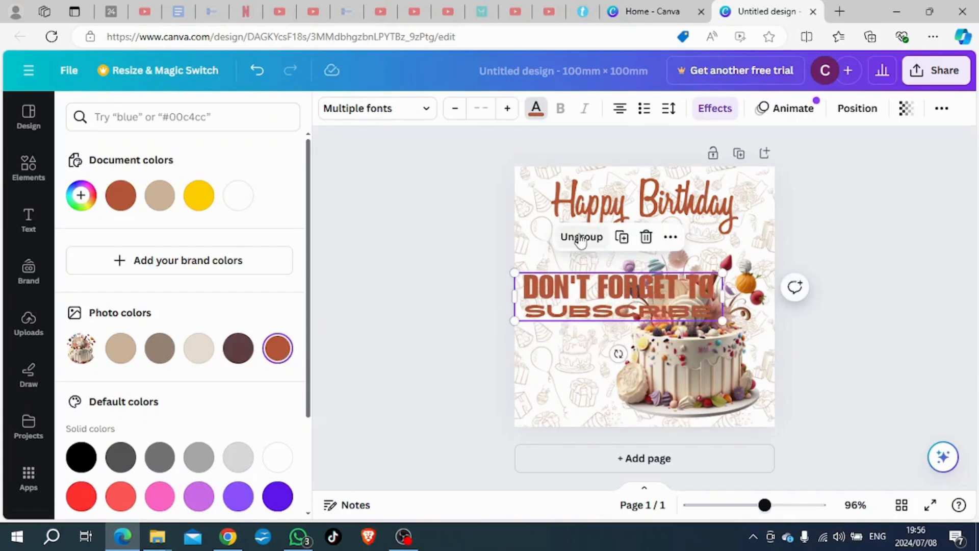
click(594, 232)
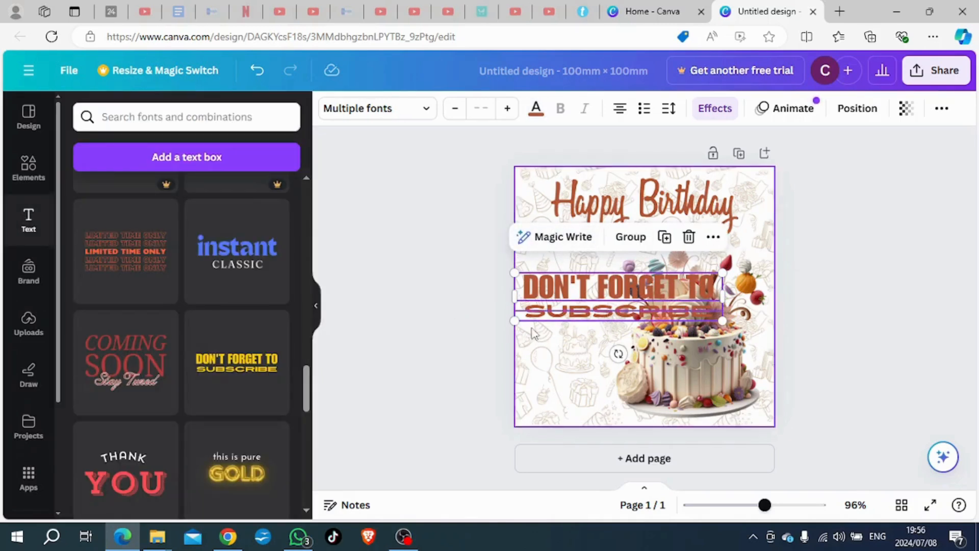
click(472, 333)
Step: Move the "DON'T FORGET TO" line up beneath the birthday lettering and replace its text with "Hope you enjoy your day"
drag(601, 289, 607, 250)
click(607, 250)
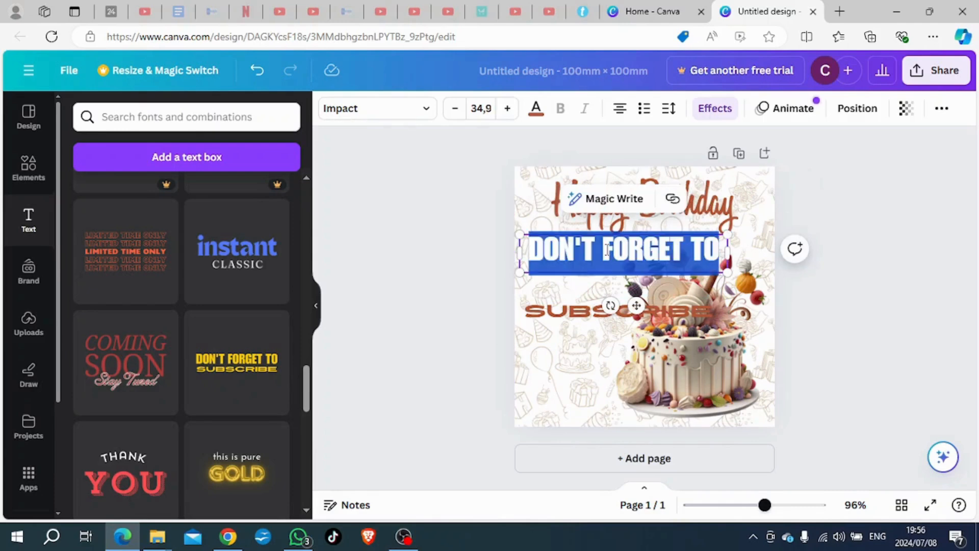
text(H)
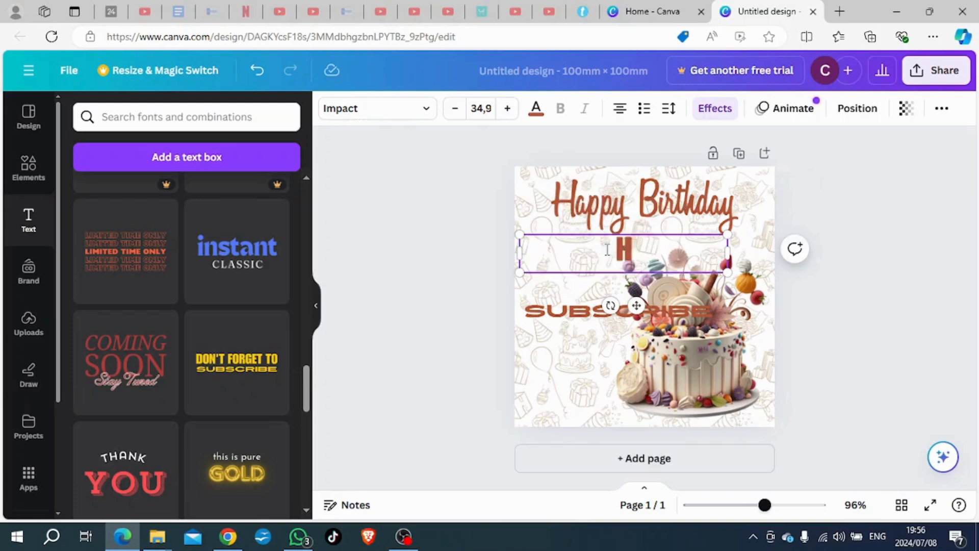
text(ope you)
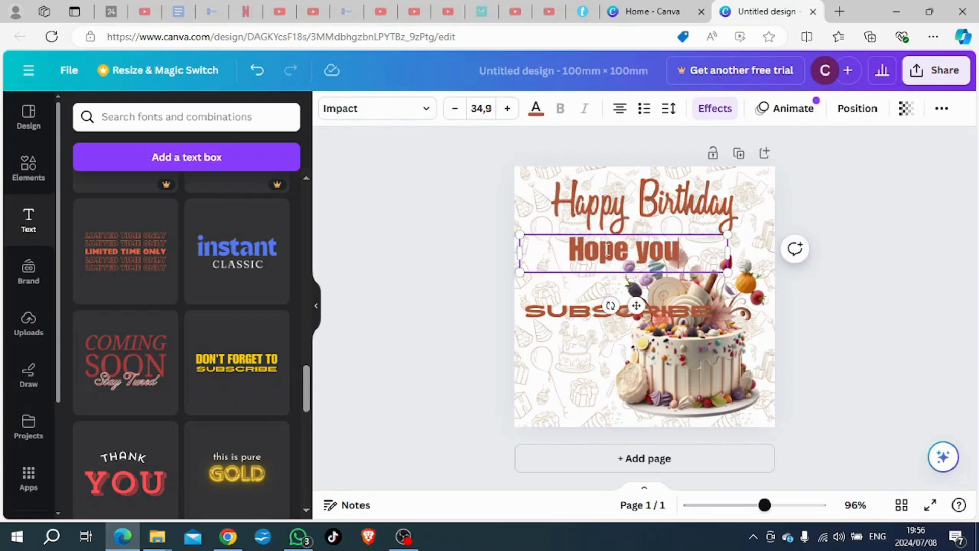
text(enj)
key(BackSpace)
key(BackSpace)
key(BackSpace)
key(BackSpace)
key(BackSpace)
key(BackSpace)
key(BackSpace)
key(BackSpace)
key(BackSpace)
key(BackSpace)
key(BackSpace)
text(enjo)
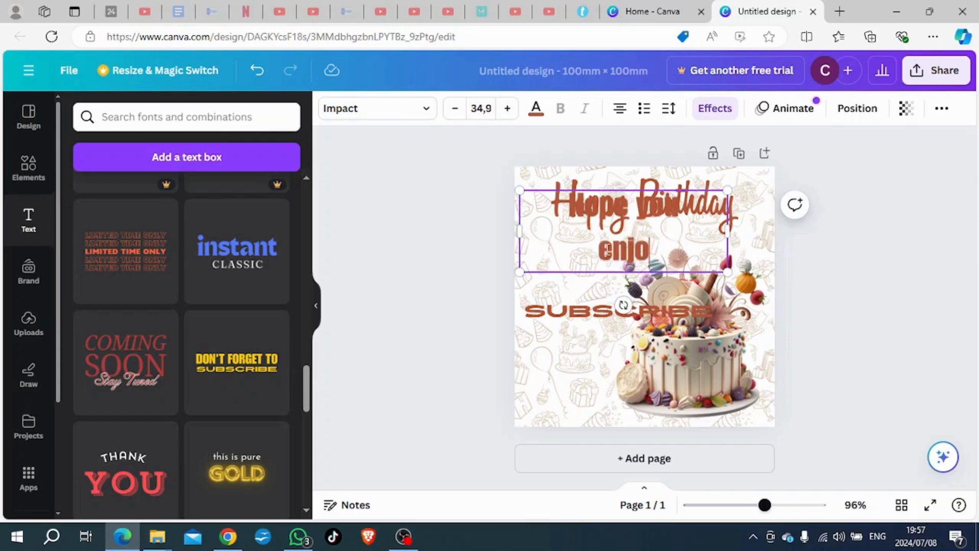
text(y your day)
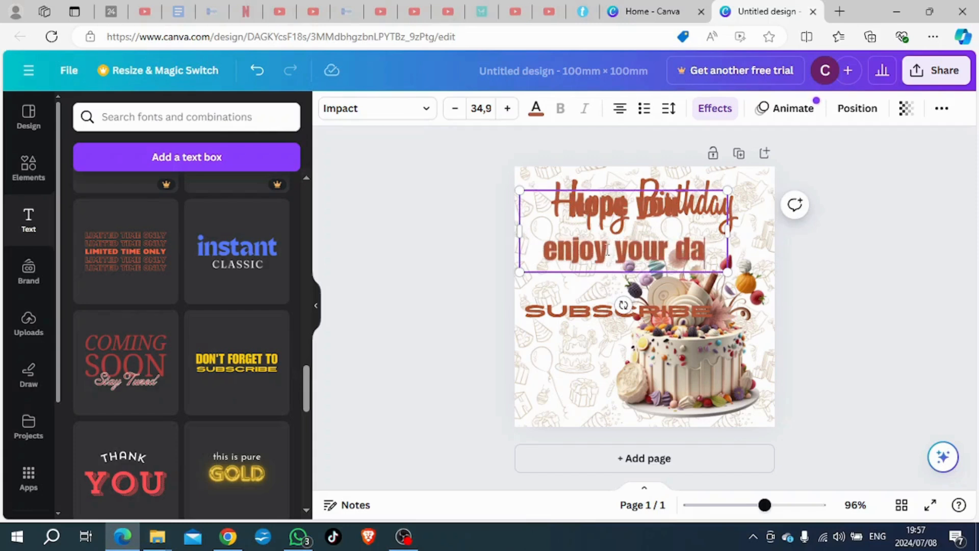
click(420, 354)
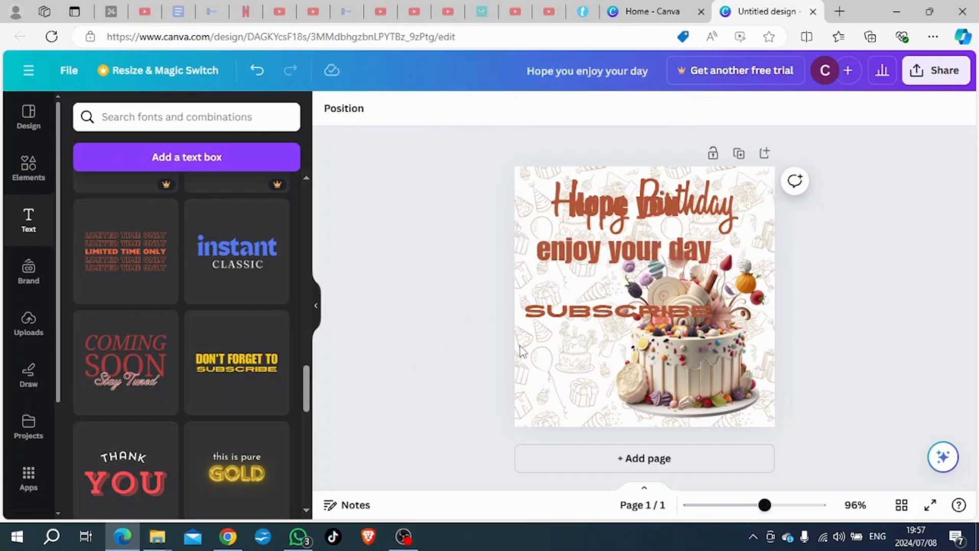
Step: Move "SUBSCRIBE" down near the page's bottom edge, and lower and narrow the "Hope you enjoy your day" text to three lines
drag(581, 317, 585, 408)
drag(607, 253, 602, 298)
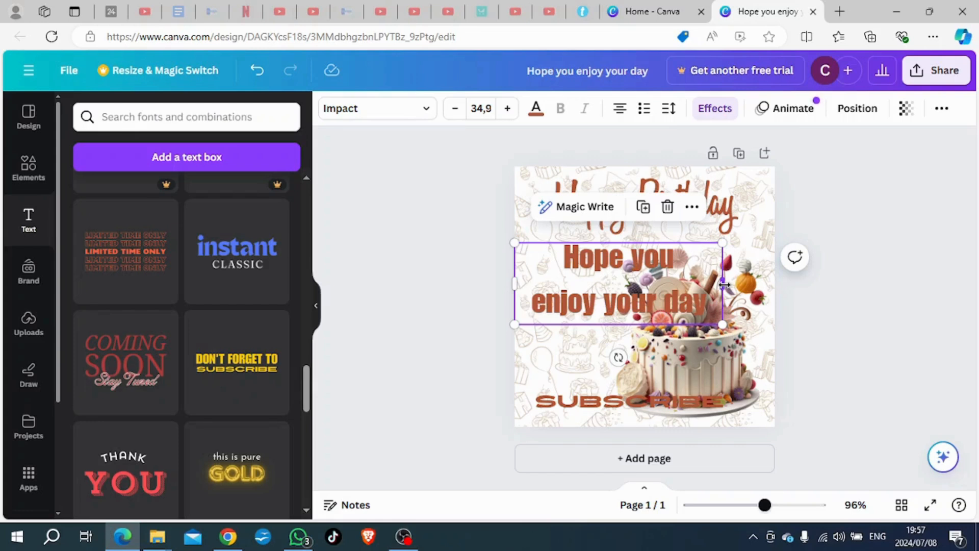
drag(723, 284, 602, 334)
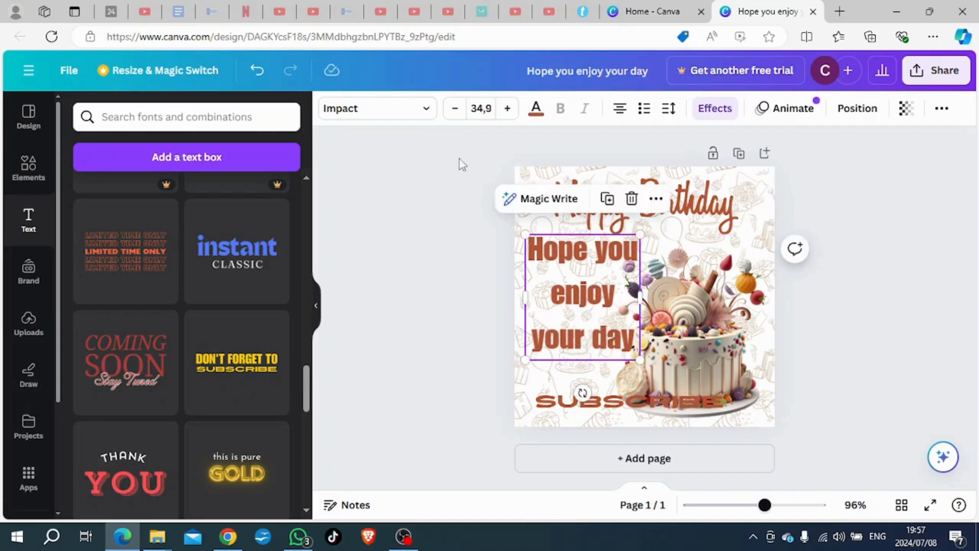
Step: Reduce the font size of "Hope you enjoy your day" to 21,9
click(454, 109)
click(455, 108)
click(454, 108)
click(454, 109)
click(455, 108)
click(454, 109)
click(455, 108)
click(455, 109)
click(455, 108)
click(454, 109)
click(454, 109)
click(454, 109)
click(455, 109)
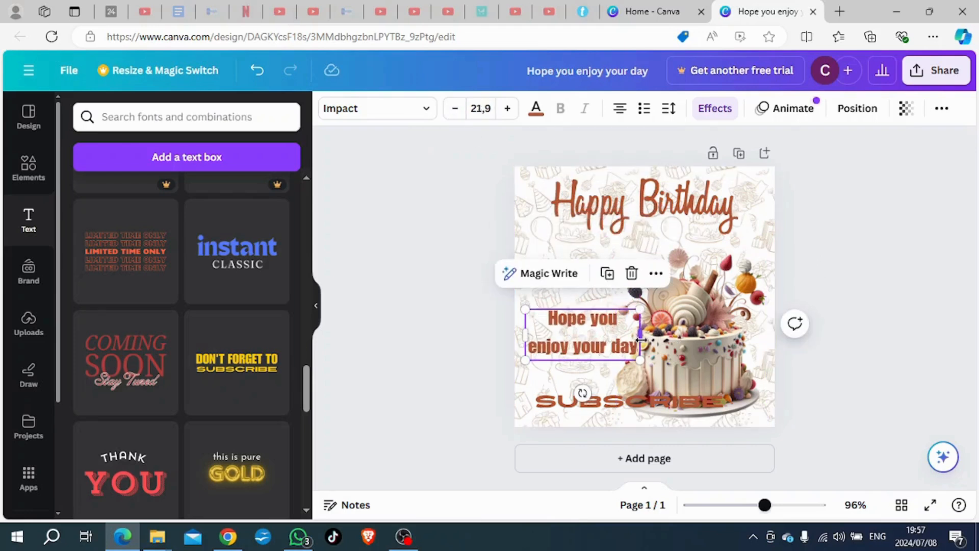
Step: Narrow the "Hope you enjoy your day" box so it wraps onto three lines, and move it up under "Happy Birthday"
drag(639, 338, 629, 338)
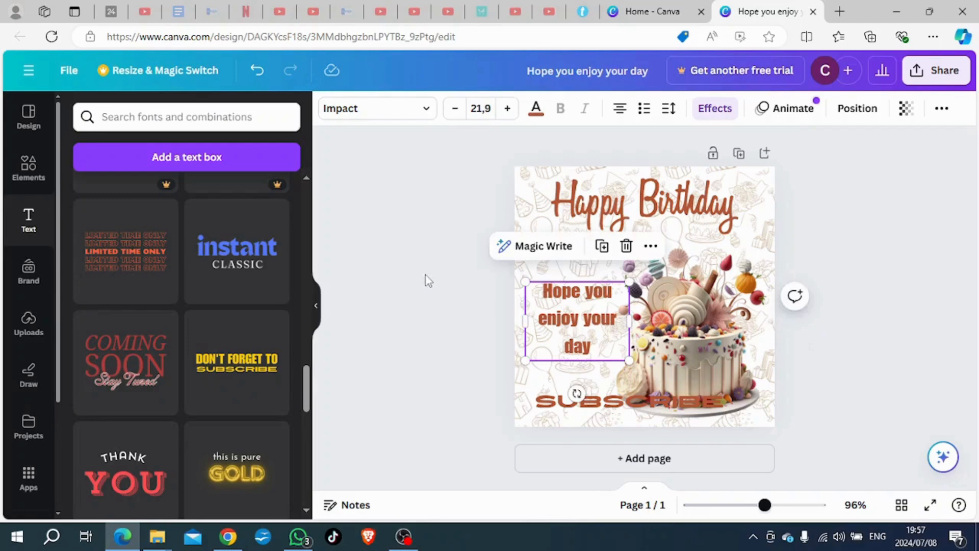
drag(567, 326, 561, 287)
drag(556, 280, 567, 279)
click(493, 305)
Step: Raise the "SUBSCRIBE" text slightly and replace it with "LOVE" and "ME" on two lines
drag(613, 413, 611, 386)
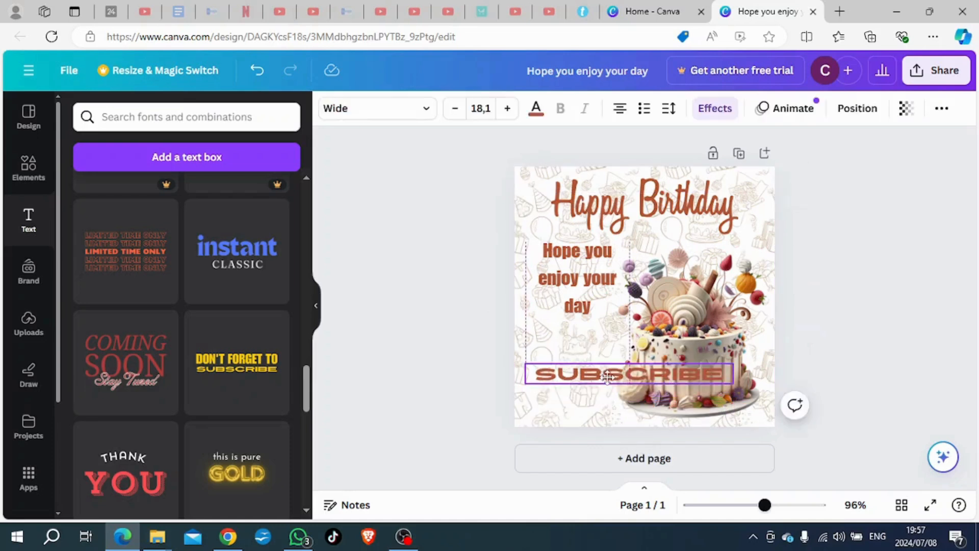
double_click(607, 375)
text(LOVE)
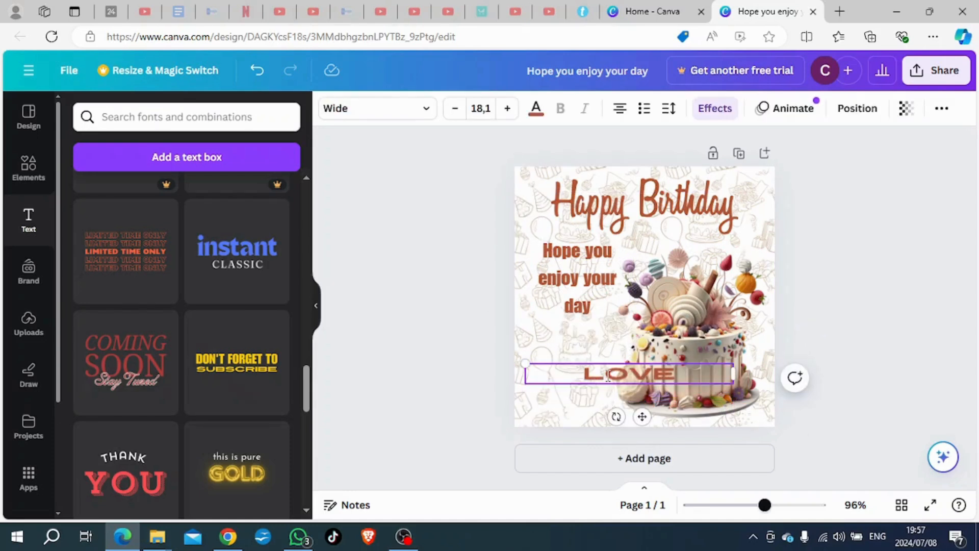
key(Return)
text(ME)
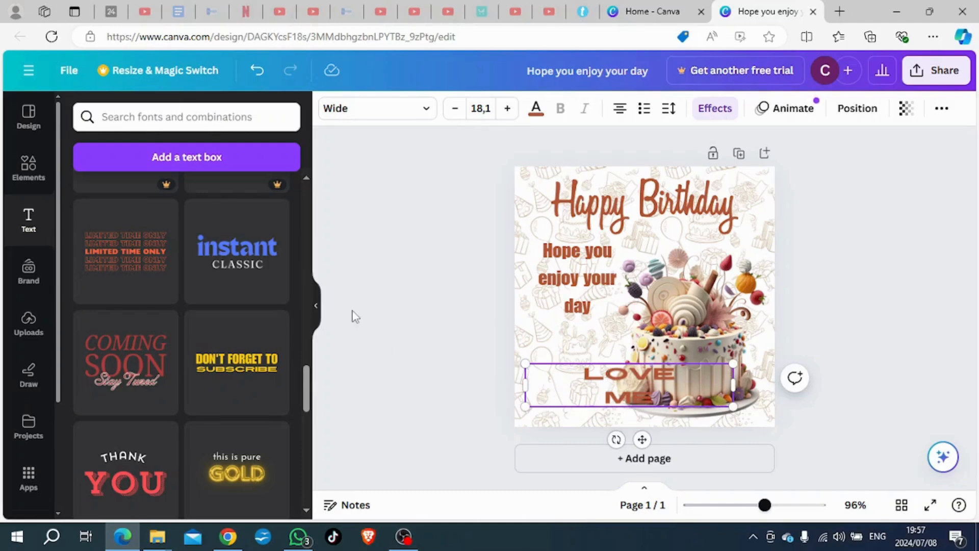
Step: Move the "LOVE ME" text into the page's lower-left area and narrow its box to fit beside the cake
drag(647, 396, 583, 389)
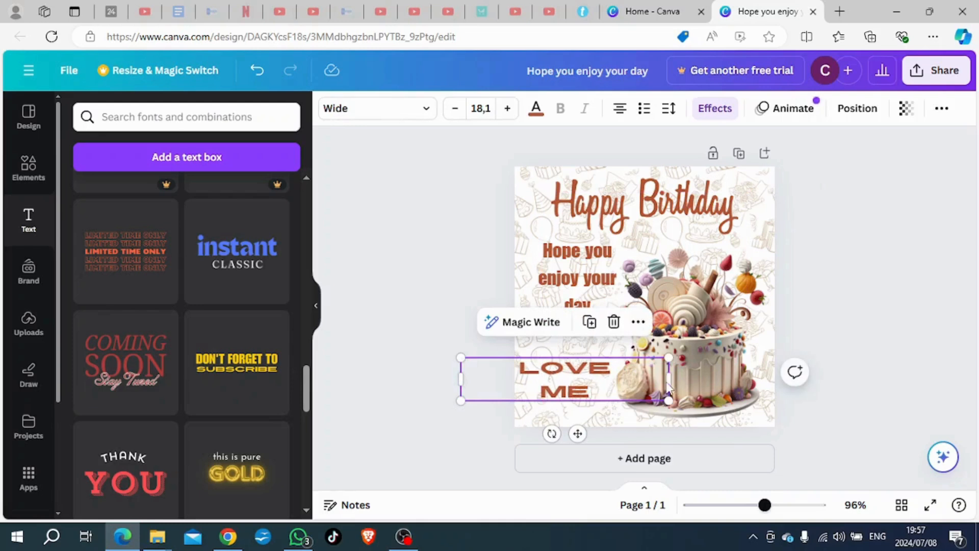
drag(667, 379, 596, 380)
click(427, 363)
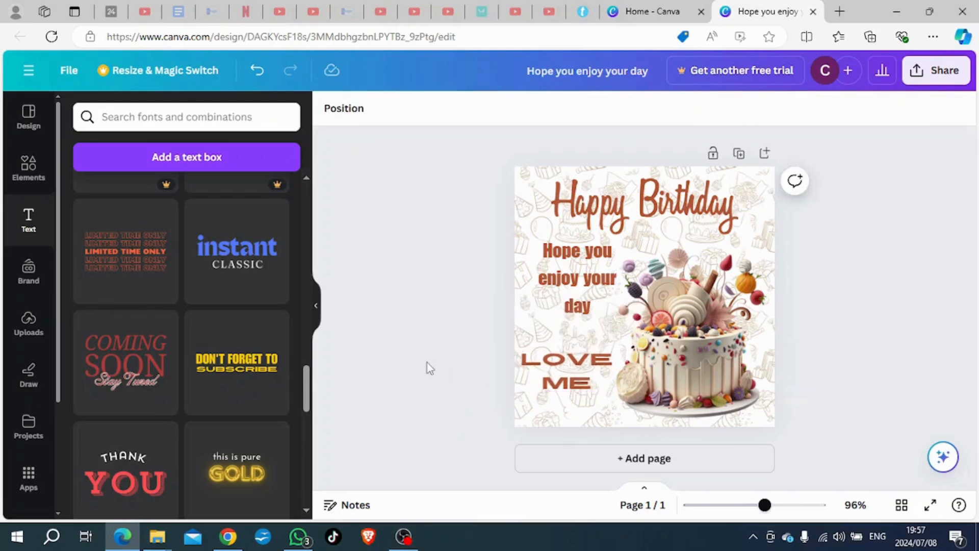
Step: Fine-tune the positions of the "Hope you enjoy your day" and "LOVE ME" texts so they line up beside the cake
click(589, 294)
drag(589, 294, 595, 294)
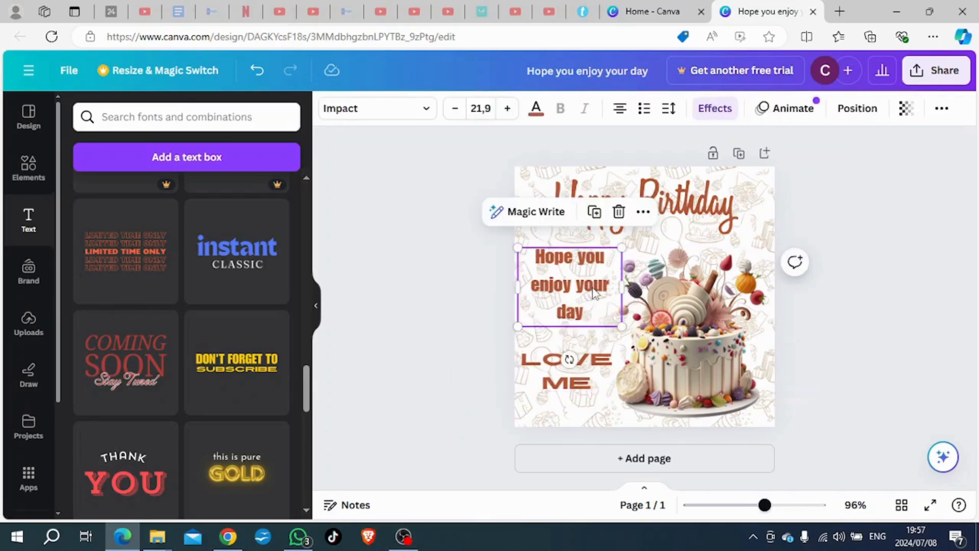
click(588, 375)
drag(588, 375, 589, 371)
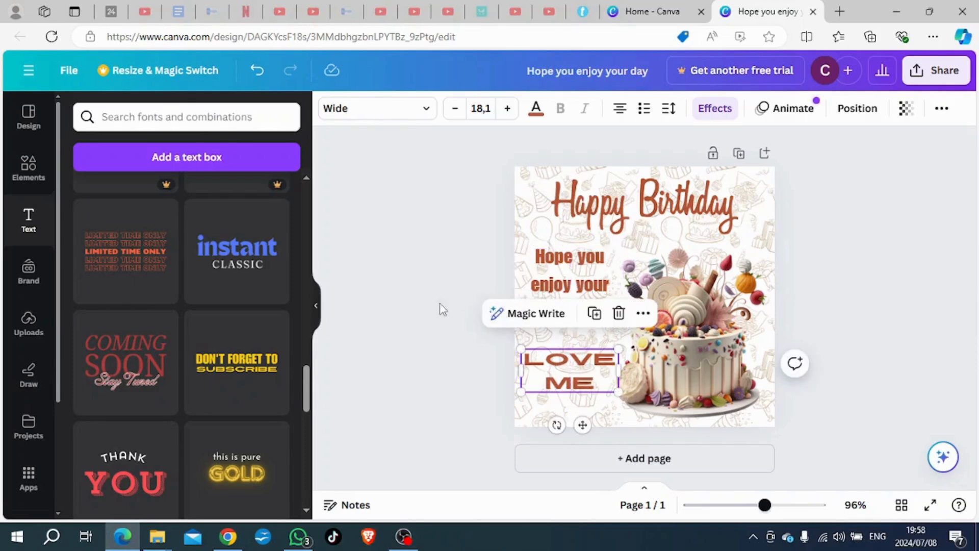
Step: Change the font of "Hope you enjoy your day" to Brittany
click(566, 293)
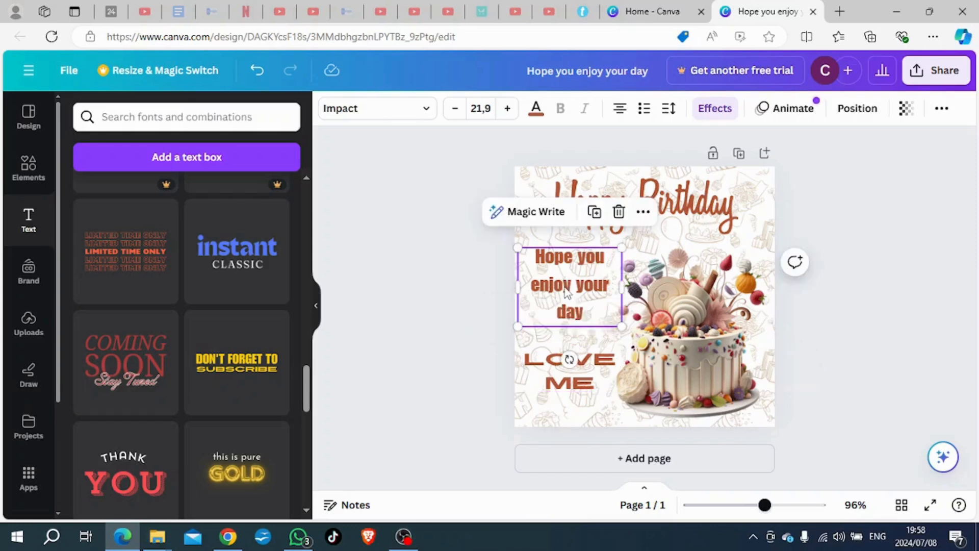
click(417, 111)
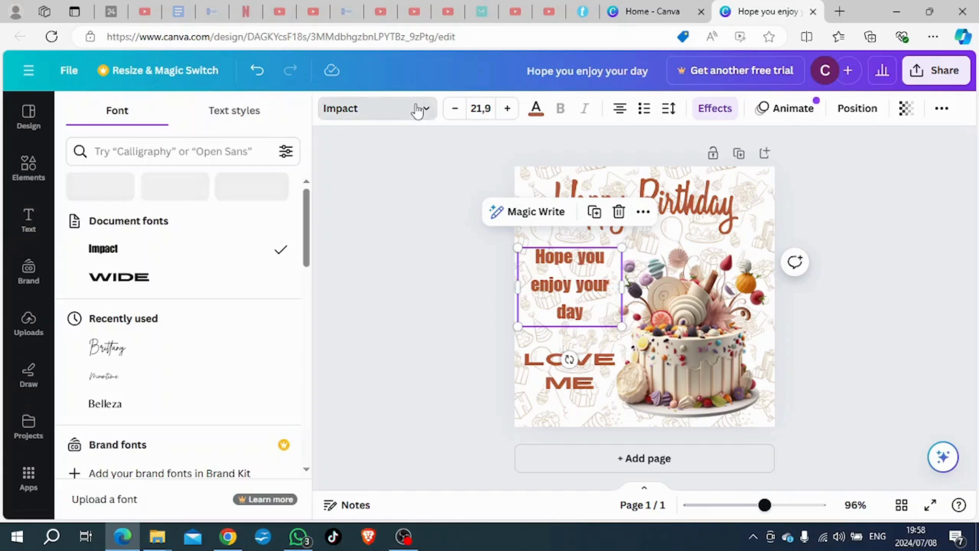
click(148, 348)
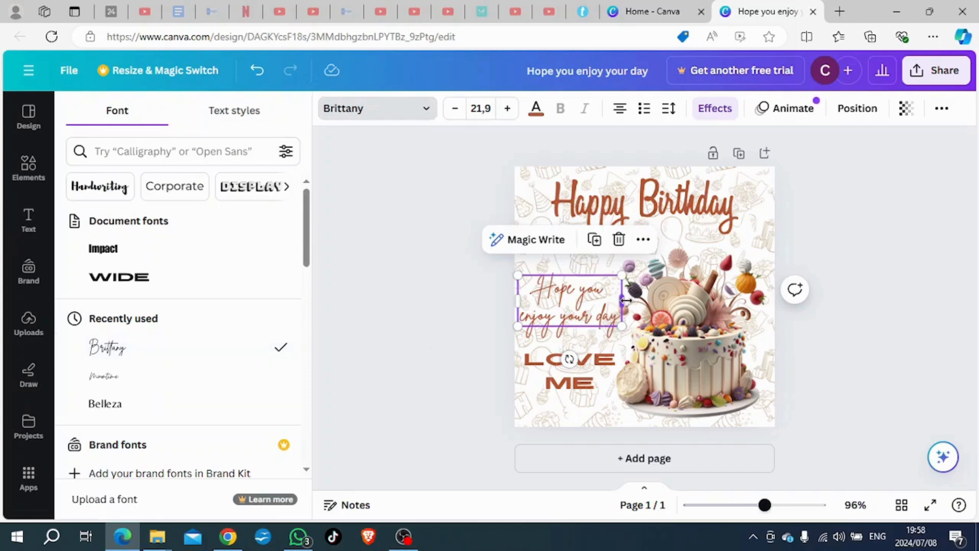
Step: Enlarge the "Hope you enjoy your day" text, wrap it onto three lines, and move it up beneath the "Happy Birthday" lettering
drag(624, 302, 634, 340)
click(405, 333)
drag(580, 311, 576, 298)
Step: Try Alex Brush on the "LOVE ME" text and settle on Magnolia Script as its font
click(575, 379)
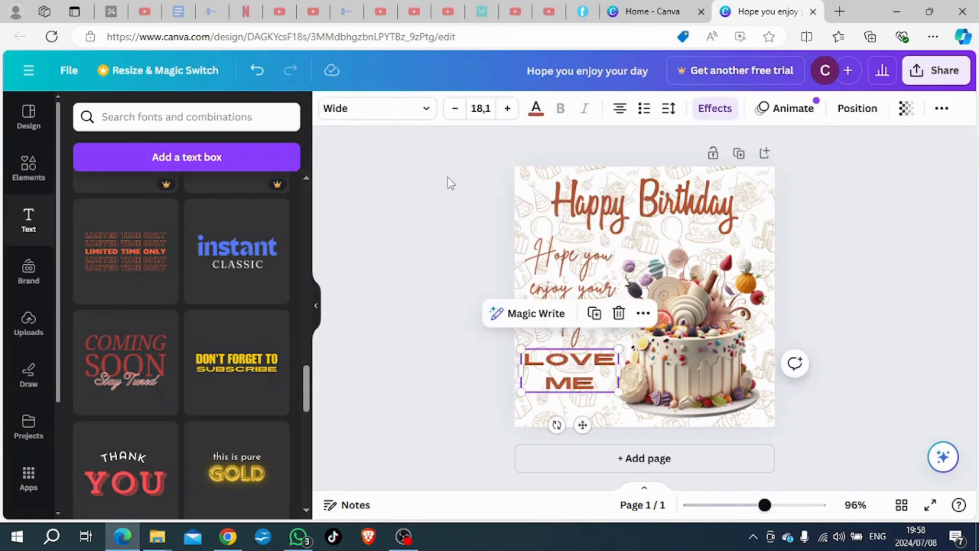
click(429, 109)
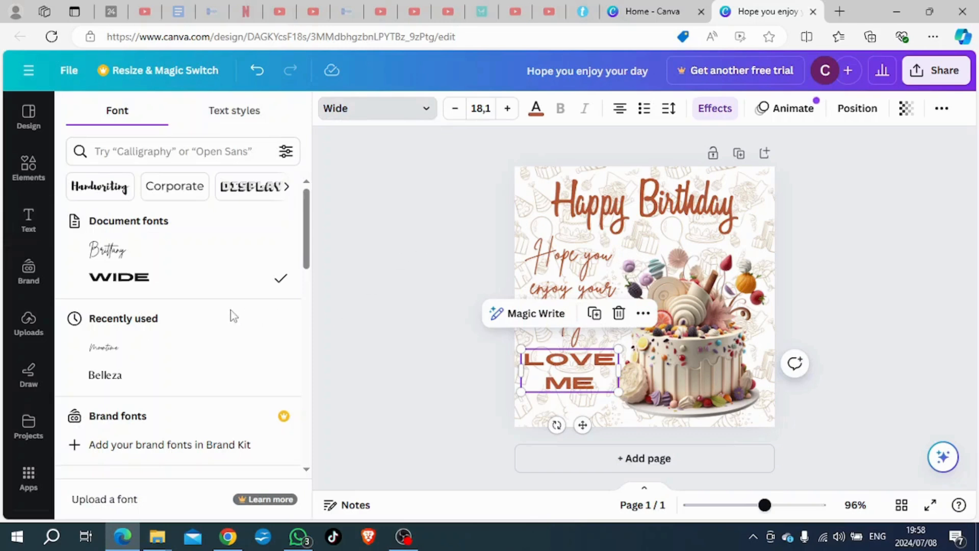
scroll(240, 306, down, 4)
scroll(237, 306, down, 5)
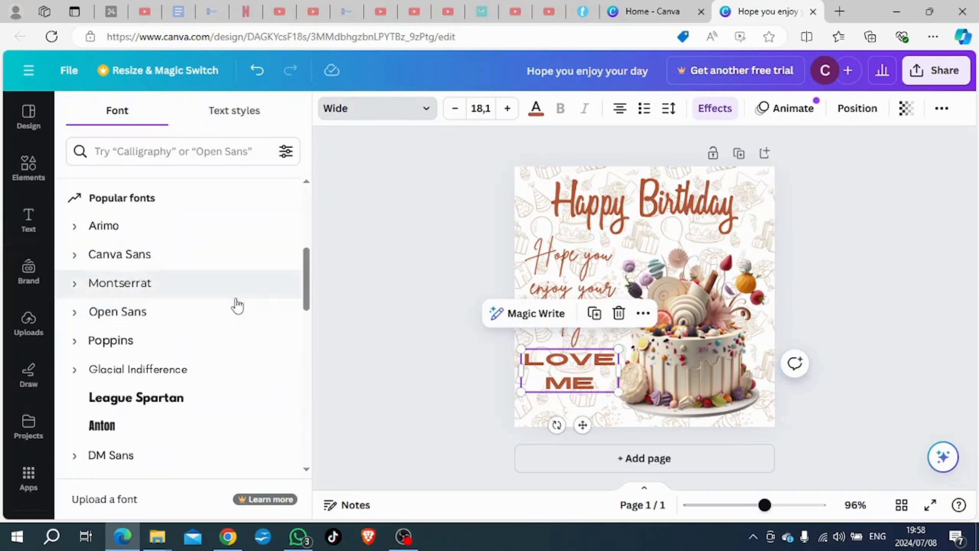
scroll(229, 304, down, 5)
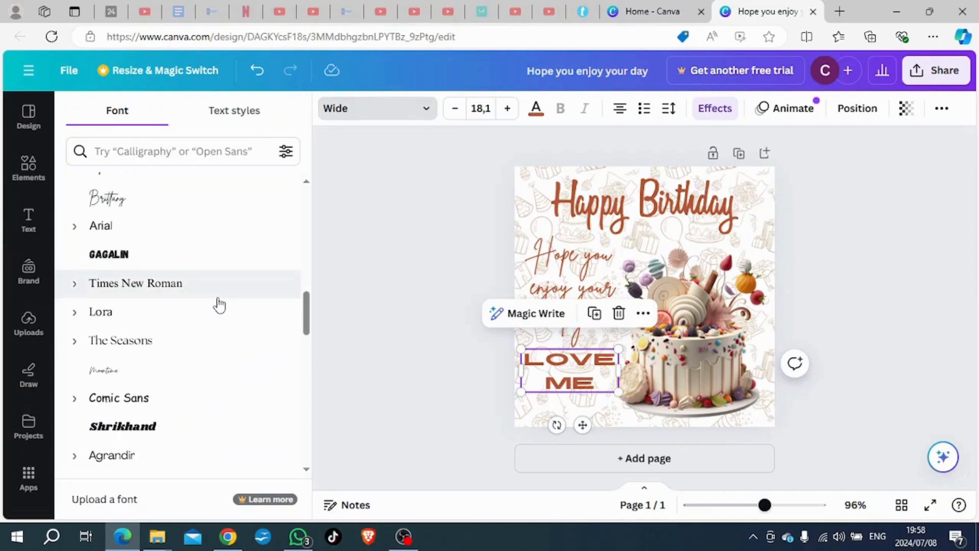
scroll(218, 305, down, 2)
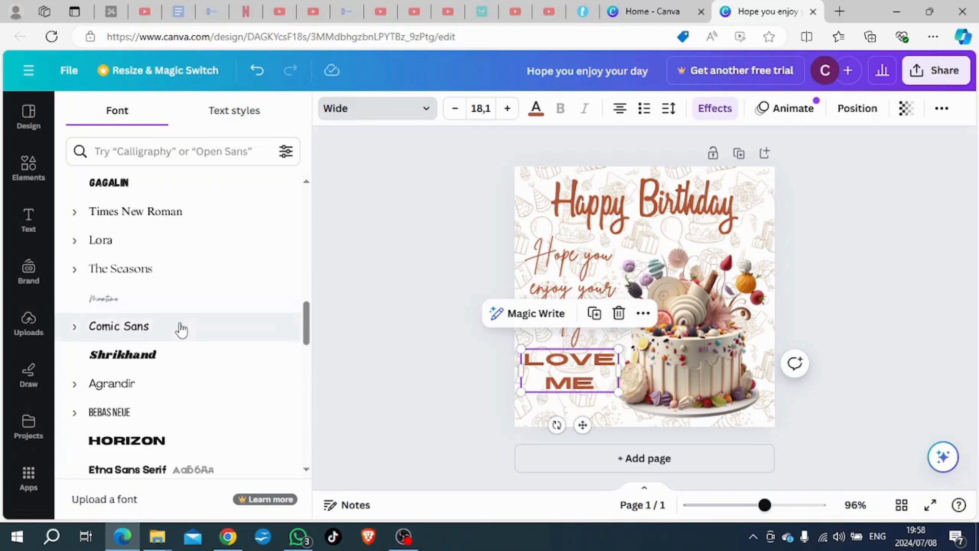
scroll(181, 330, down, 3)
scroll(181, 329, down, 3)
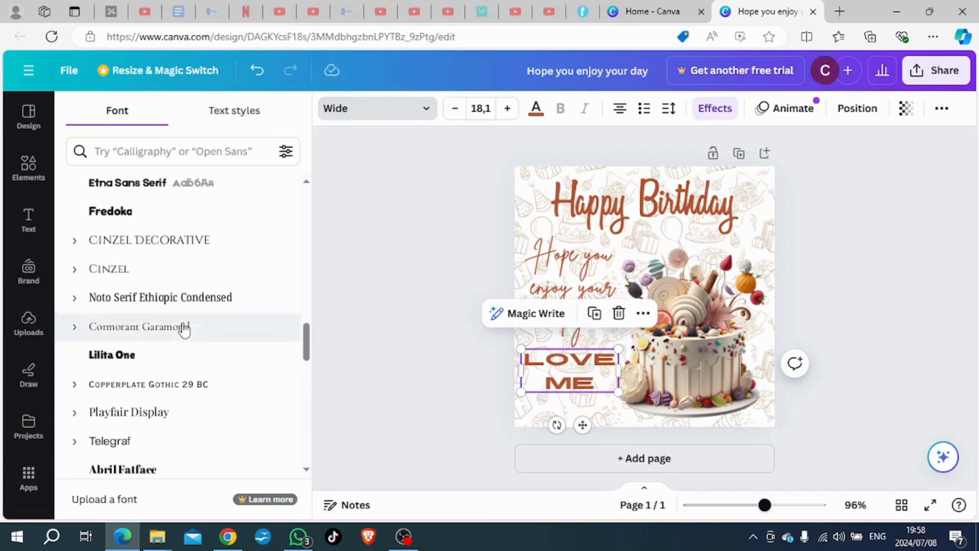
scroll(183, 329, down, 3)
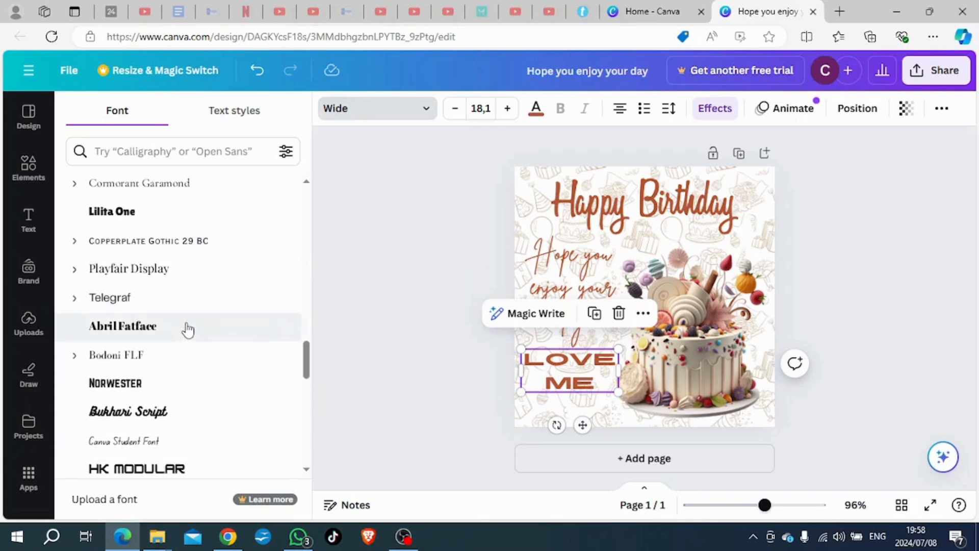
scroll(194, 330, down, 2)
scroll(200, 330, down, 4)
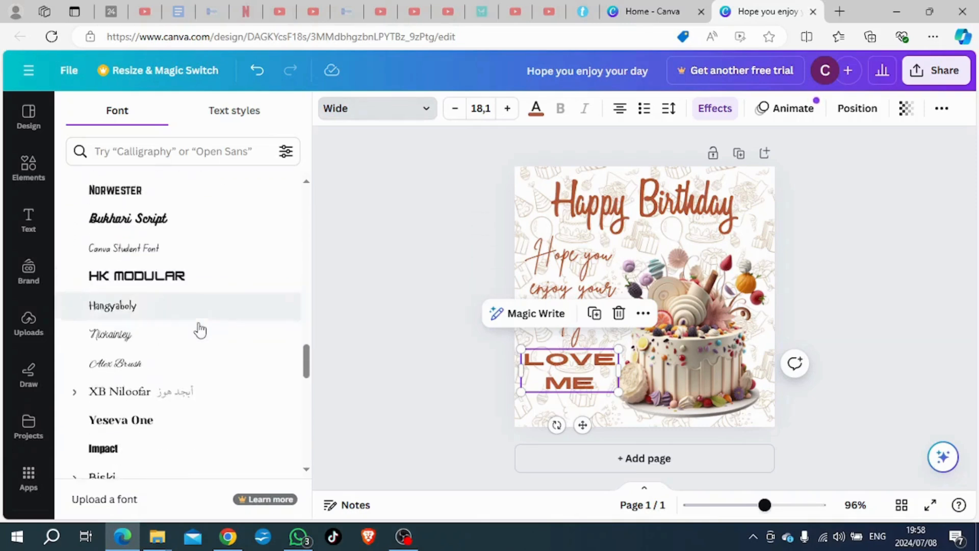
click(170, 343)
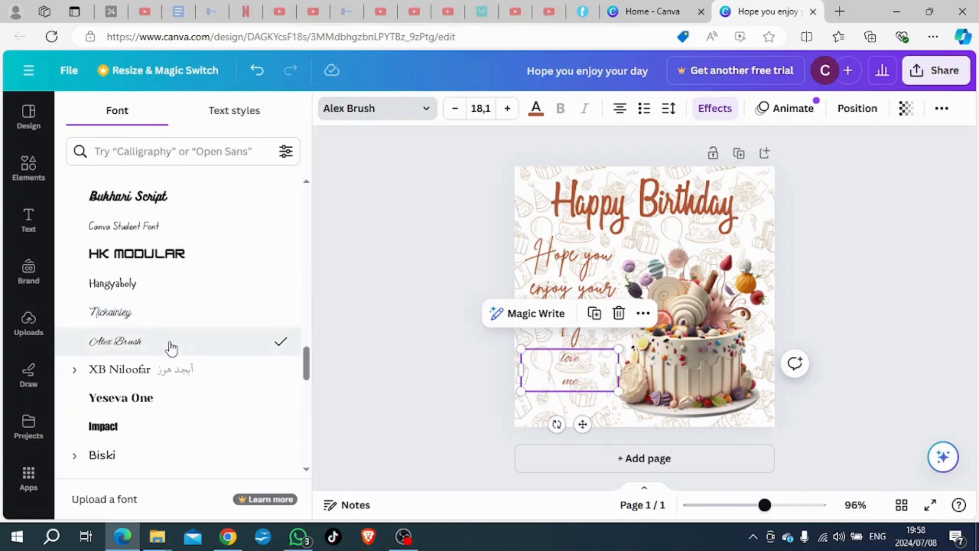
scroll(173, 346, down, 4)
scroll(176, 347, down, 4)
scroll(178, 348, down, 4)
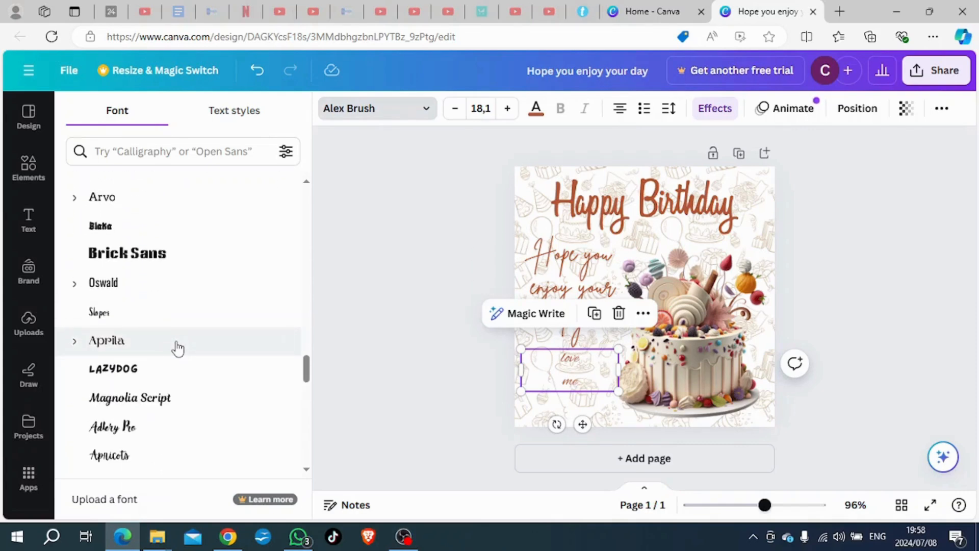
click(178, 403)
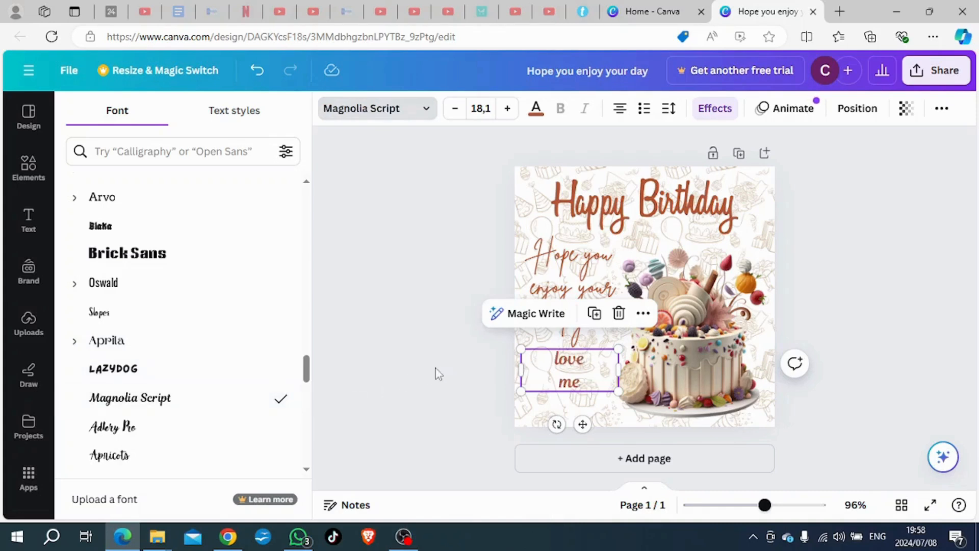
Step: Reword the sign-off text as "Love from me" with a capital L and move it slightly down
click(591, 360)
text(from)
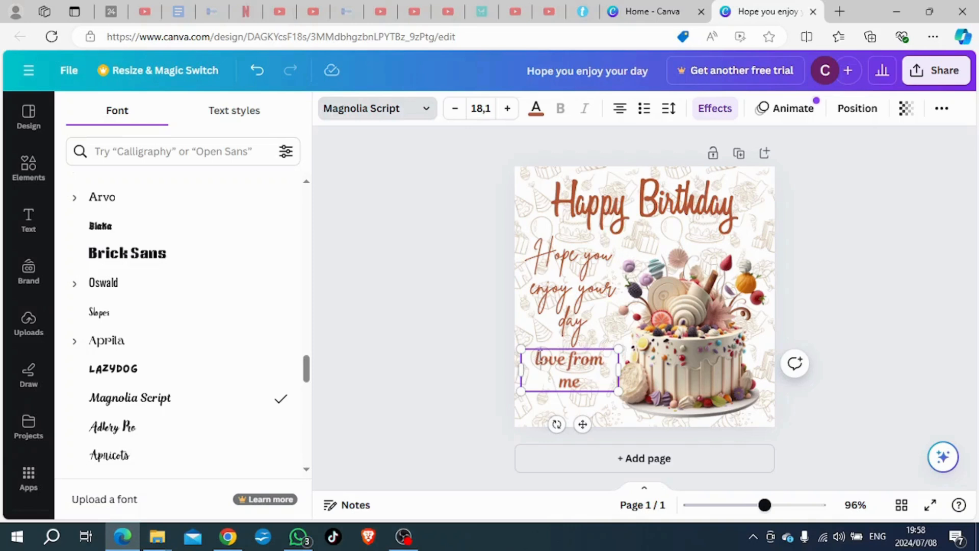
click(541, 359)
key(BackSpace)
text(L)
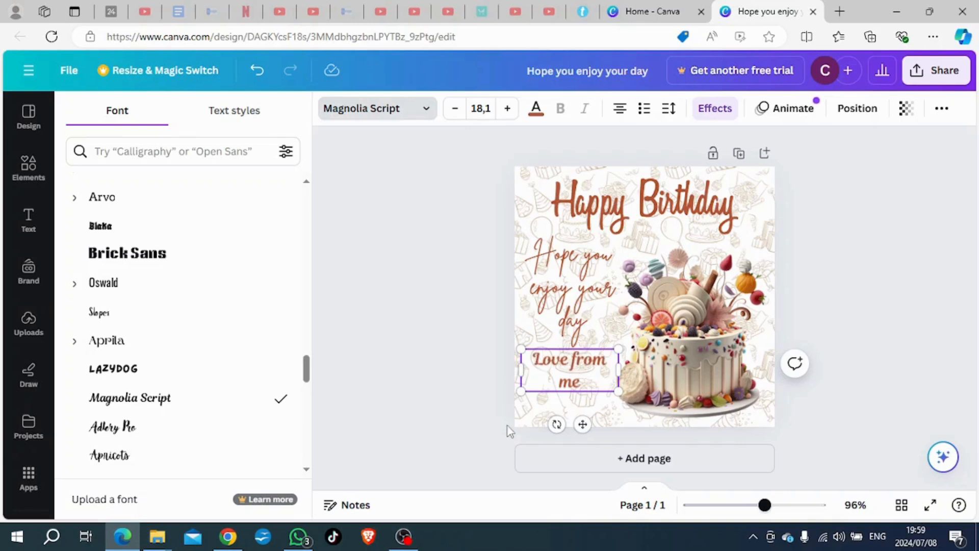
drag(583, 424, 585, 434)
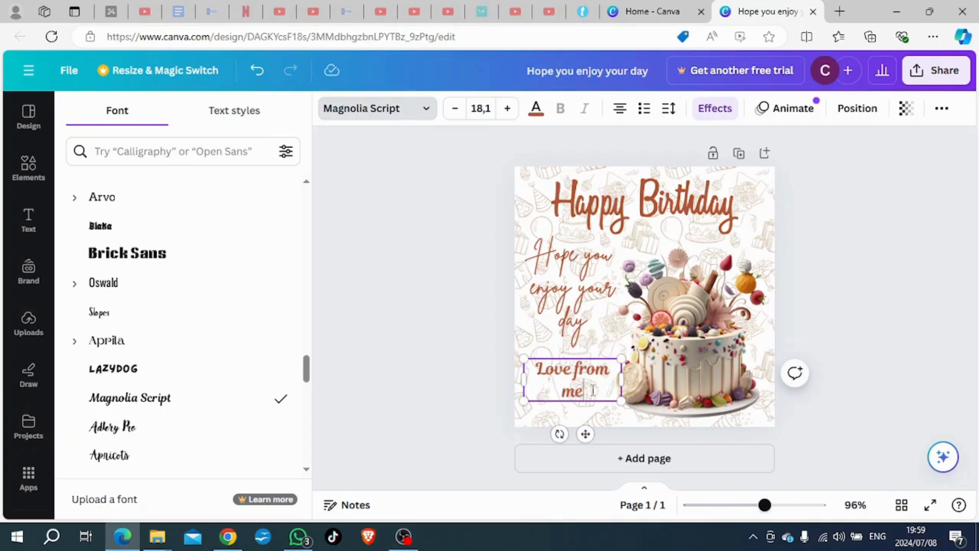
Step: Replace "me" in the sign-off text with the sender's first name
double_click(571, 392)
text(Nelie)
click(346, 409)
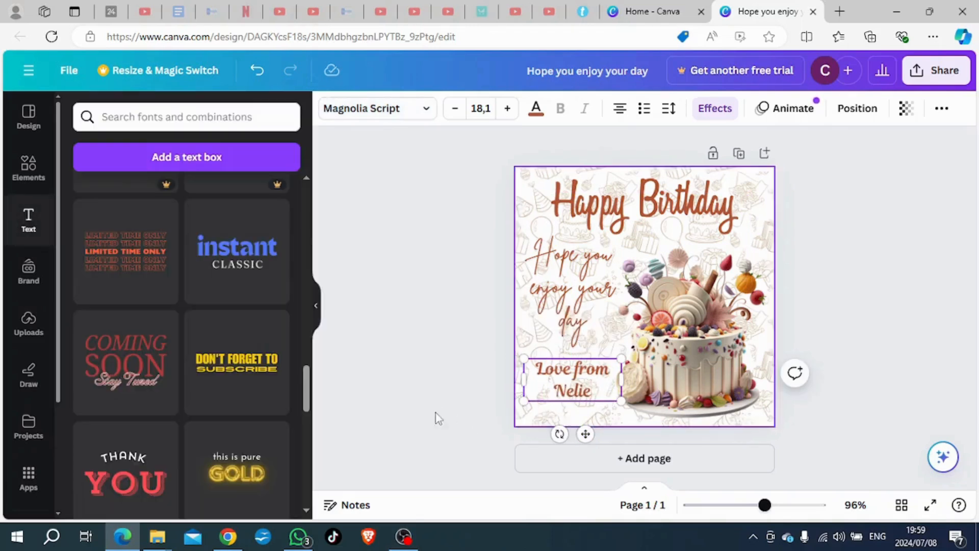
Step: Move the sign-off closer to the page's lower-left corner and increase its font size to 22.1
drag(585, 382, 579, 389)
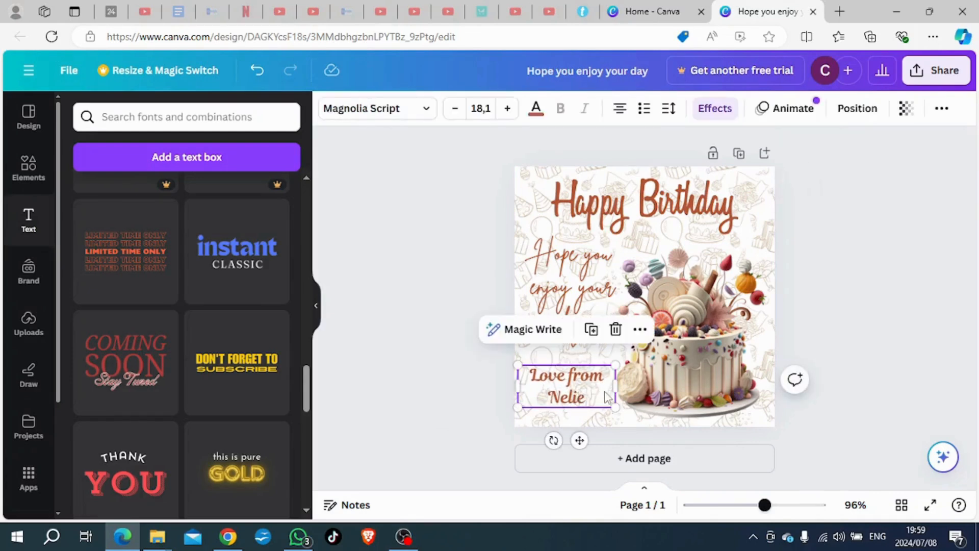
click(509, 108)
click(509, 108)
click(509, 108)
click(509, 108)
click(433, 338)
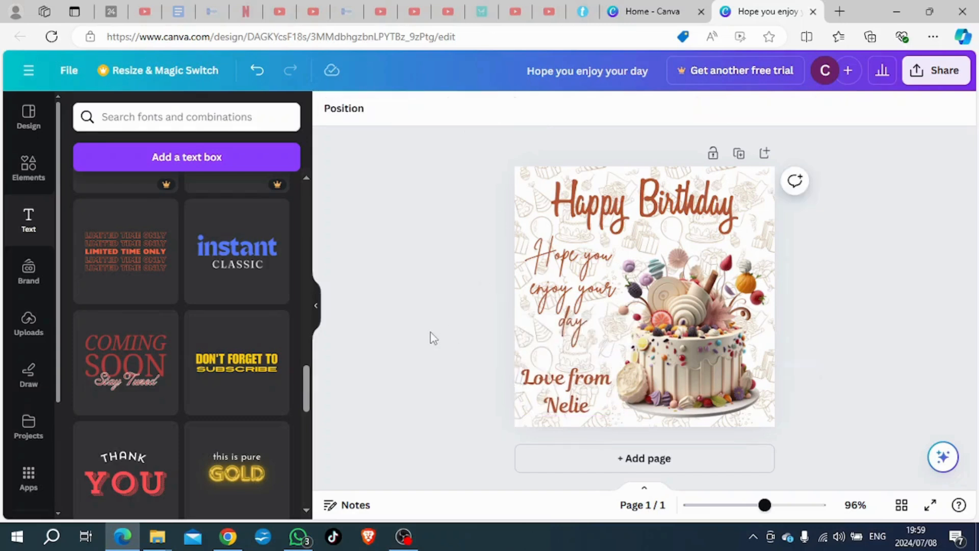
Step: Nudge the cake image slightly to the right, away from the texts
click(696, 375)
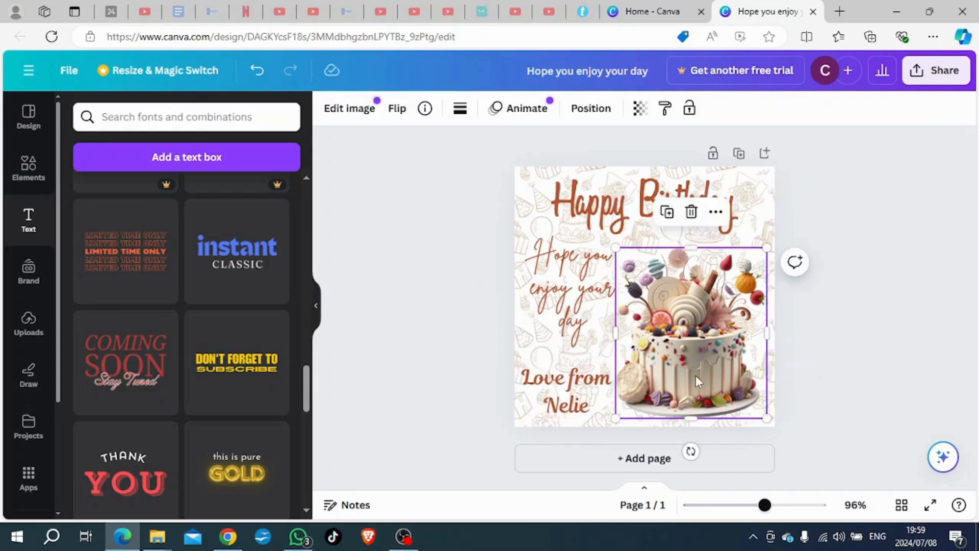
drag(696, 375, 700, 378)
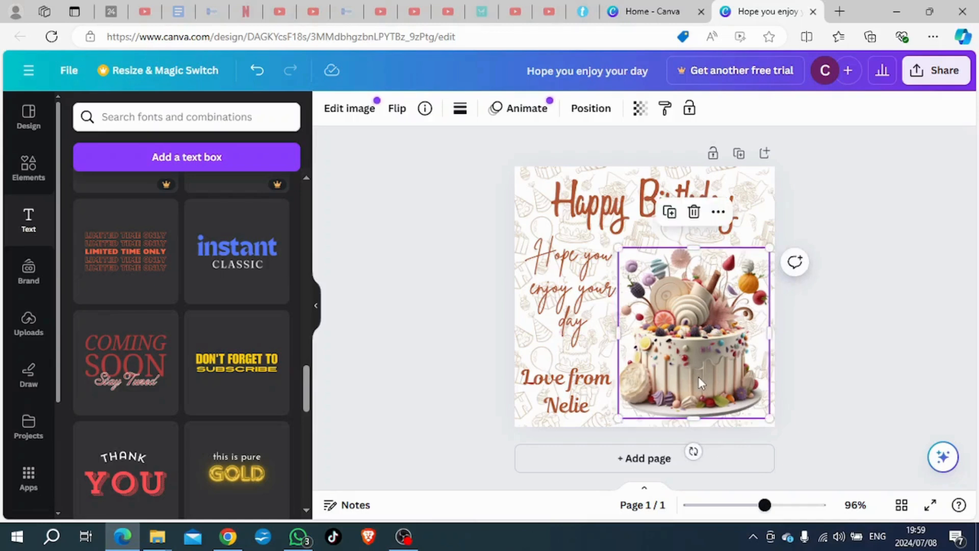
click(405, 369)
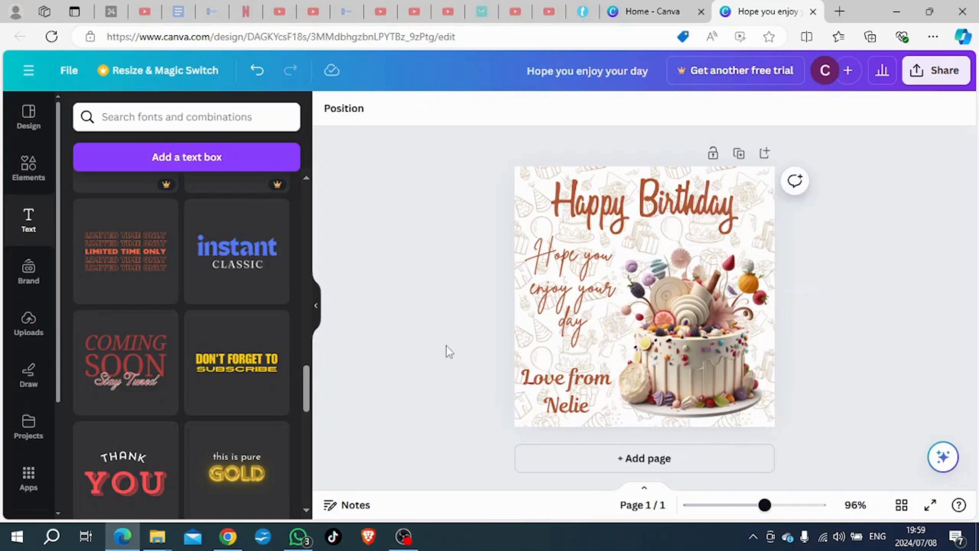
Step: Set the "Hope you enjoy your day" text to size 28 and adjust its position beside the cake
click(569, 325)
drag(631, 286, 622, 289)
click(395, 332)
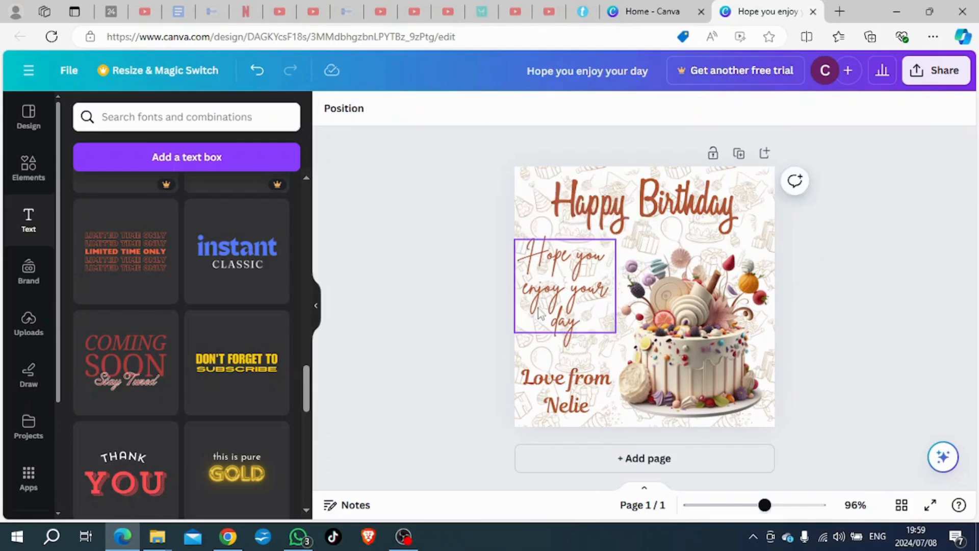
click(565, 301)
click(508, 108)
click(508, 108)
drag(570, 303, 577, 303)
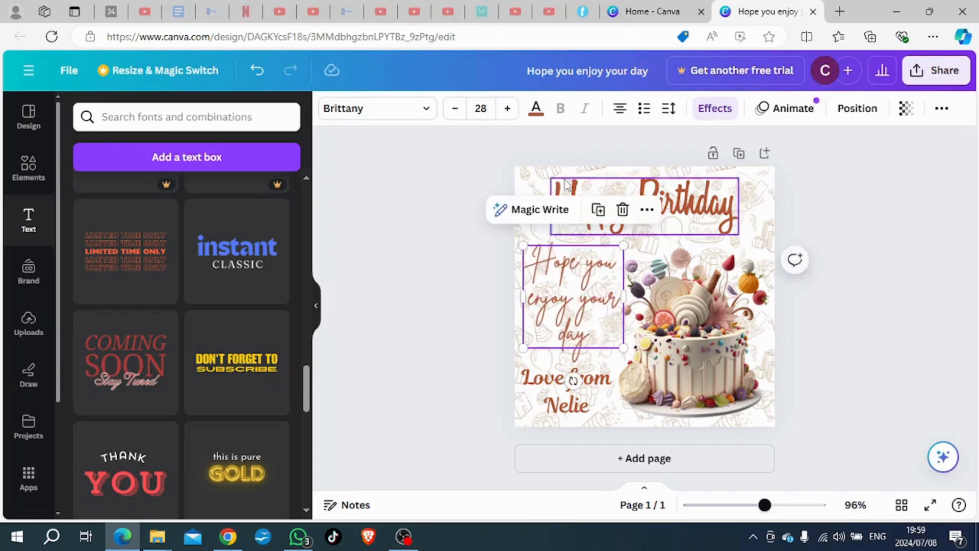
click(446, 288)
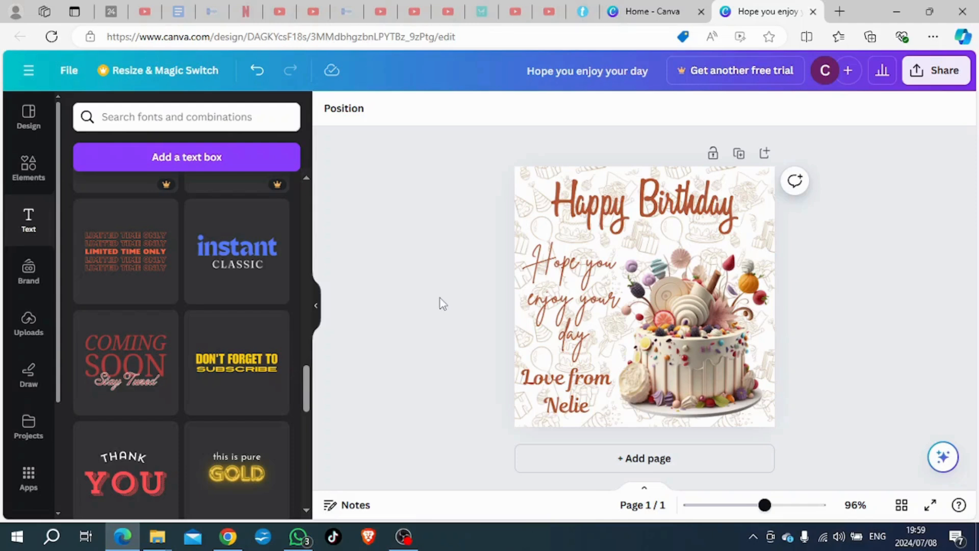
Step: Move the "Hope you enjoy your day" text slightly up to leave more space above the sign-off
click(573, 294)
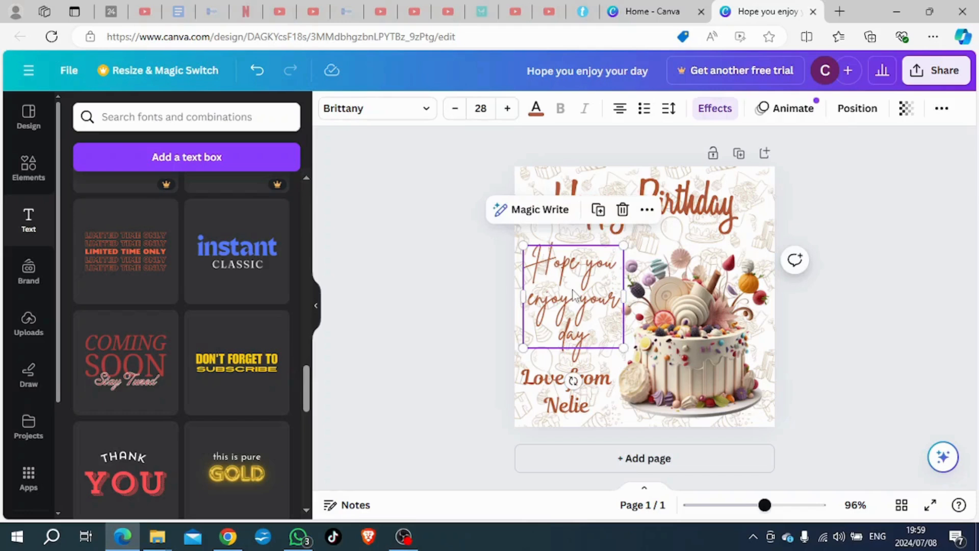
drag(573, 291, 574, 281)
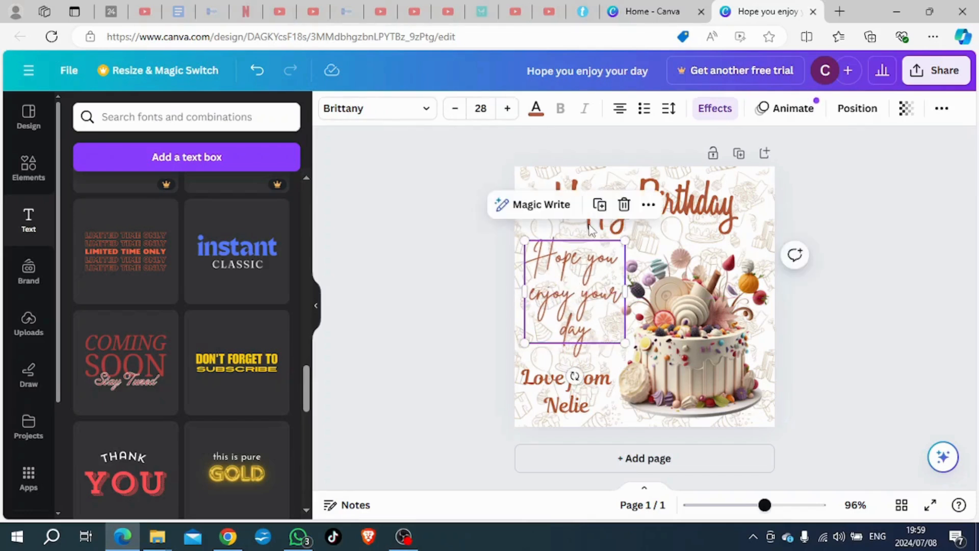
click(426, 309)
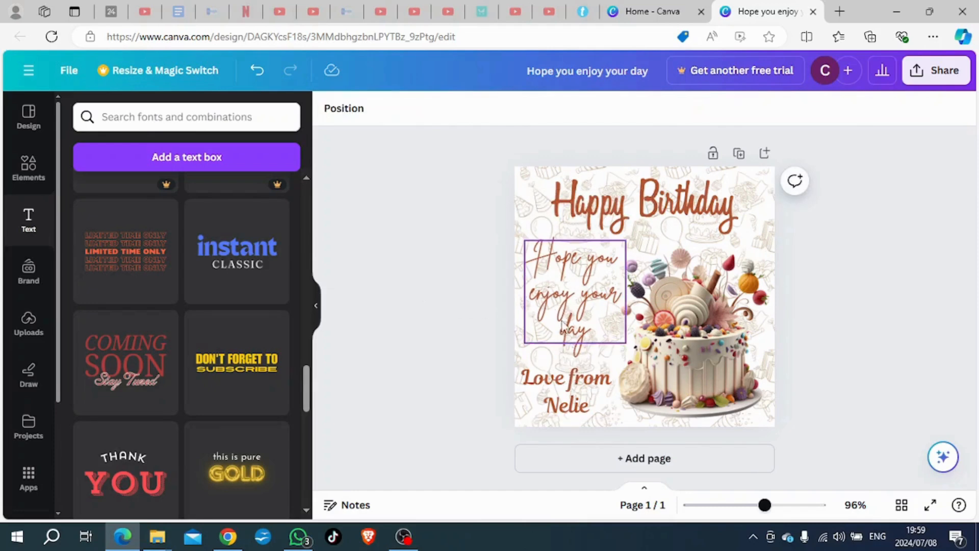
Step: Group the "Happy Birthday" lettering with the "Love from" sign-off text
click(593, 212)
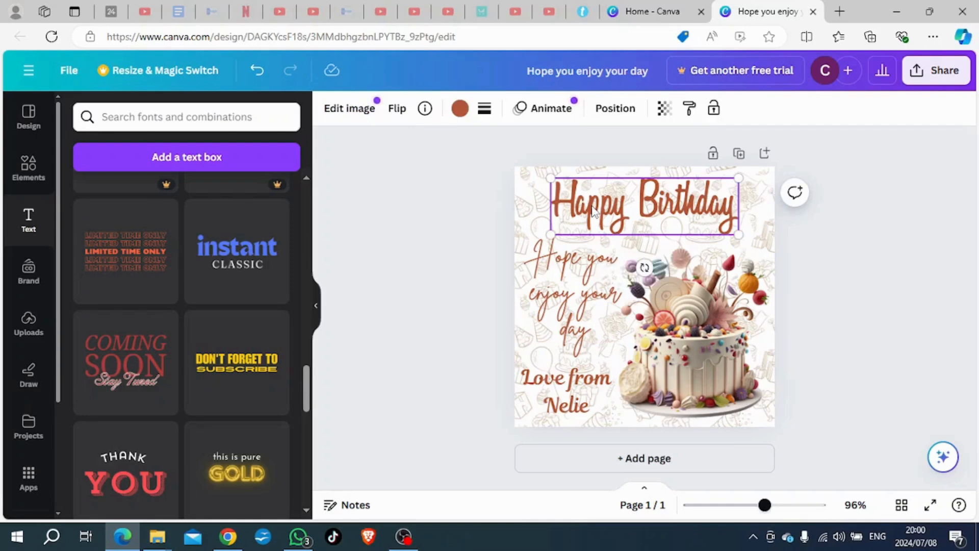
shift+click(578, 403)
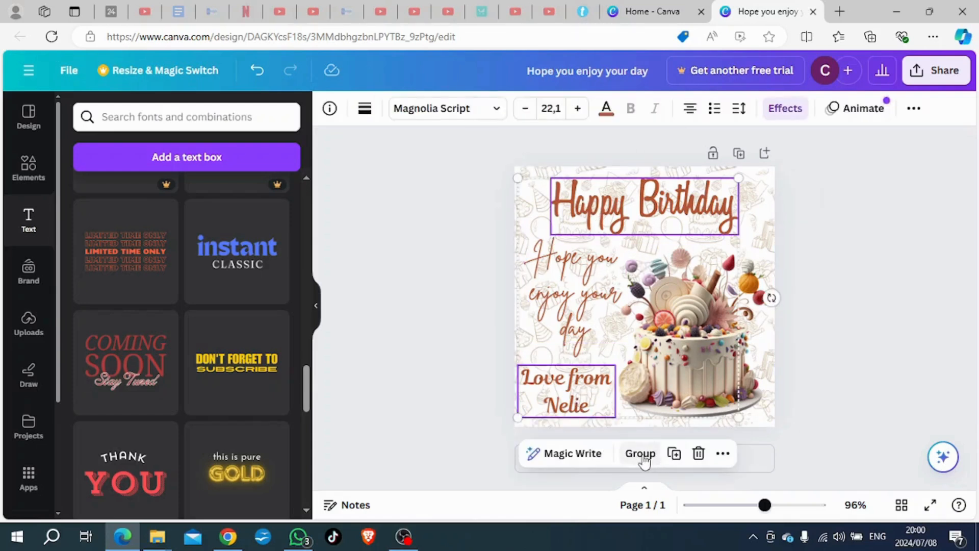
click(652, 457)
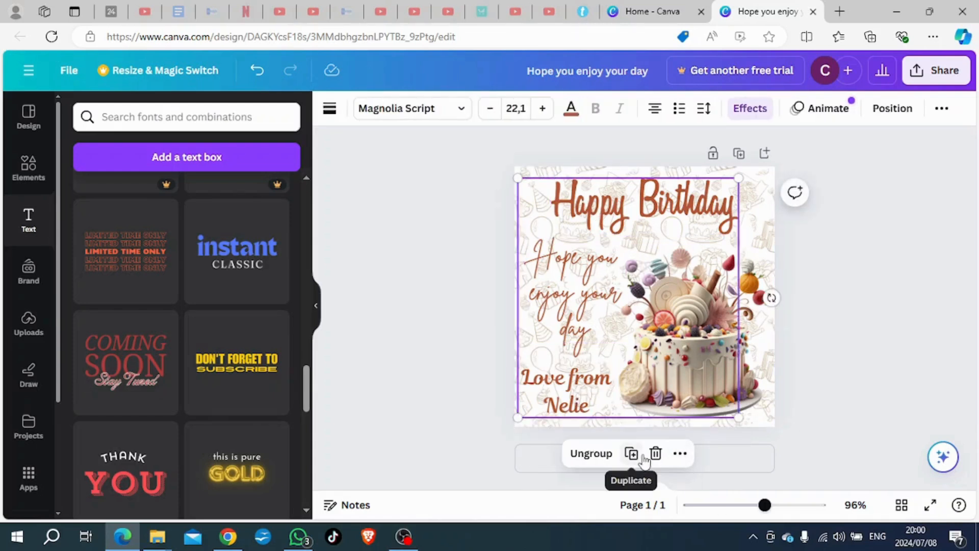
click(454, 332)
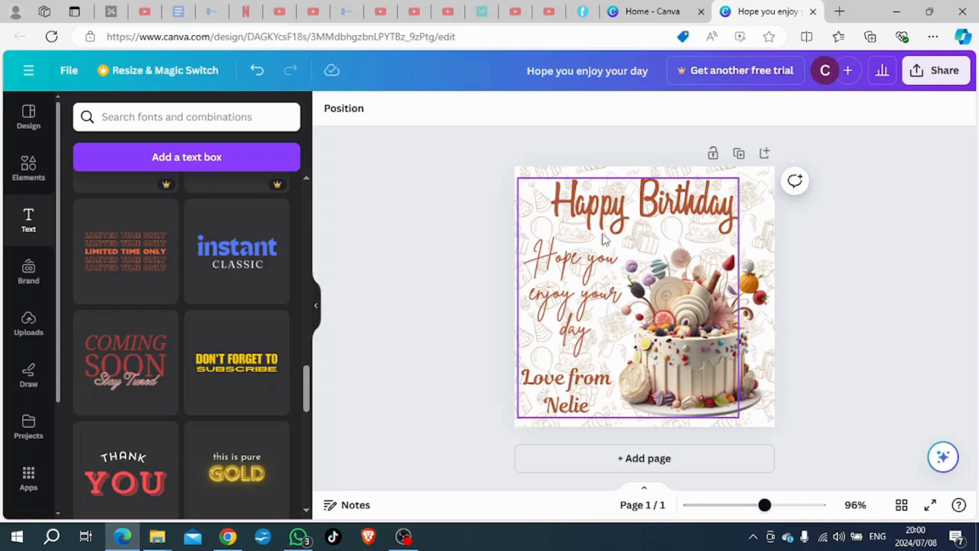
Step: Send the grouped lettering and sign-off backward one layer
right_click(567, 396)
mouse_move(615, 245)
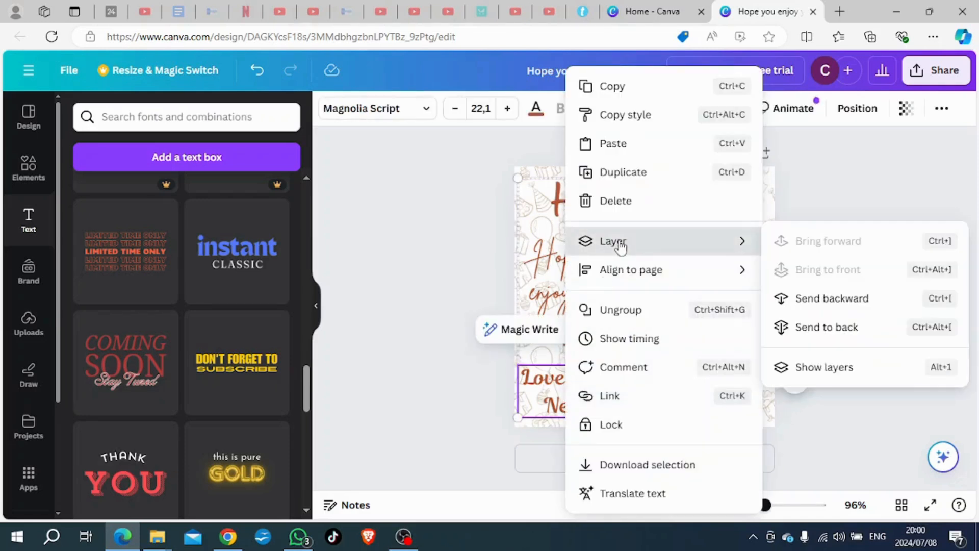
click(812, 300)
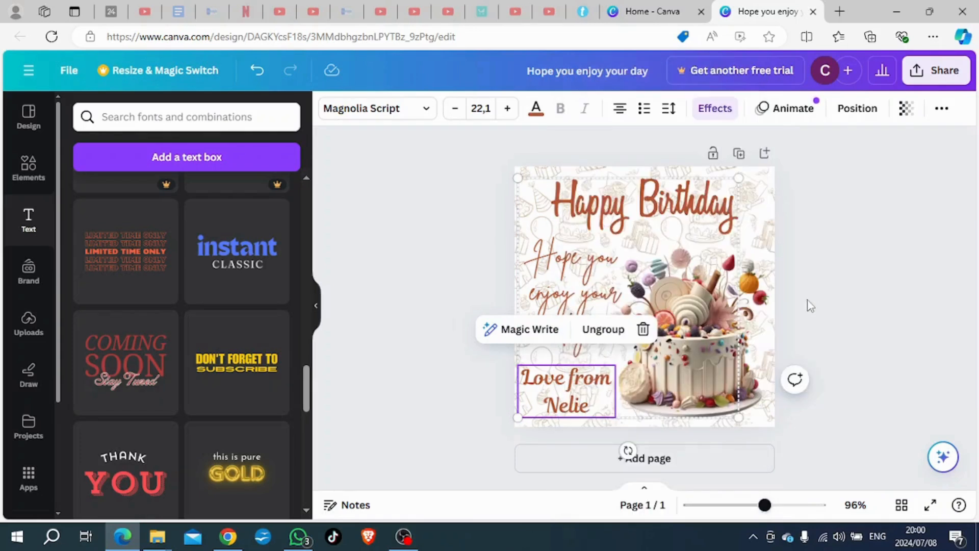
click(453, 338)
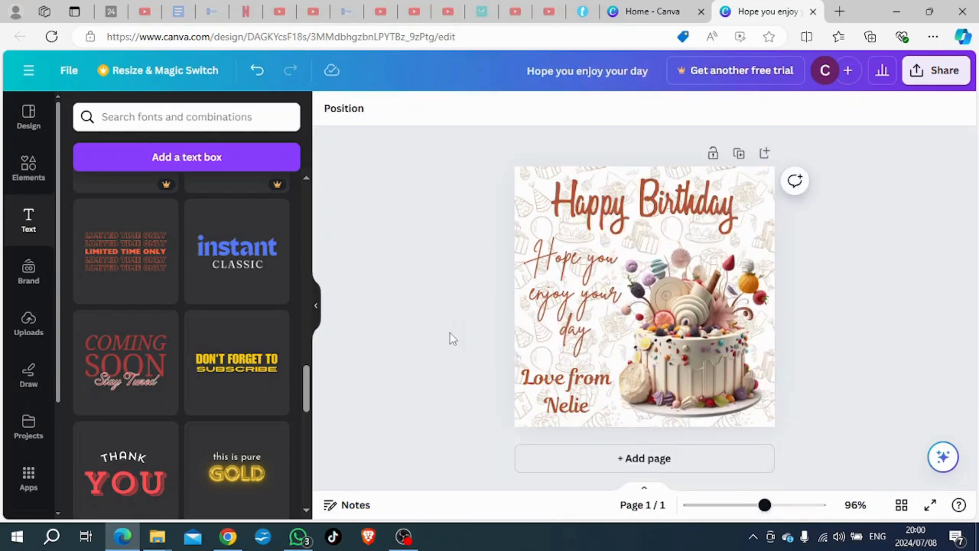
Step: Align the "Hope you enjoy your day" text vertically to the middle of the grouped lettering and sign-off
click(568, 307)
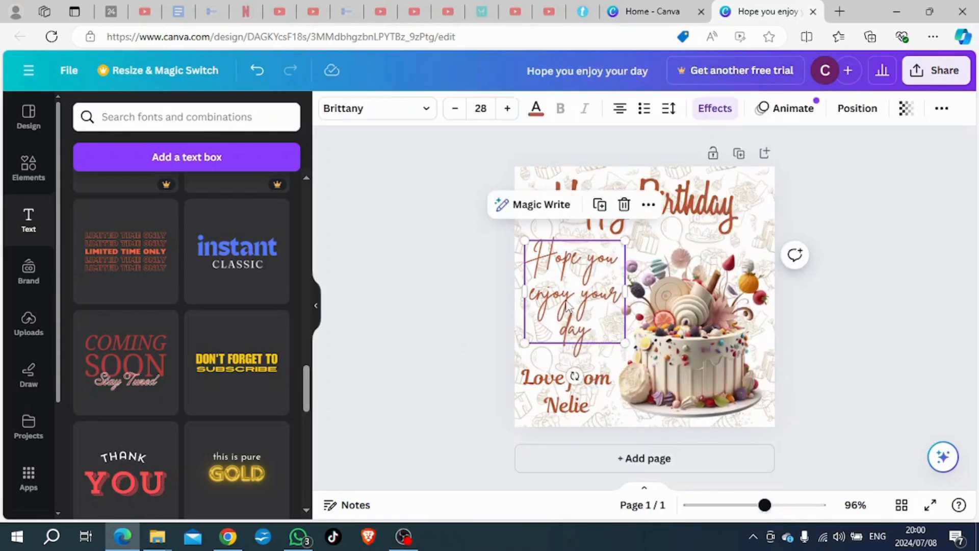
click(456, 327)
click(594, 210)
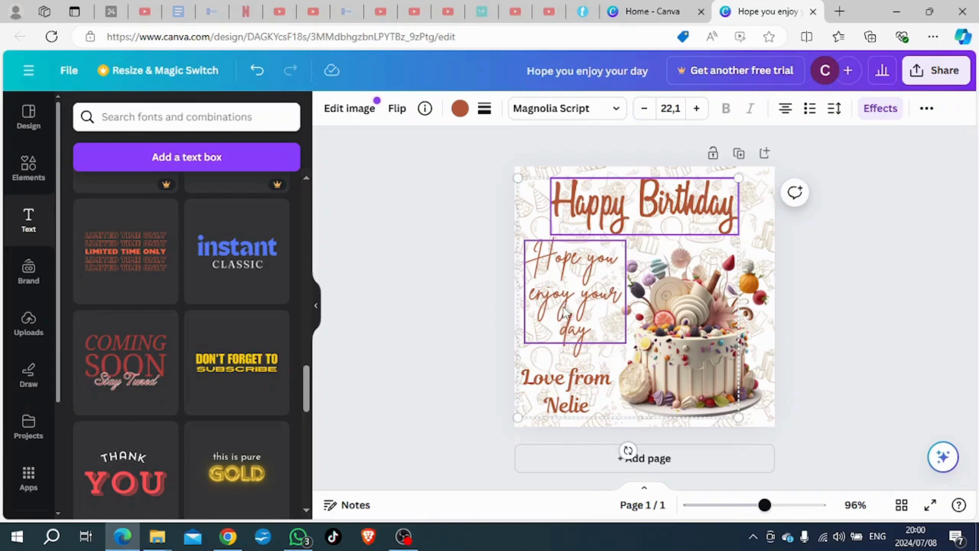
key(ctrl+shift+g)
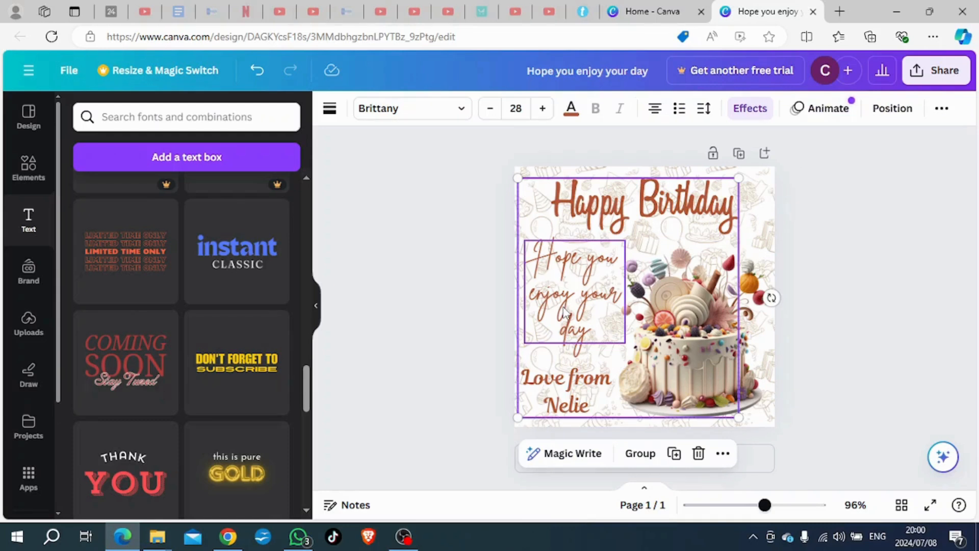
right_click(565, 312)
mouse_move(565, 309)
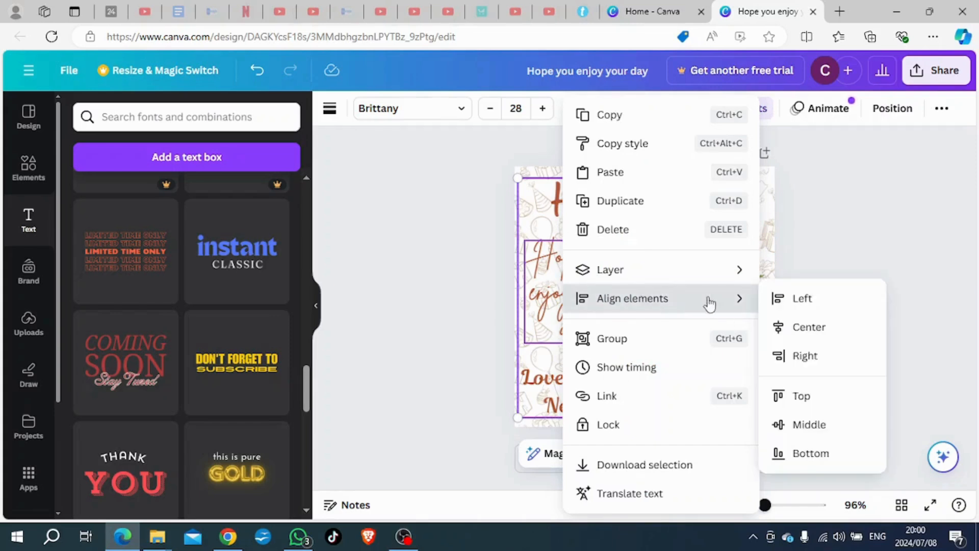
click(806, 428)
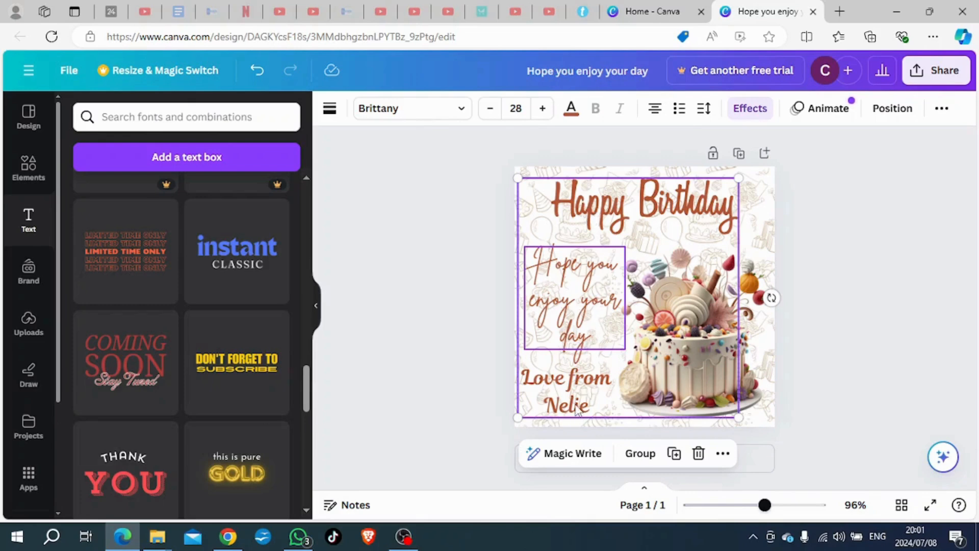
click(452, 376)
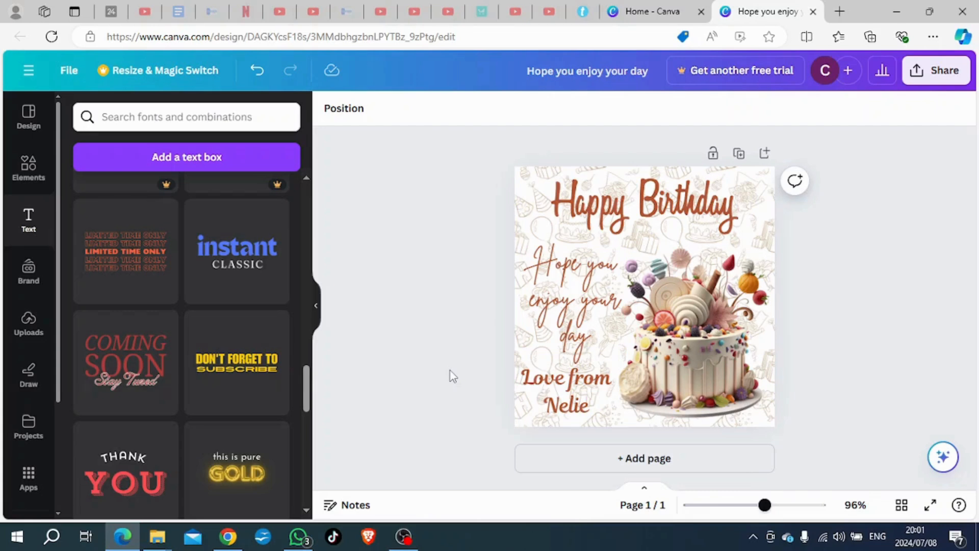
Step: Move the "Hope you enjoy your day" text slightly up, away from the sign-off text
click(569, 320)
drag(570, 321, 565, 309)
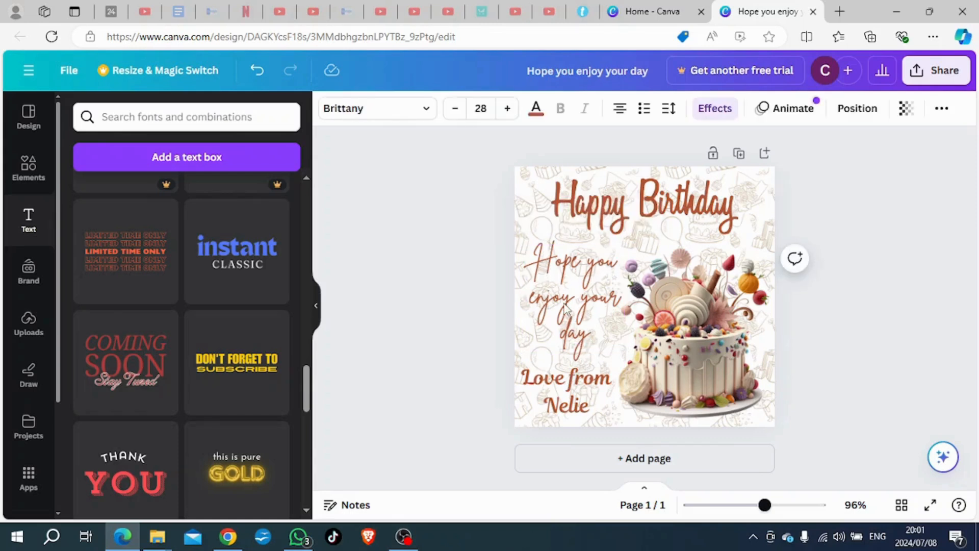
key(Up)
key(Up)
key(Up)
key(Up)
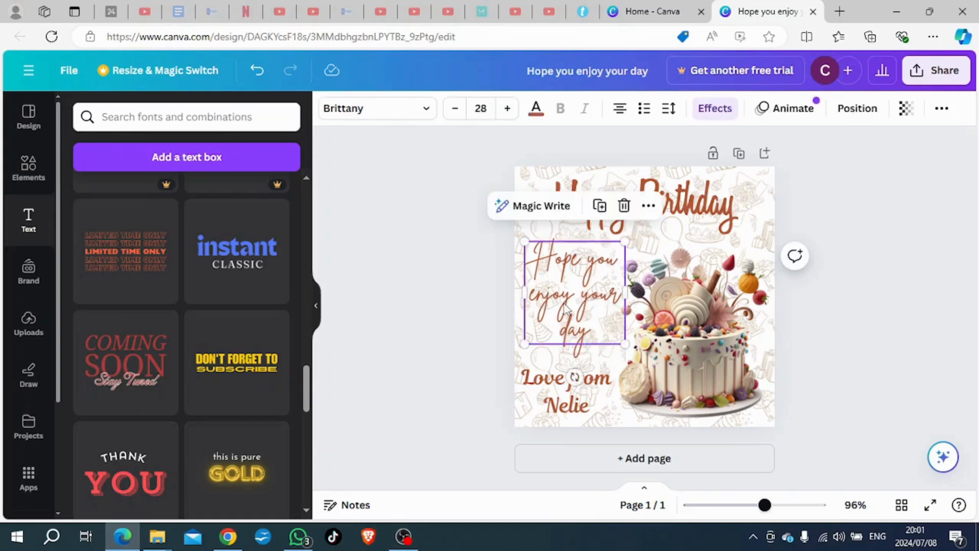
click(439, 298)
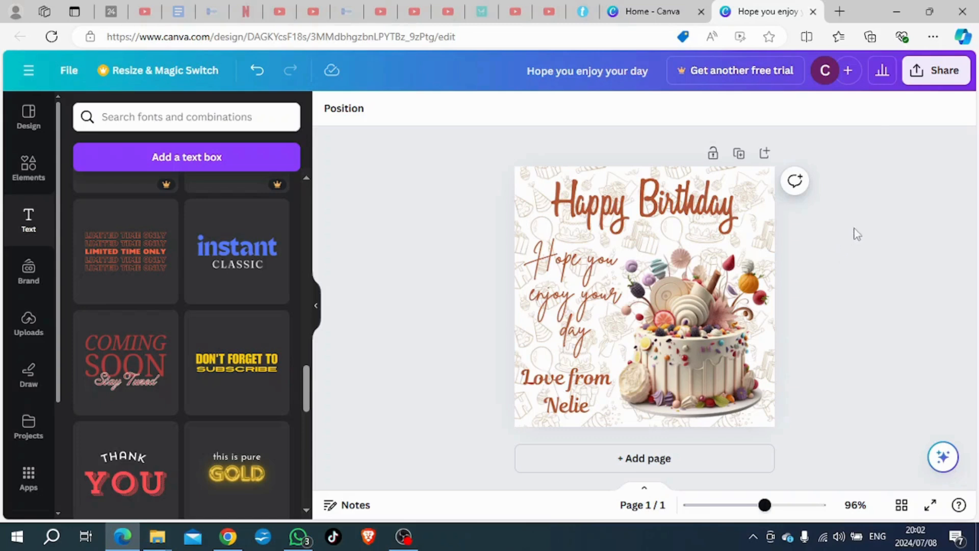
Step: Download the design as a PNG at size 1 and open the downloaded image file
click(938, 71)
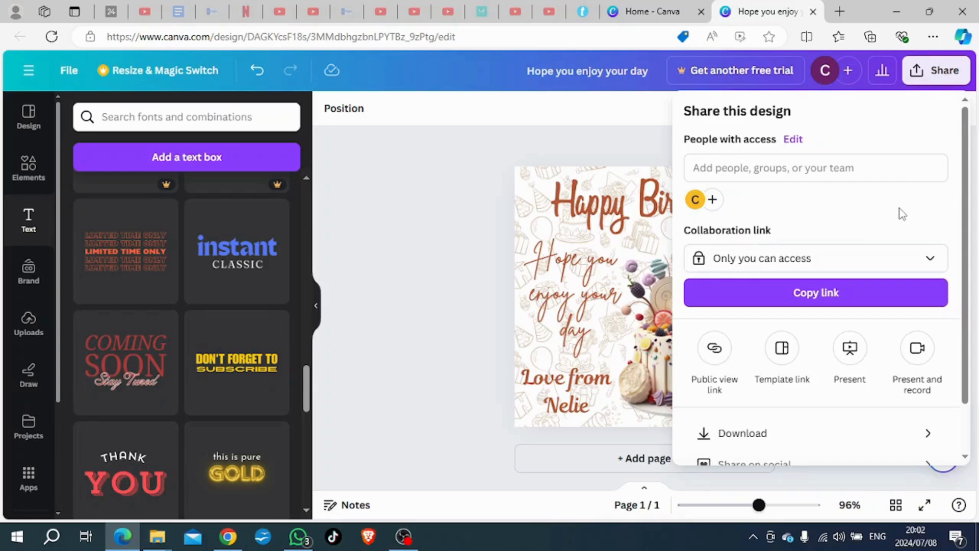
click(773, 433)
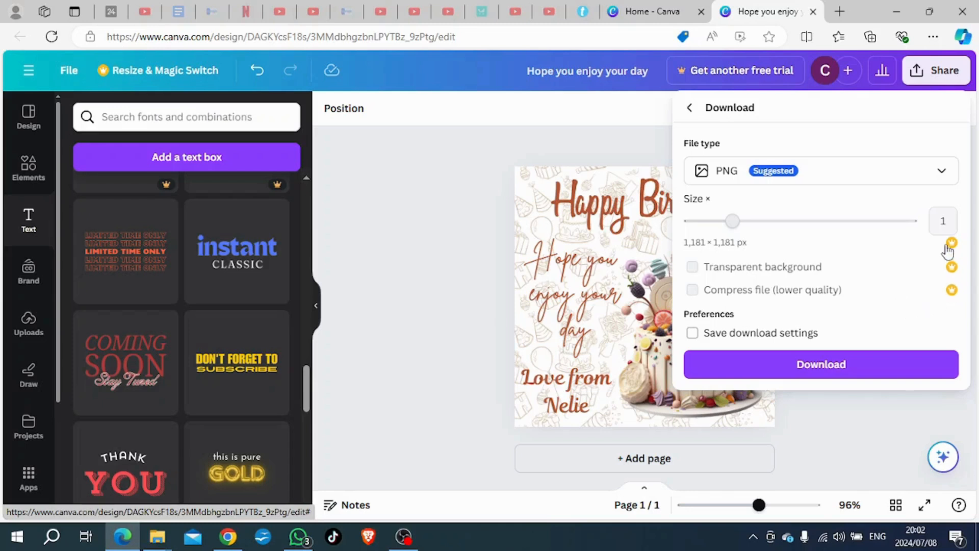
click(818, 366)
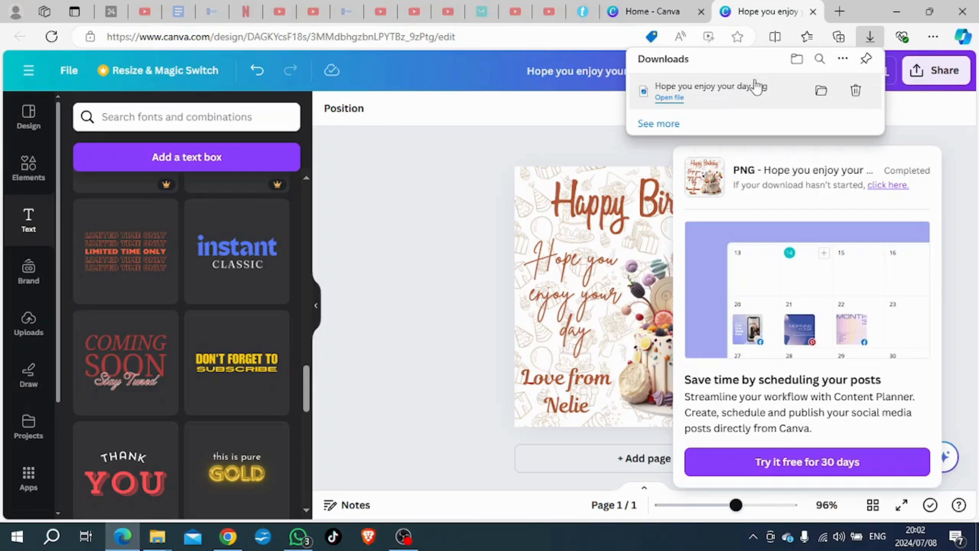
click(713, 94)
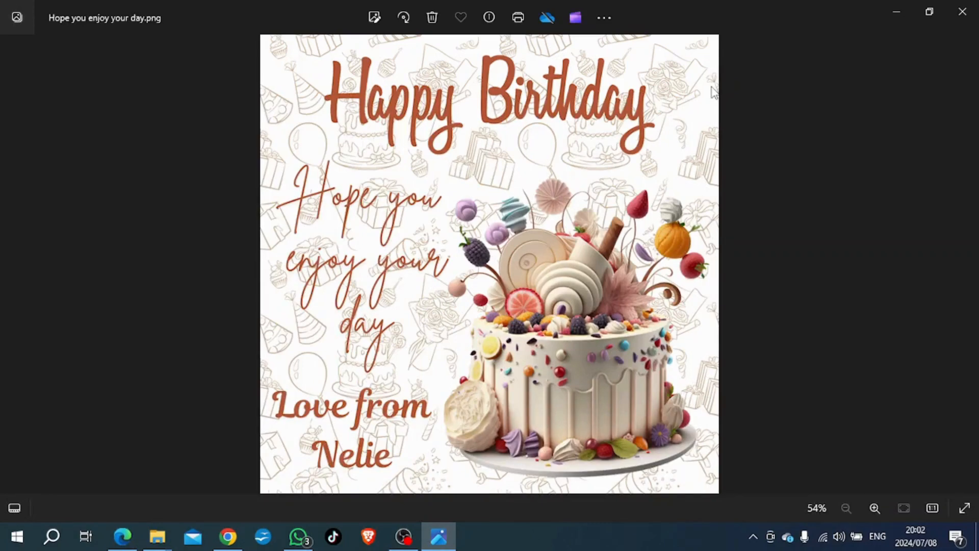
Step: Save a copy of the image to the Desktop as "Hope you enjoy your day" in .png format and close the image viewer
right_click(479, 342)
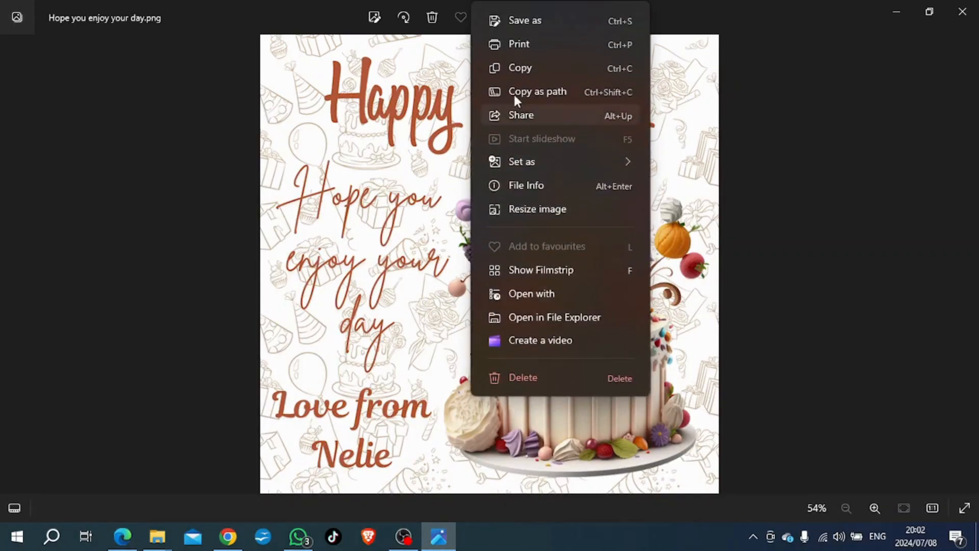
click(520, 17)
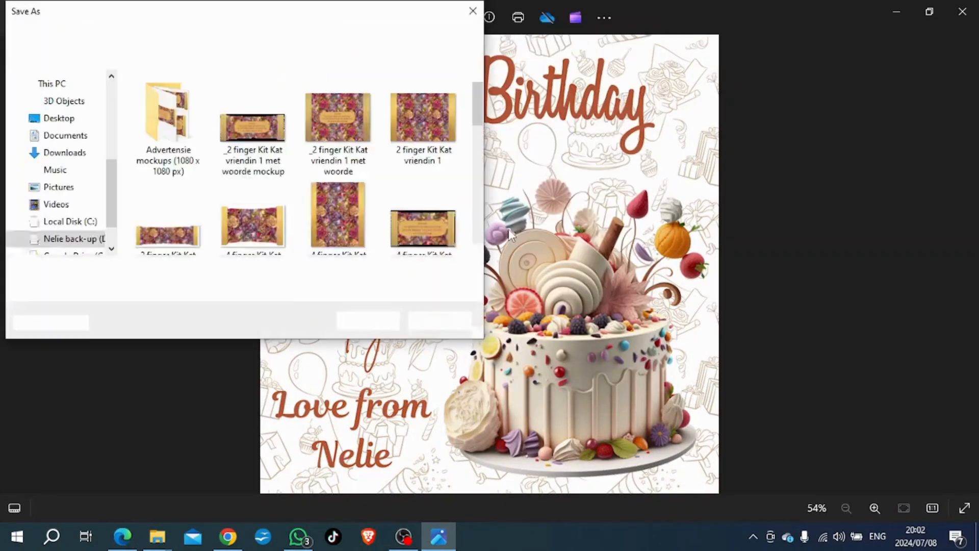
click(61, 122)
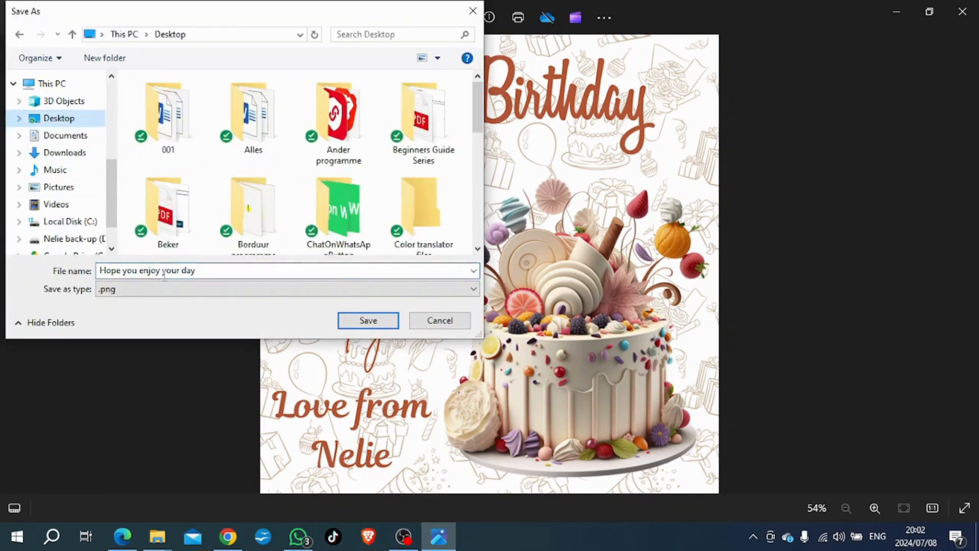
click(367, 322)
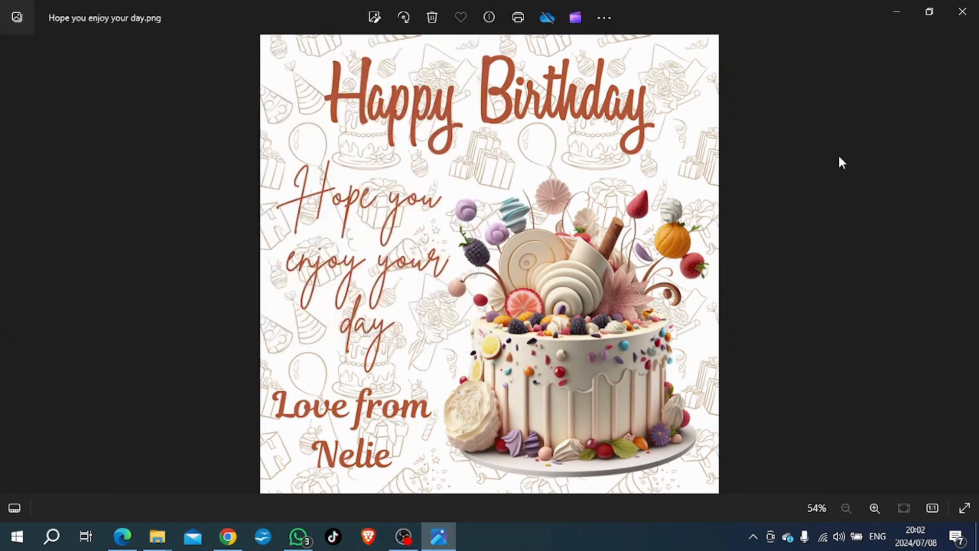
click(962, 15)
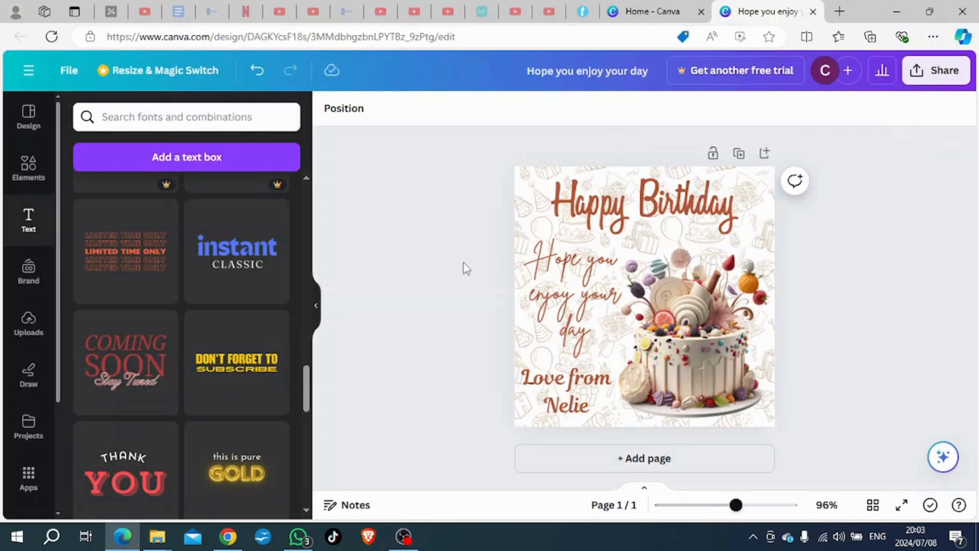